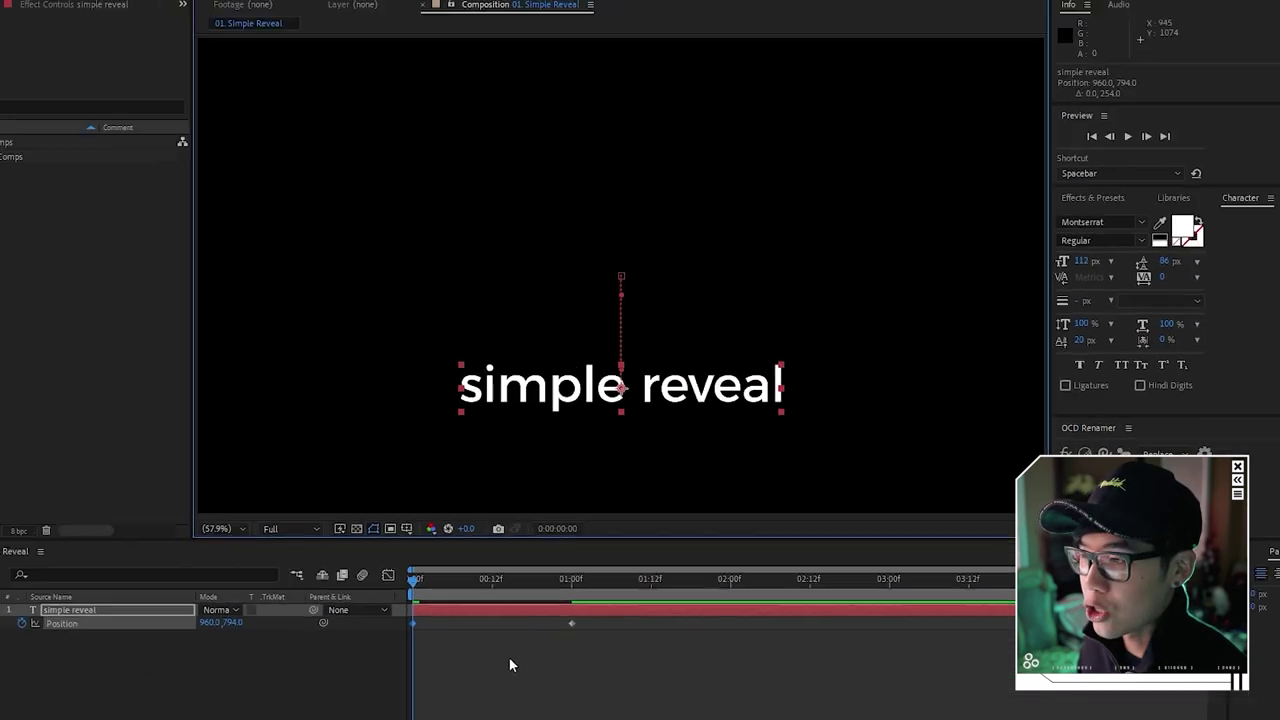
# Play back the "simple reveal" text's upward position animation
pyautogui.click(506, 716)
pyautogui.press('space')
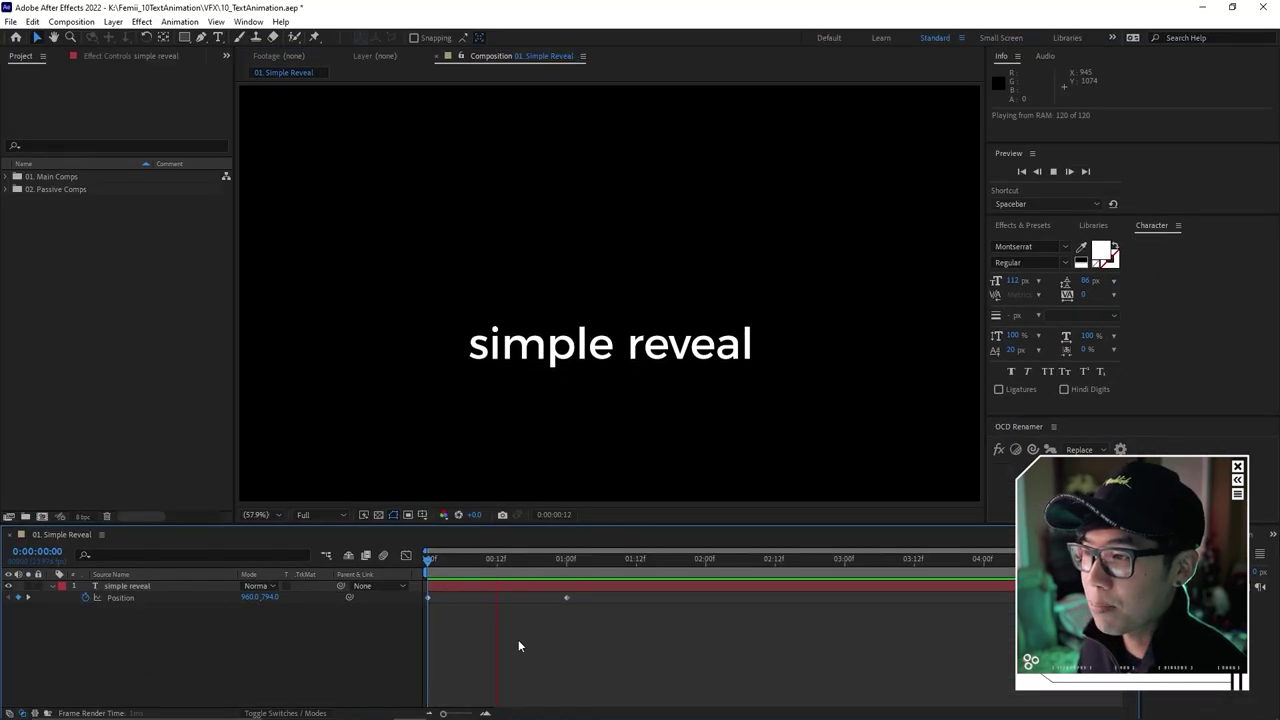
pyautogui.press('space')
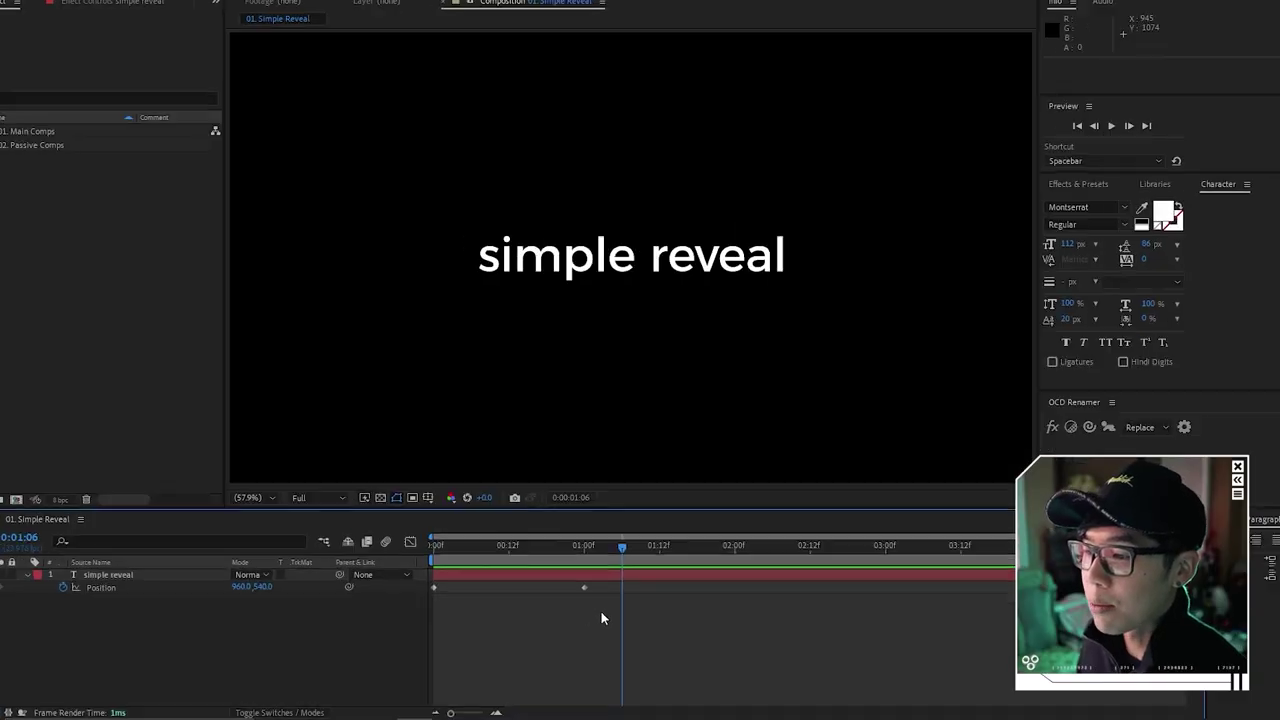
# Apply Easy Ease to both Position keyframes of the "simple reveal" text layer
pyautogui.moveTo(578, 617); pyautogui.dragTo(444, 596)
pyautogui.moveTo(492, 547); pyautogui.dragTo(467, 540)
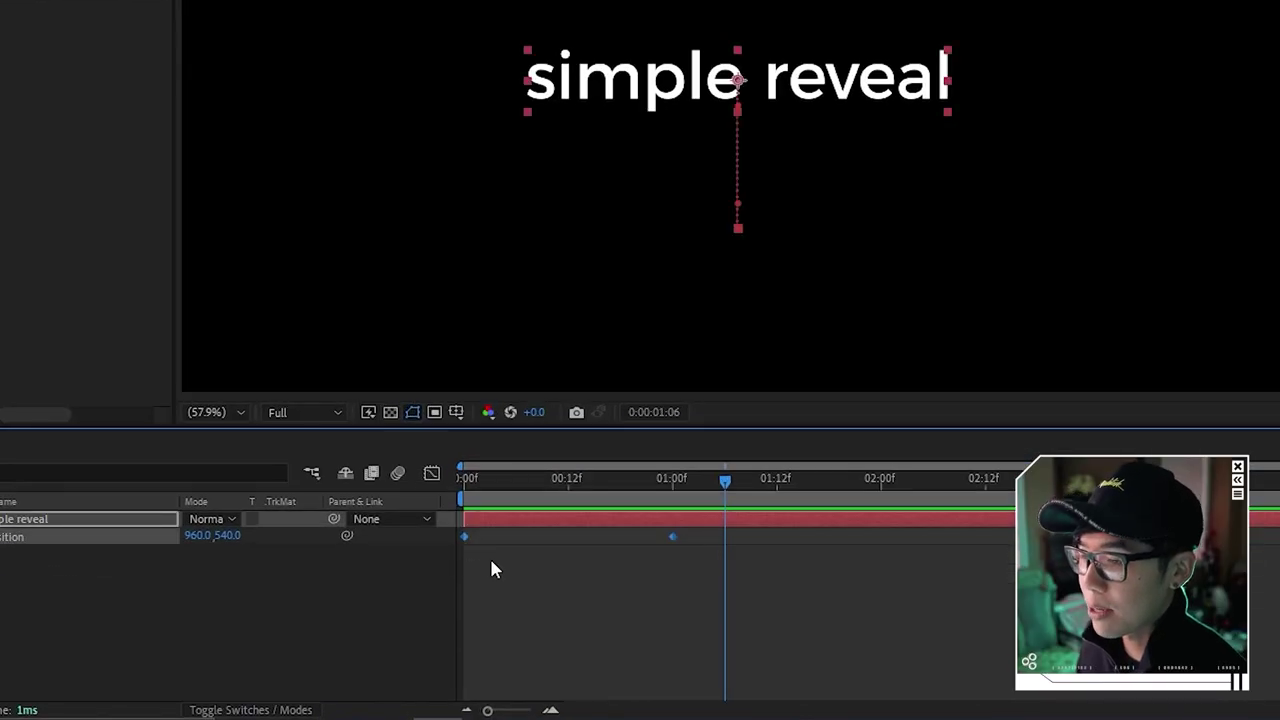
pyautogui.press('F9')
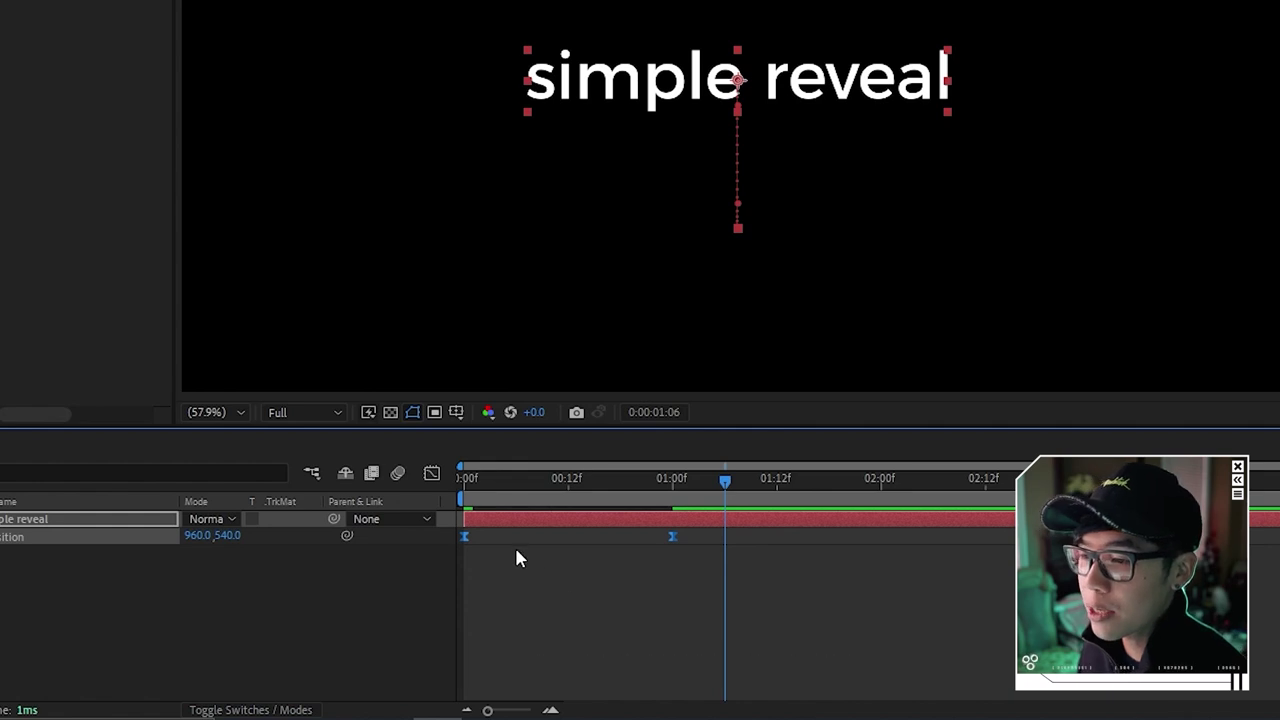
# In the Position speed graph, extend the ease-in handle of the 1-second keyframe back to about frame 12
pyautogui.click(431, 474)
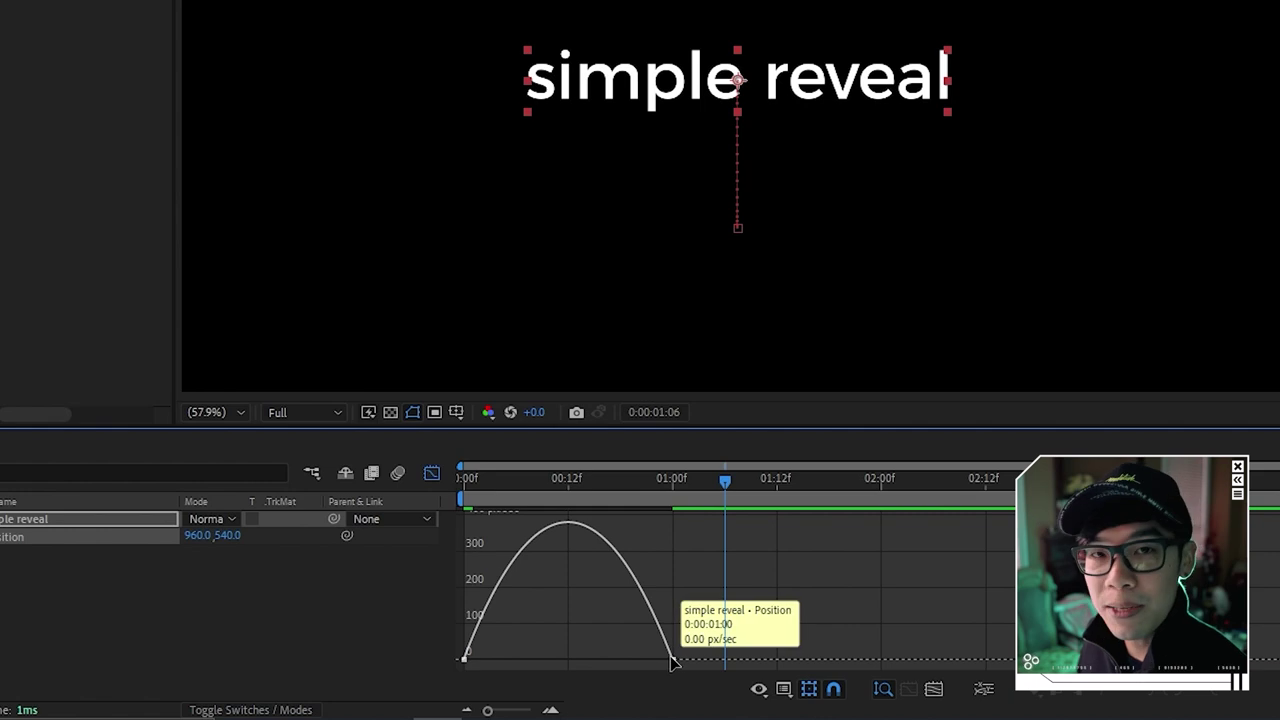
pyautogui.click(784, 690)
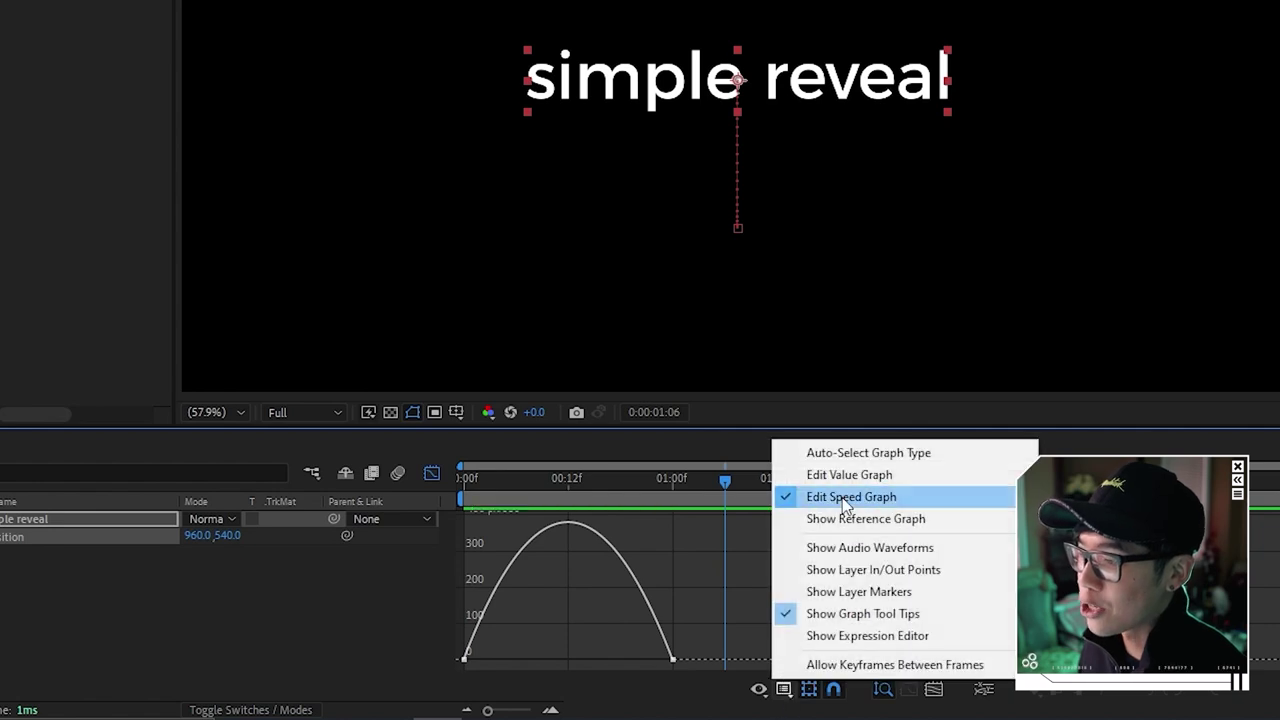
pyautogui.click(697, 567)
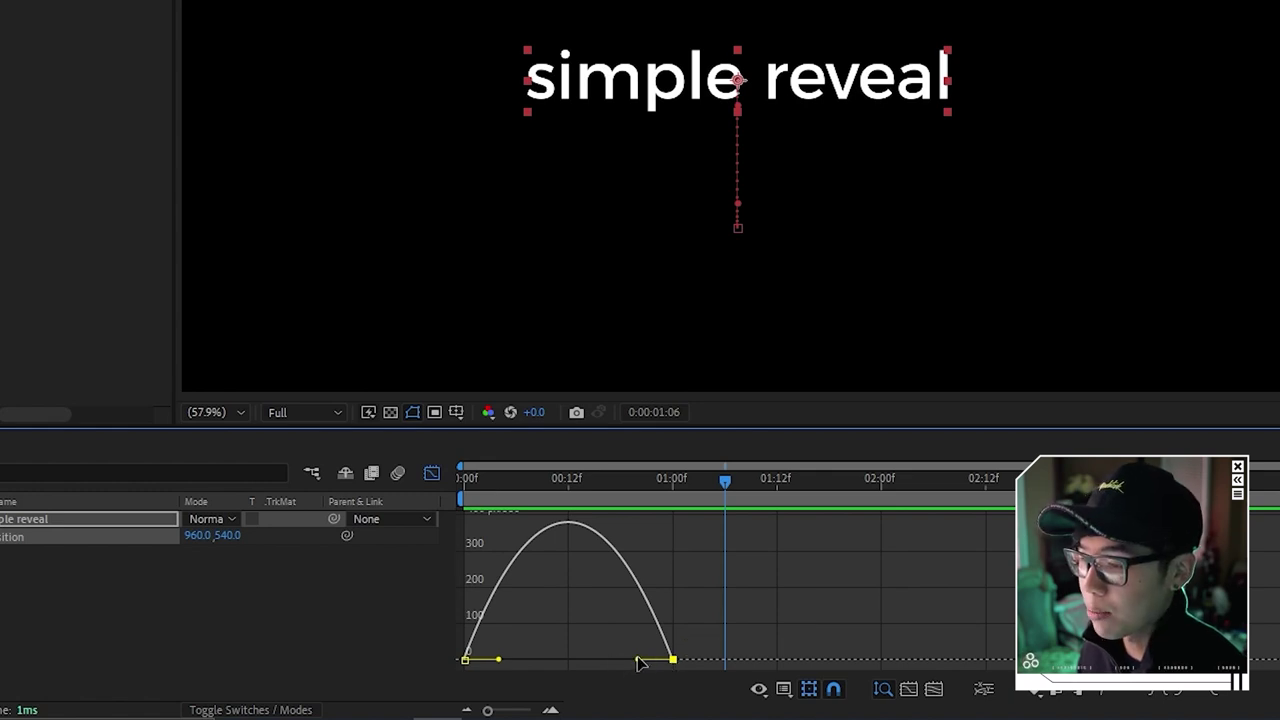
pyautogui.moveTo(638, 662); pyautogui.dragTo(545, 659)
# Play back the eased text movement from the first frame and close the Graph Editor
pyautogui.press('Home')
pyautogui.press('space')
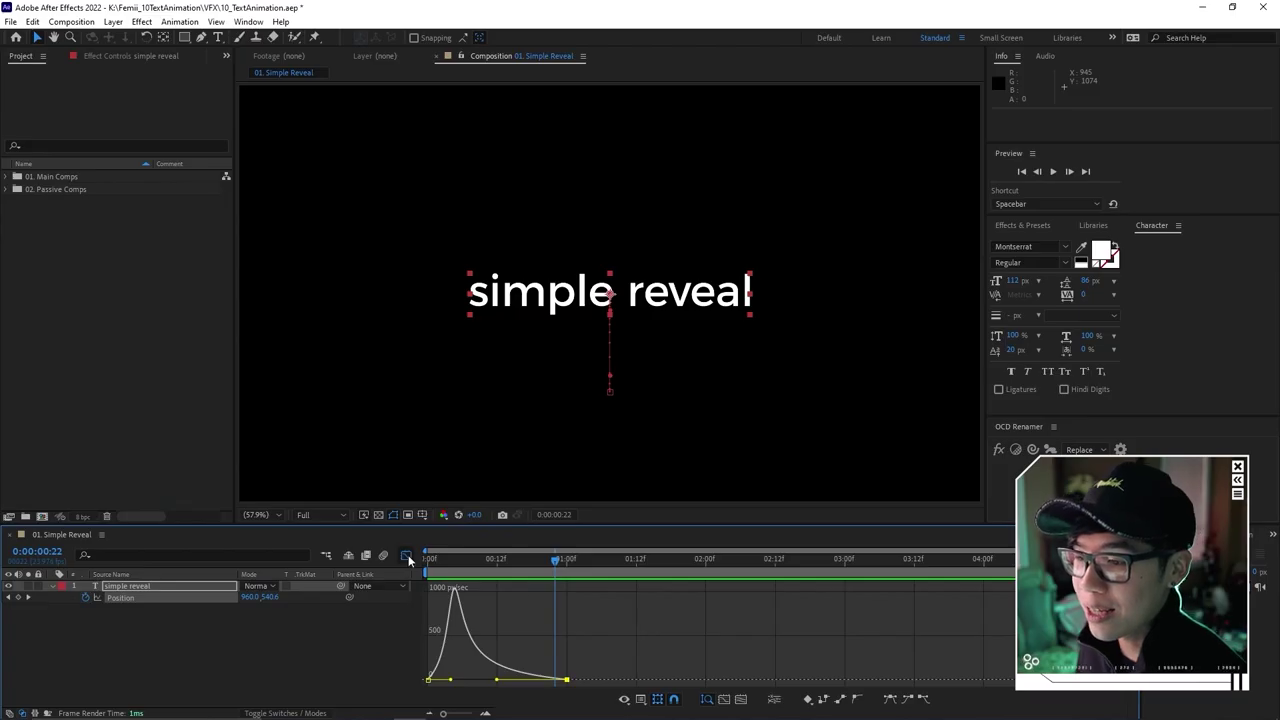
pyautogui.click(406, 556)
pyautogui.click(564, 625)
pyautogui.press('space')
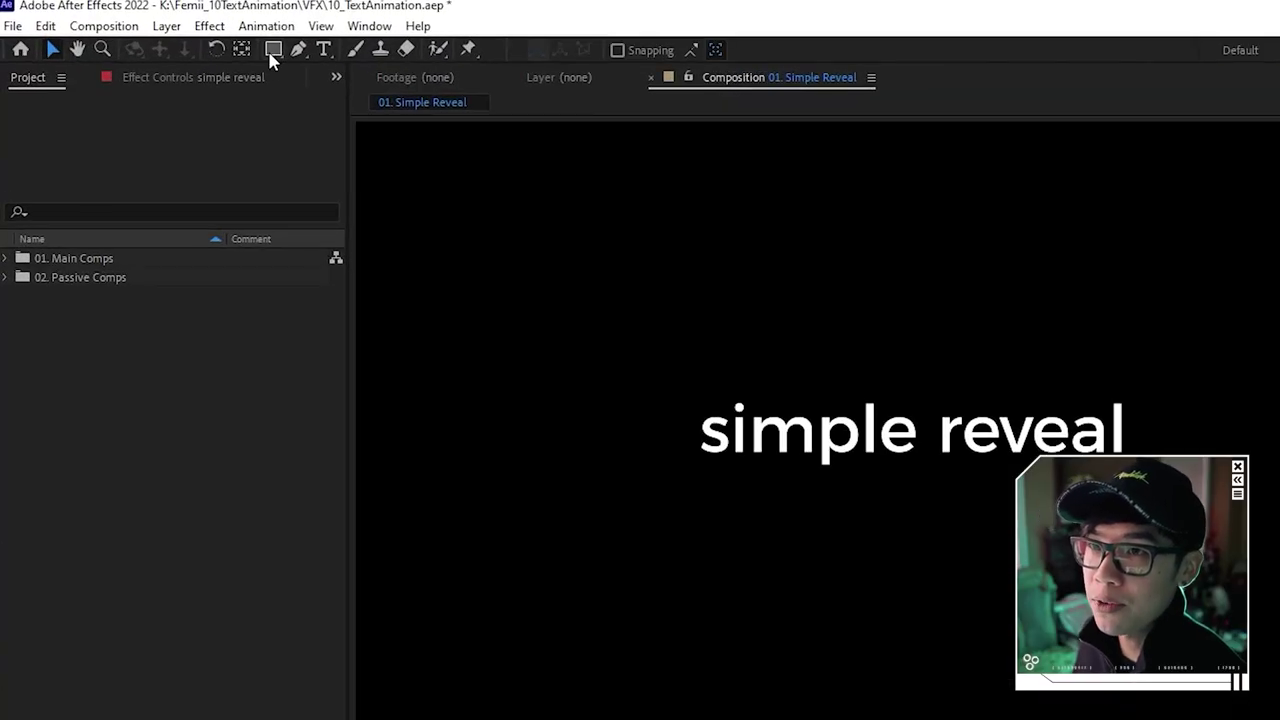
# Draw a rectangle covering the centred "simple reveal" text, with white fill FFFFFF and no stroke
pyautogui.click(273, 50)
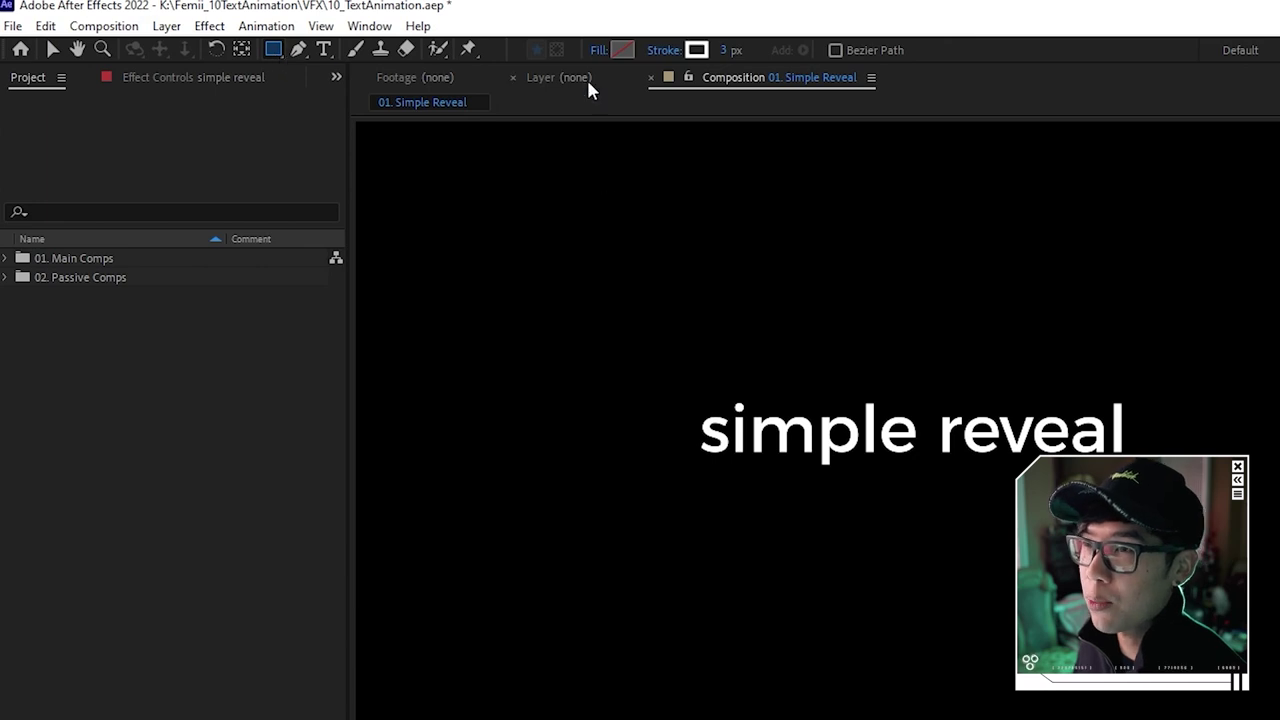
pyautogui.click(622, 50)
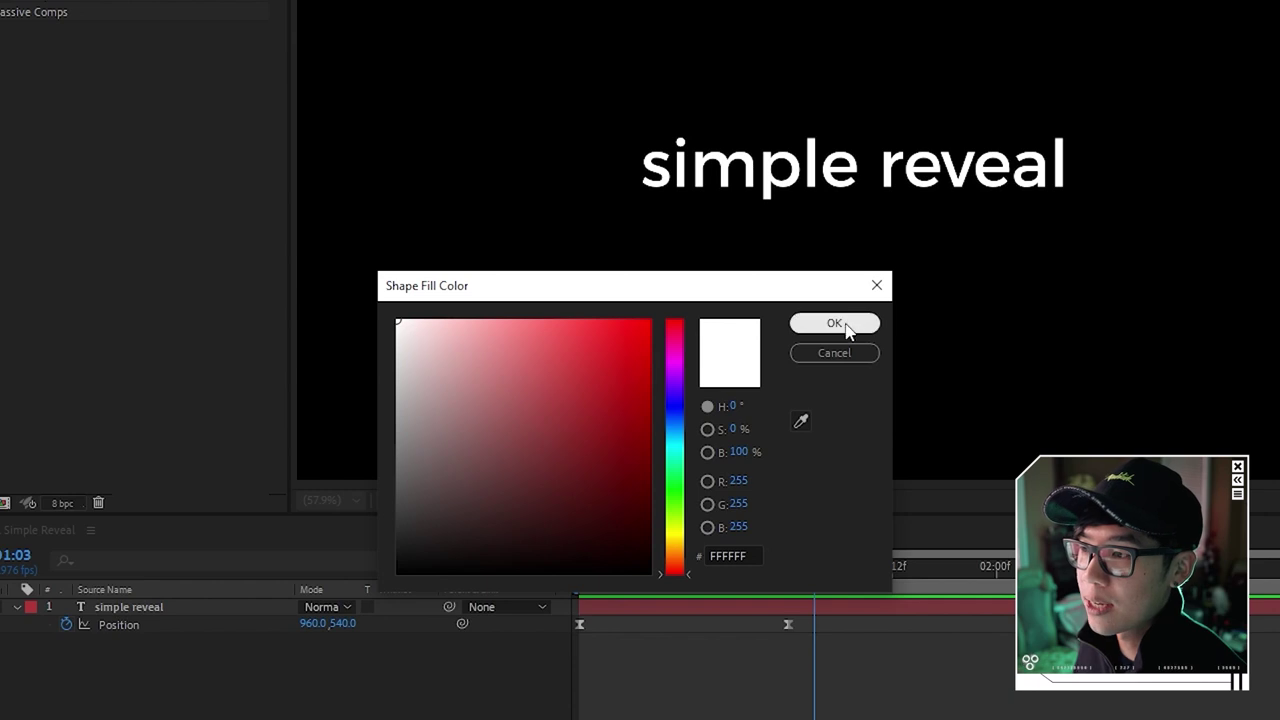
pyautogui.click(853, 328)
pyautogui.click(605, 50)
pyautogui.click(394, 369)
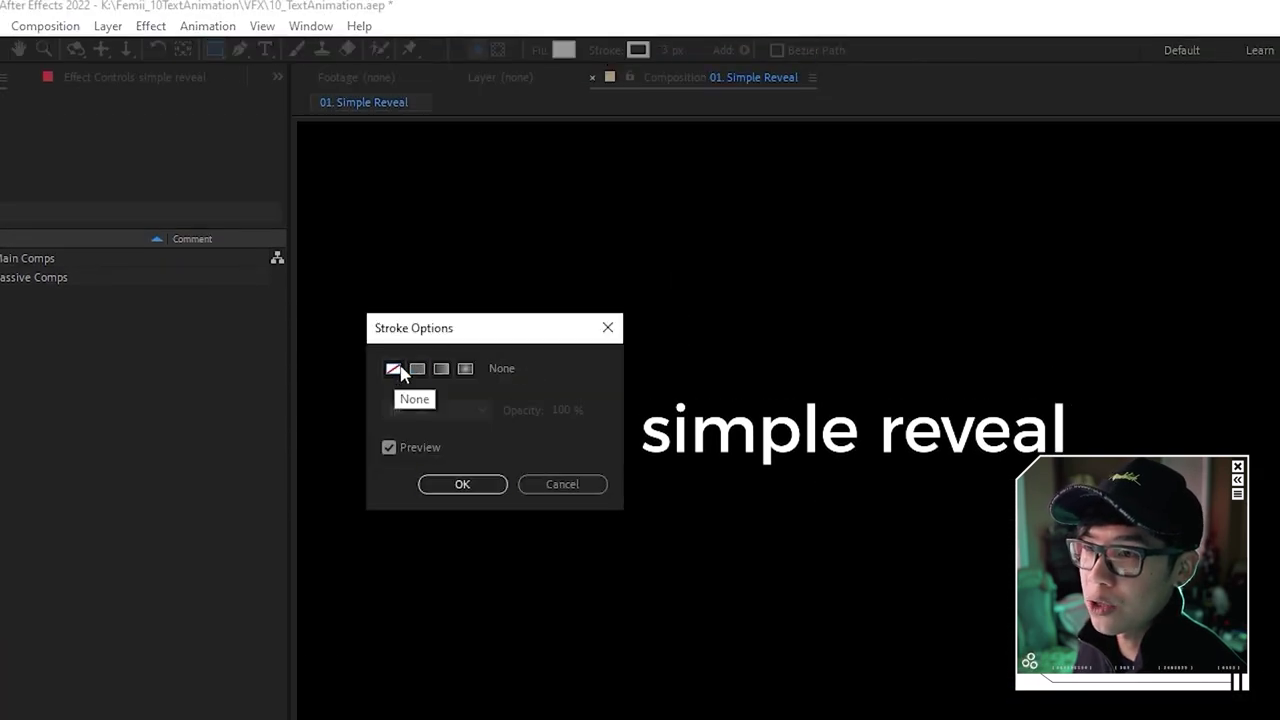
pyautogui.click(464, 485)
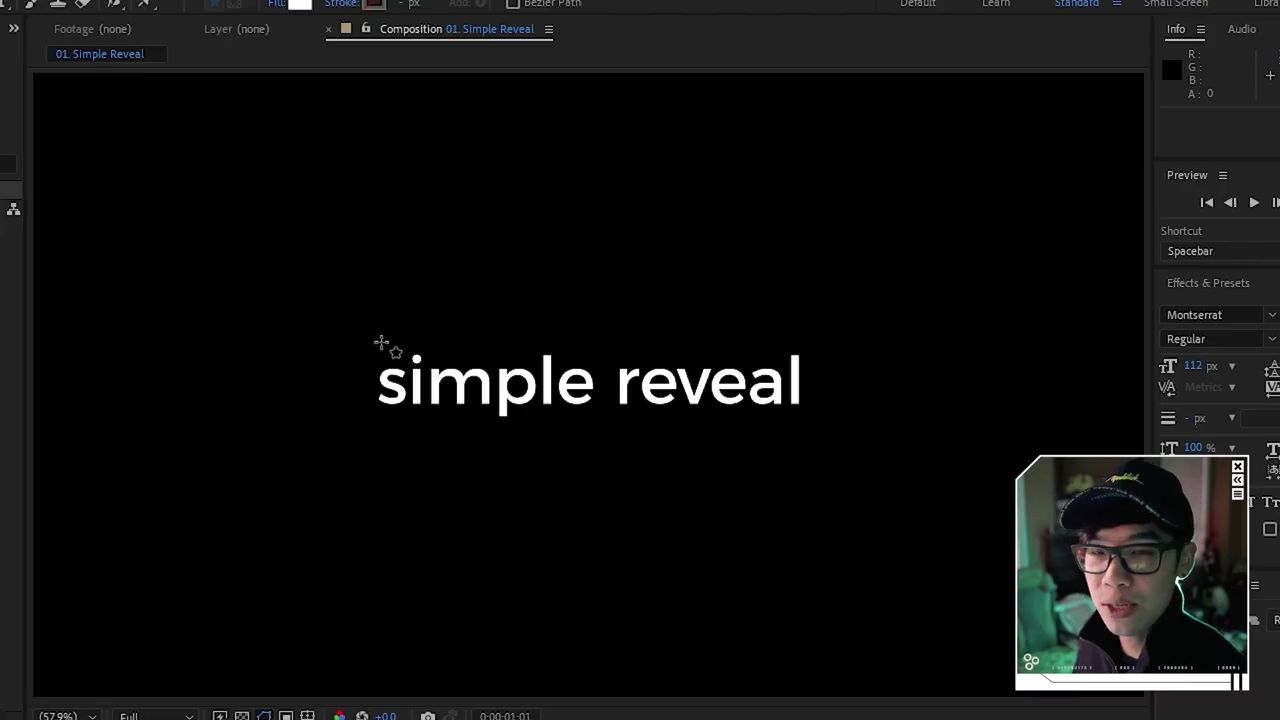
pyautogui.moveTo(357, 332); pyautogui.dragTo(827, 427)
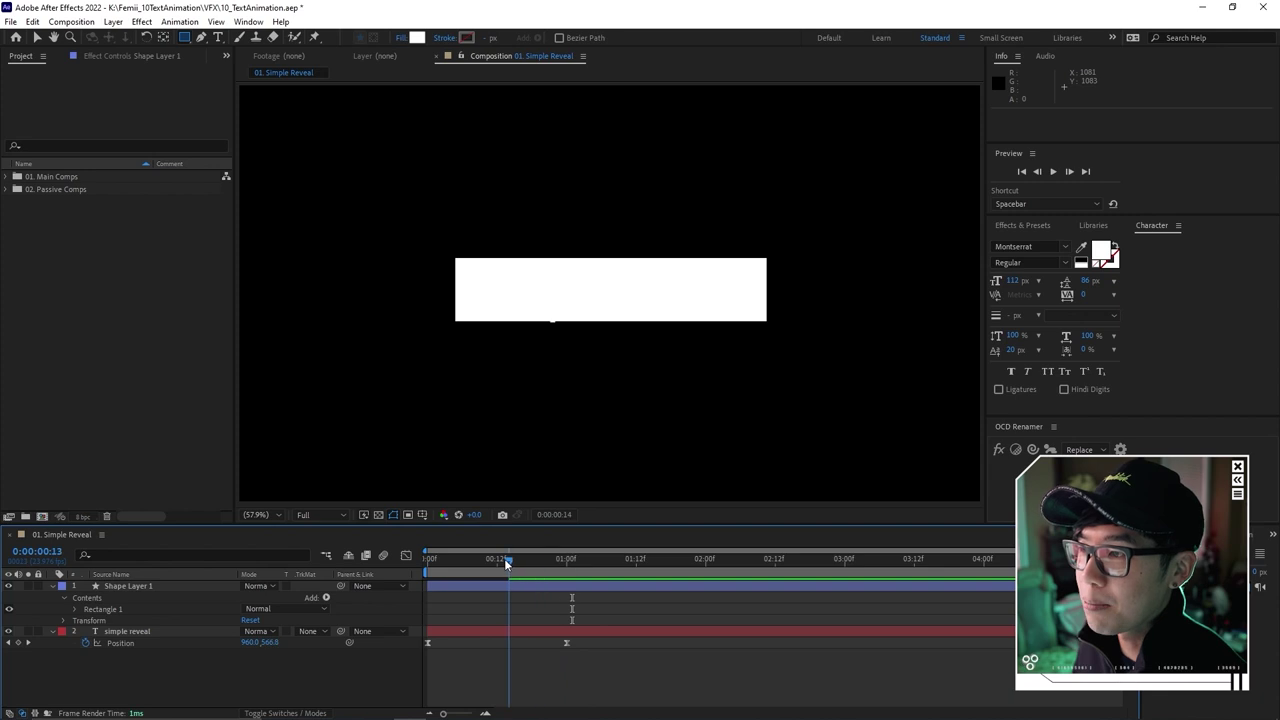
# At the first frame, set the "simple reveal" layer's track matte to Luma Matte "Shape Layer 1"
pyautogui.moveTo(504, 558); pyautogui.dragTo(428, 560)
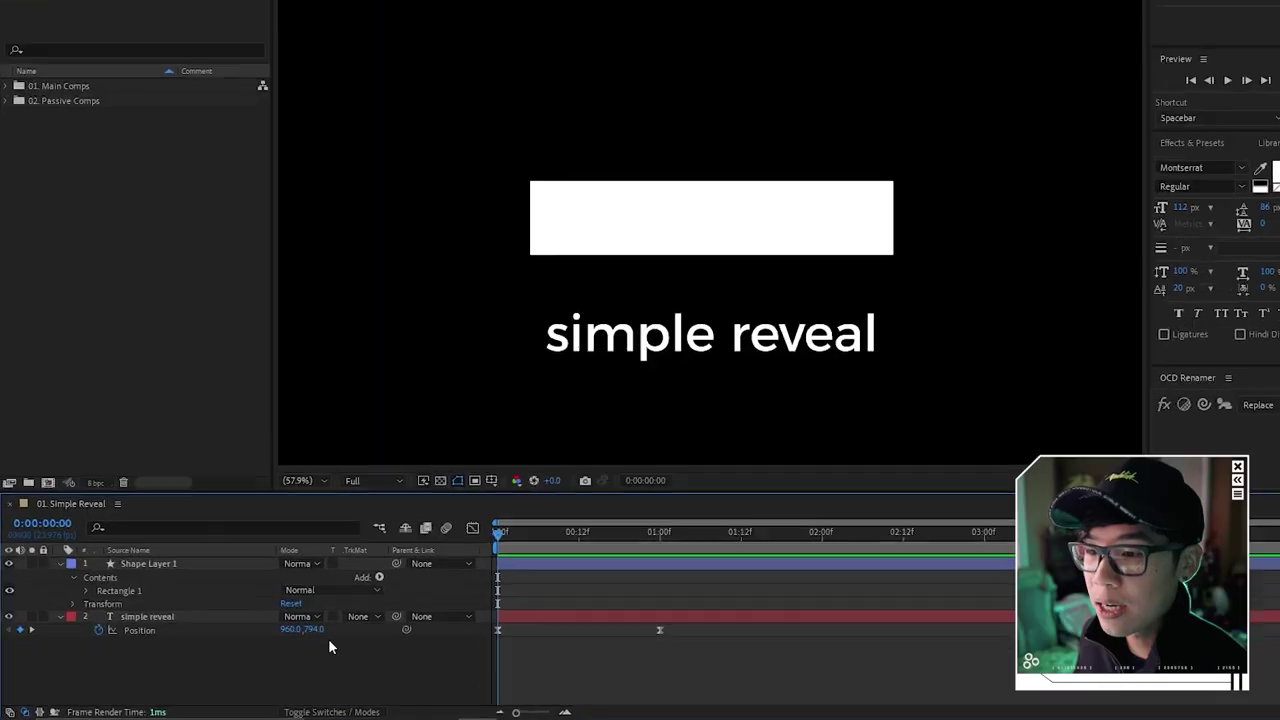
pyautogui.click(366, 614)
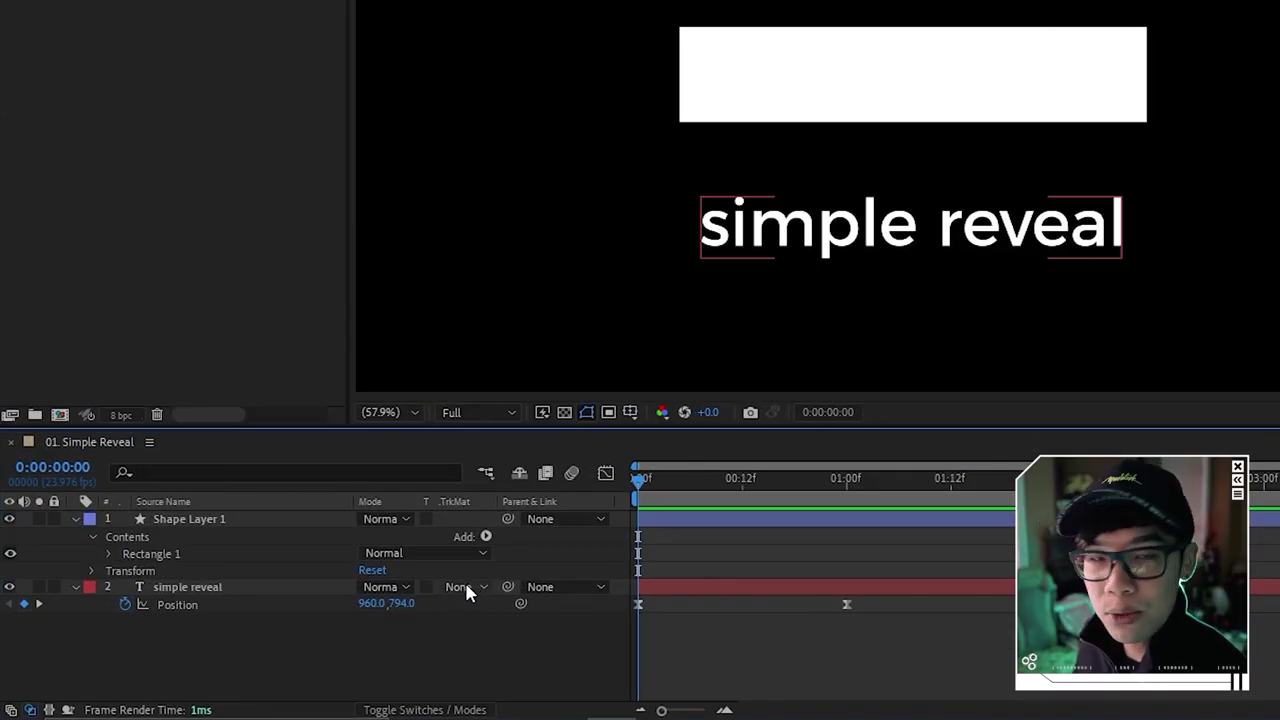
pyautogui.click(439, 681)
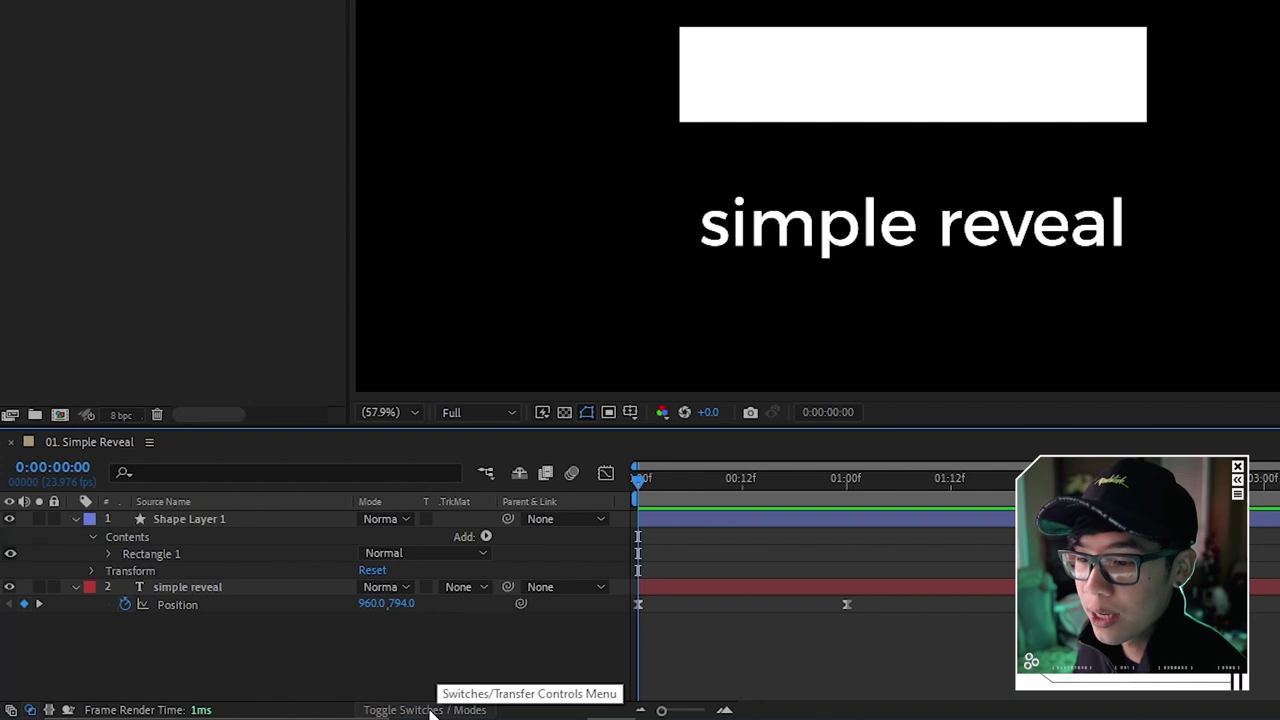
pyautogui.click(430, 711)
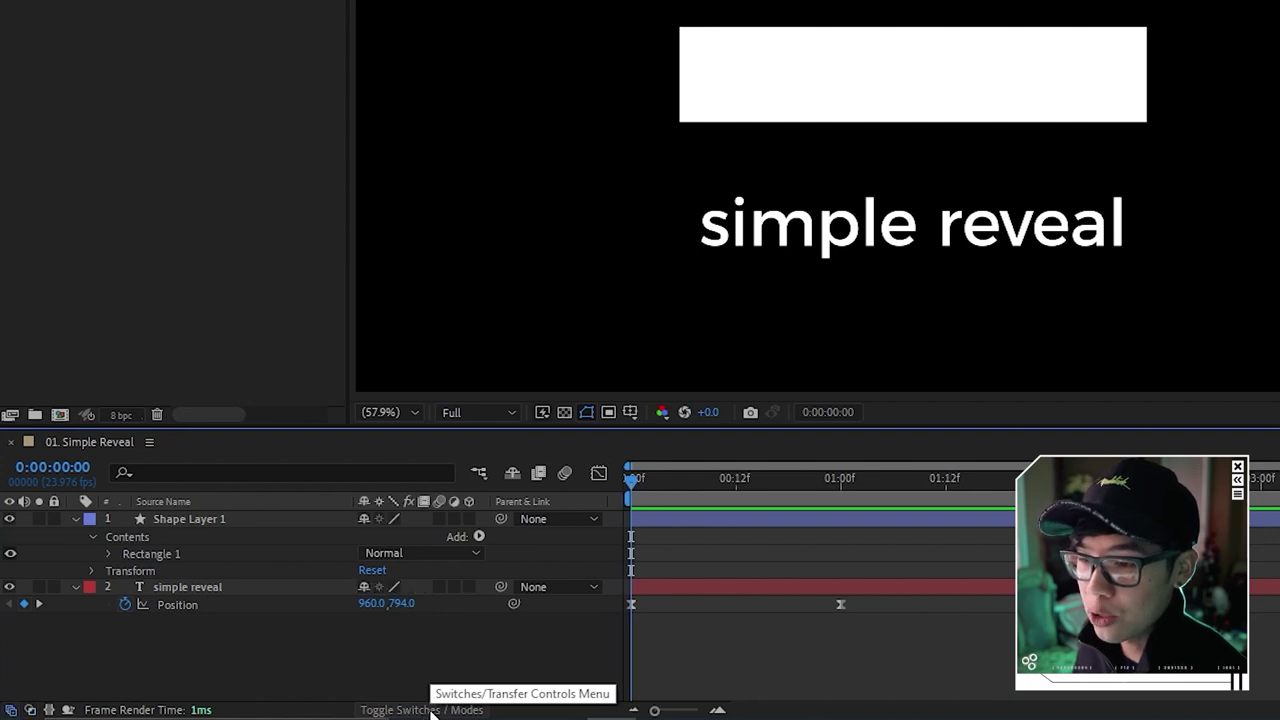
pyautogui.click(432, 711)
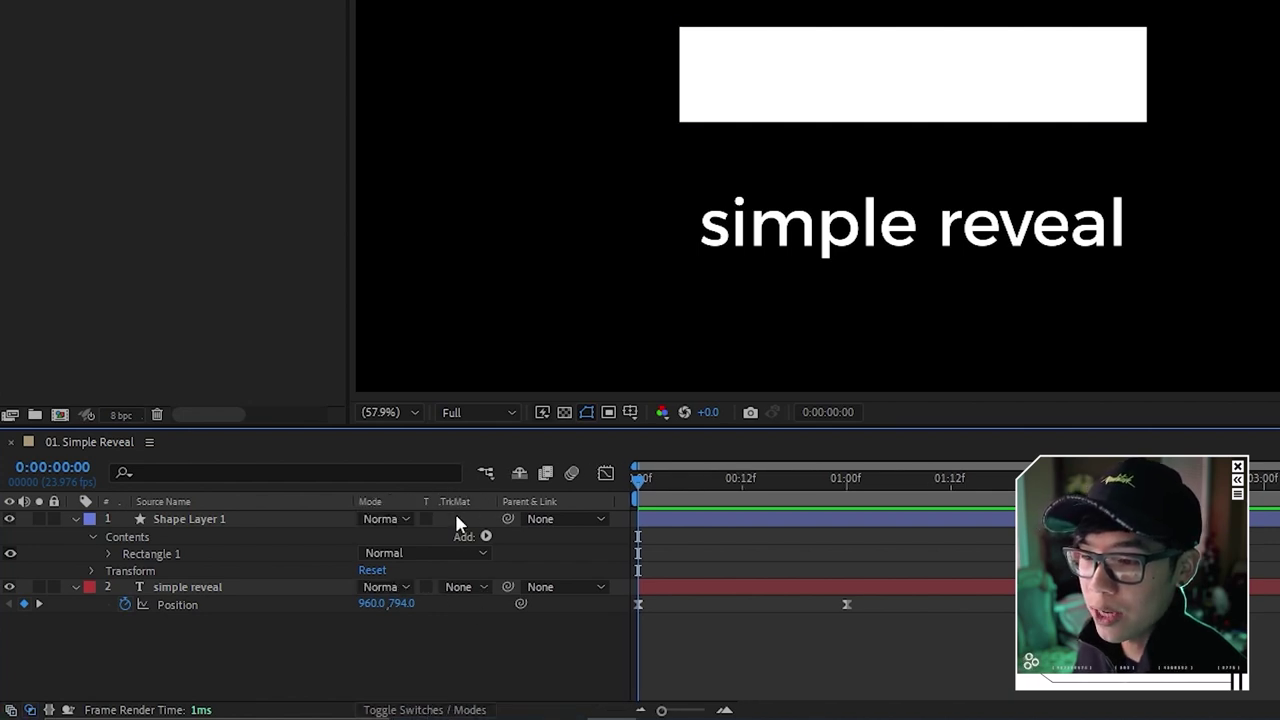
pyautogui.click(264, 587)
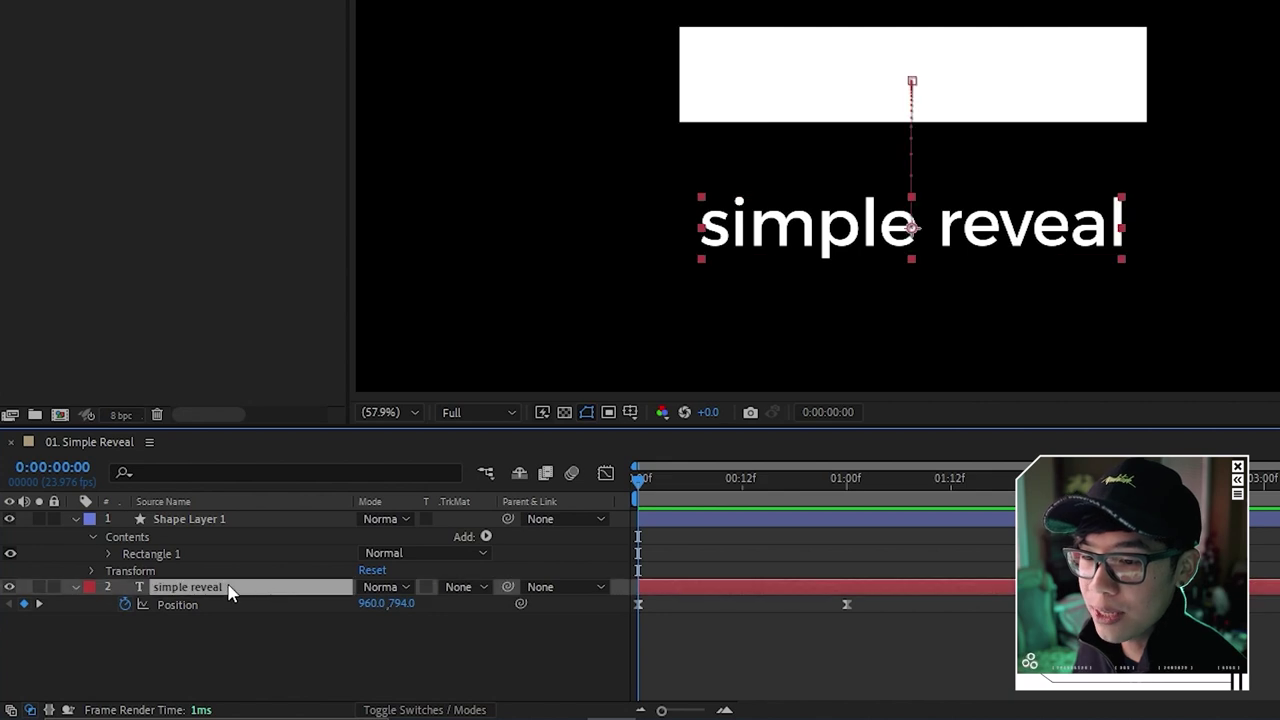
pyautogui.click(466, 596)
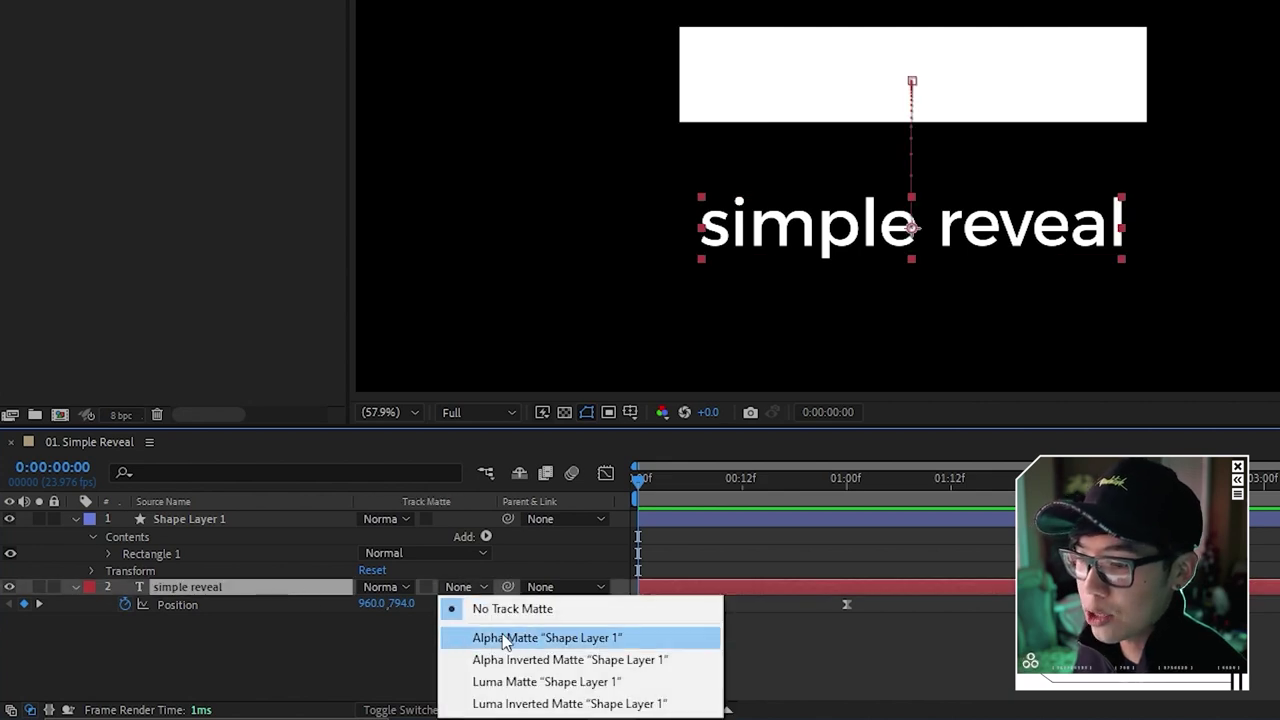
pyautogui.click(518, 683)
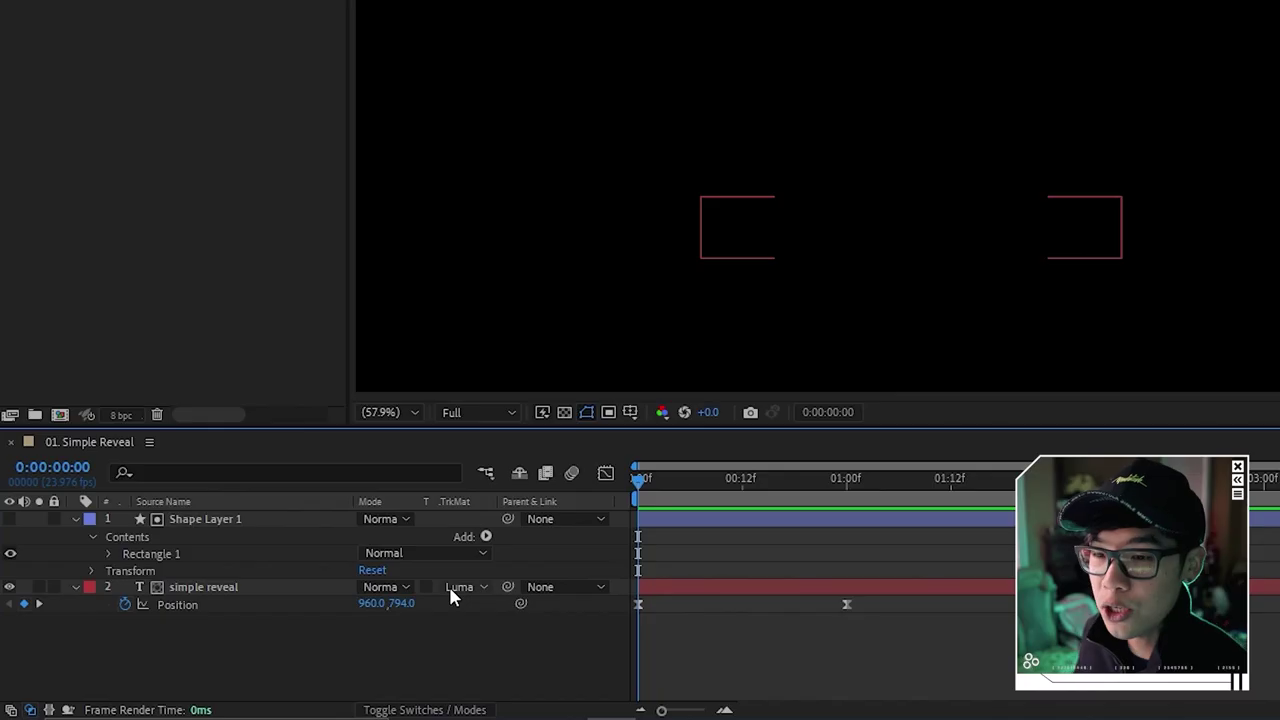
# Check the matte rectangle's visibility toggle and play back the masked text reveal
pyautogui.click(10, 519)
pyautogui.click(10, 519)
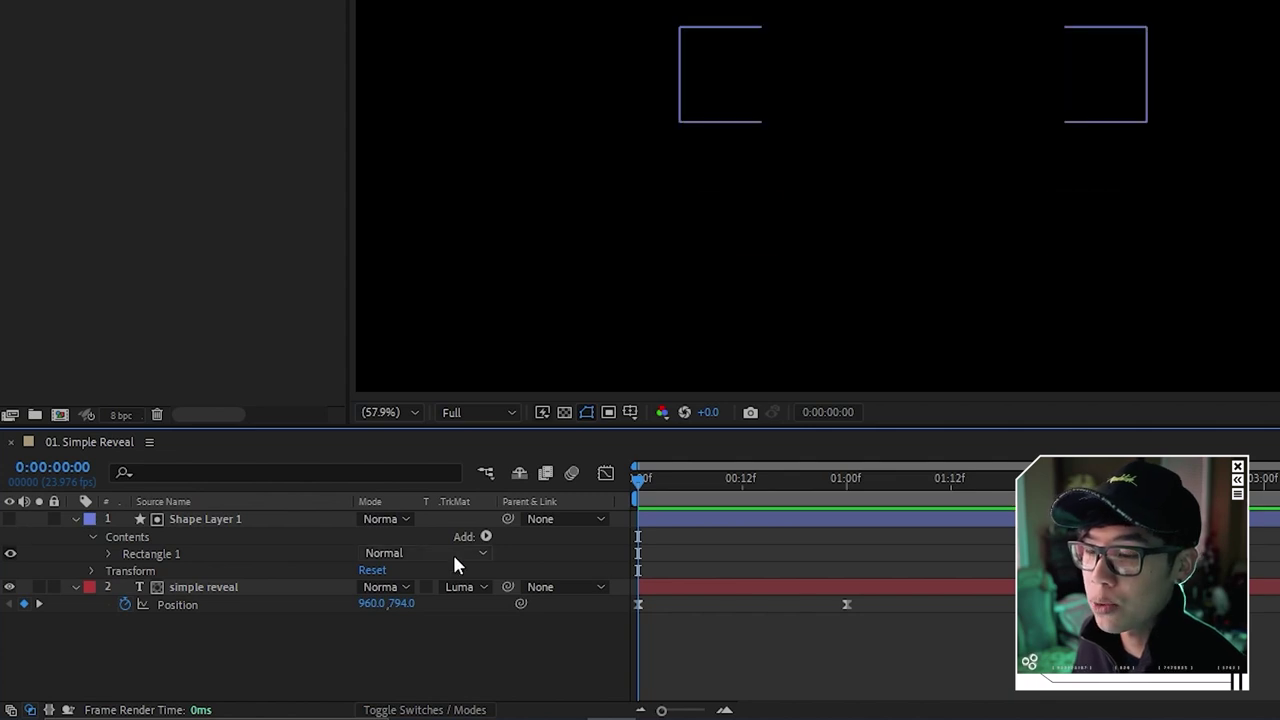
pyautogui.moveTo(657, 503)
pyautogui.mouseDown()
pyautogui.moveTo(763, 517)
pyautogui.moveTo(667, 522)
pyautogui.mouseUp()
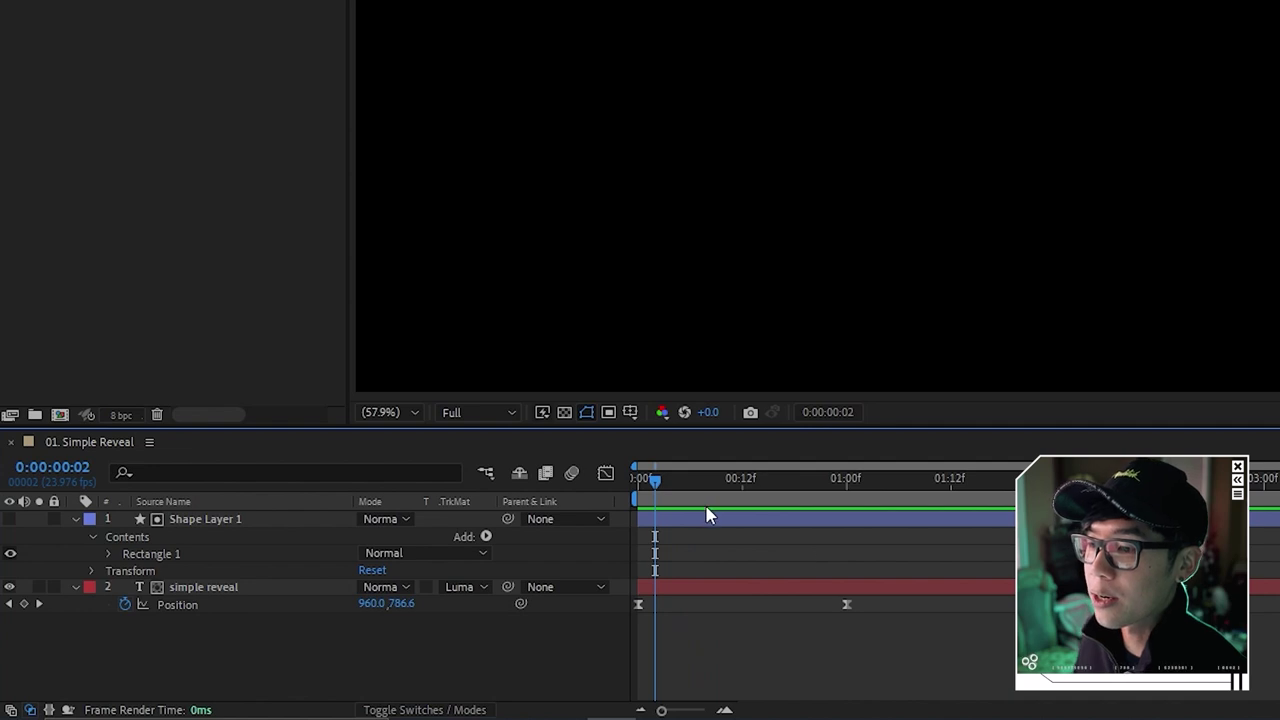
pyautogui.press('space')
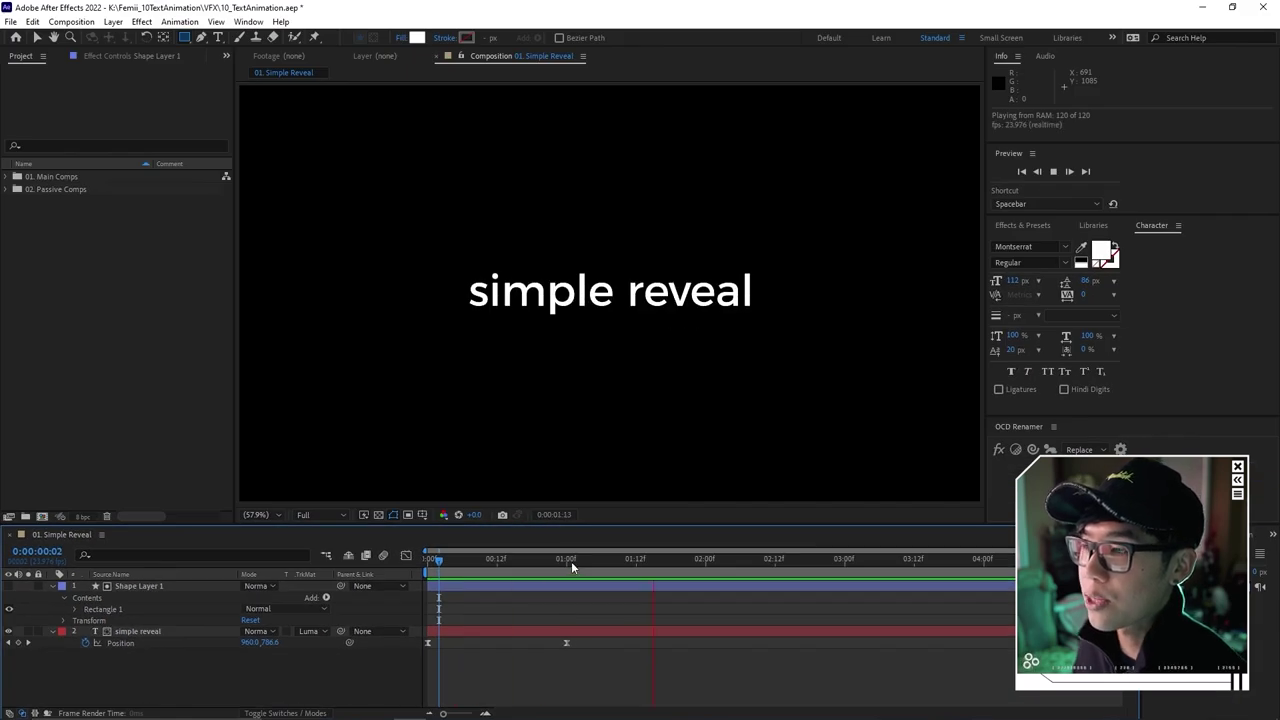
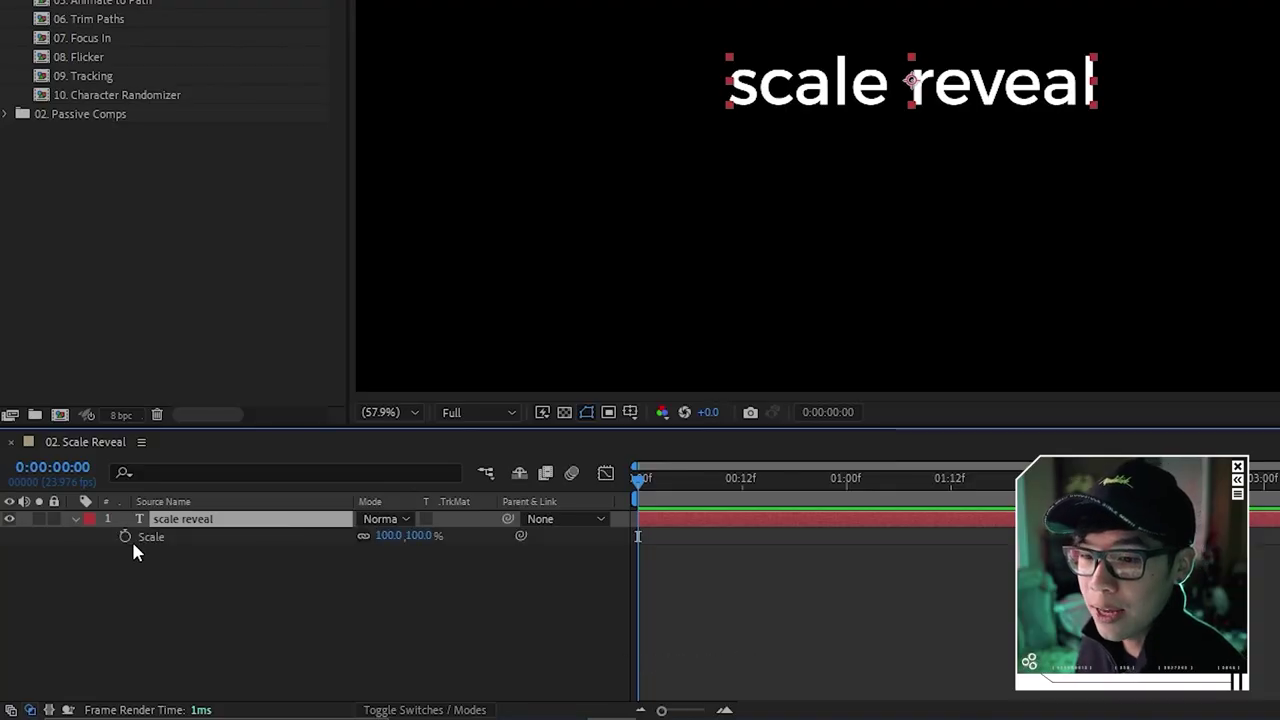
# Keyframe the "scale reveal" text's Scale at 882% on the first frame and 100% at 1 second
pyautogui.click(125, 537)
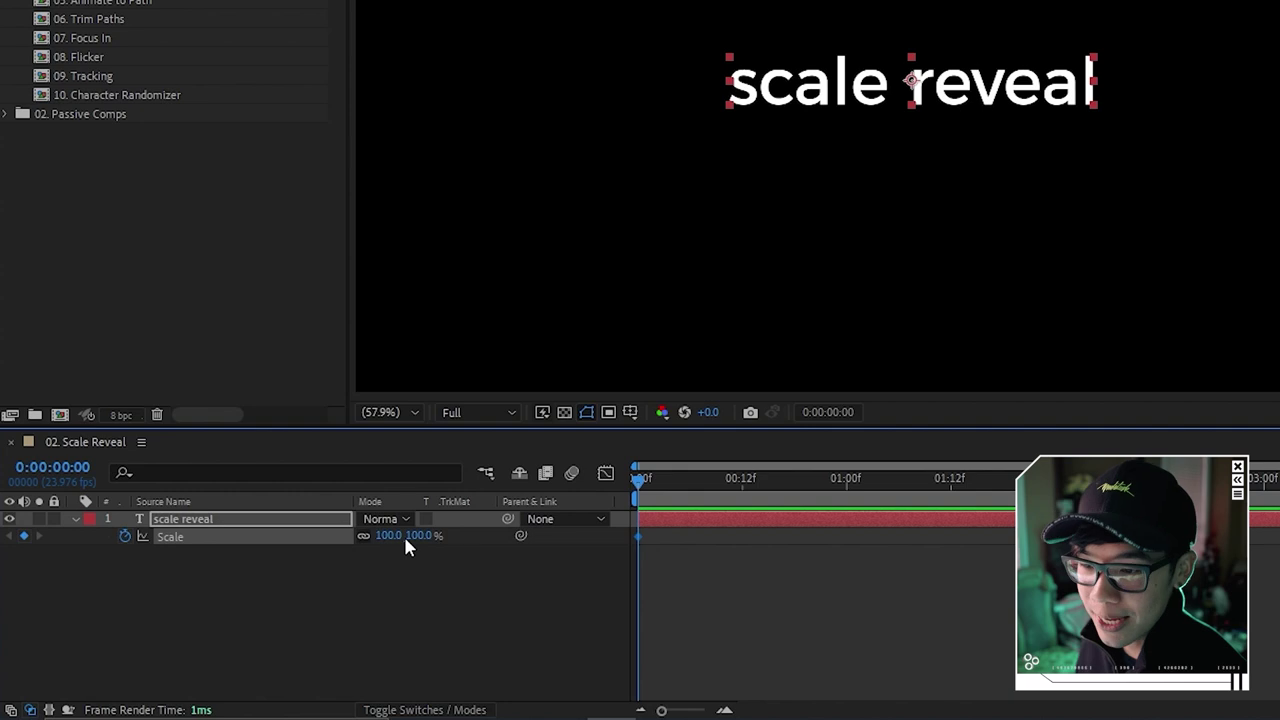
pyautogui.moveTo(639, 537); pyautogui.dragTo(850, 545)
pyautogui.click(847, 482)
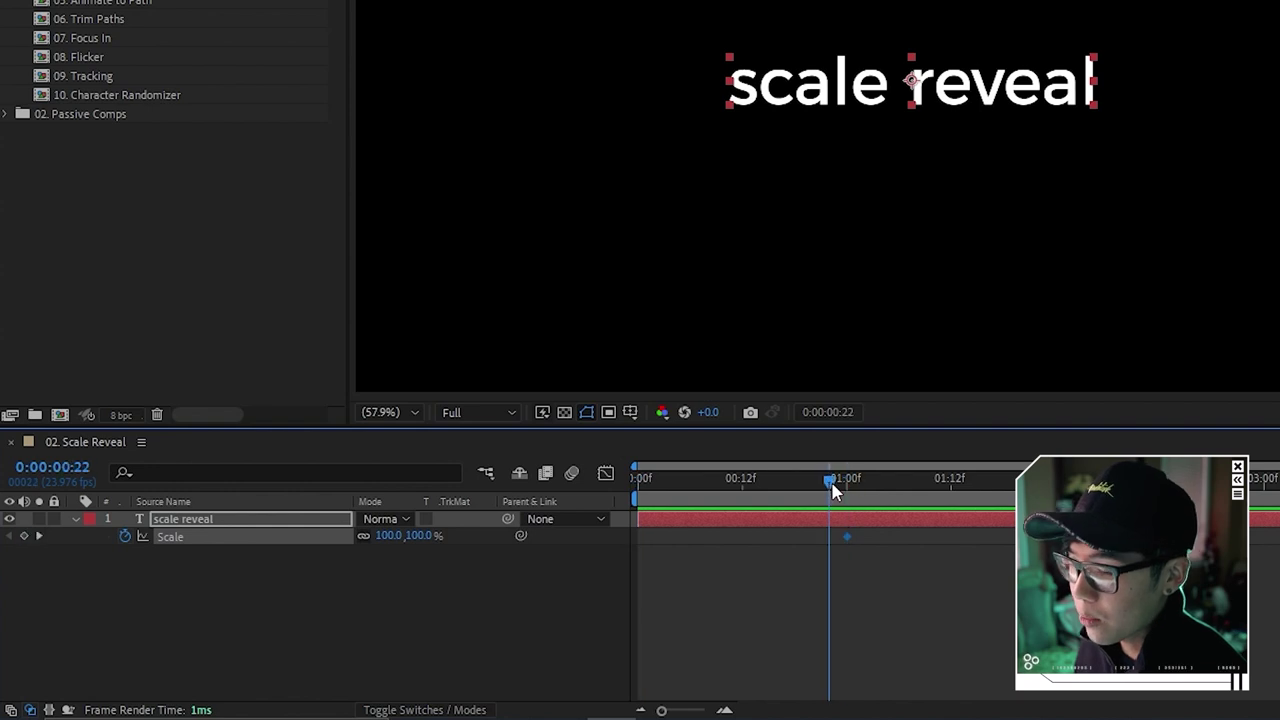
pyautogui.moveTo(389, 548); pyautogui.dragTo(940, 535)
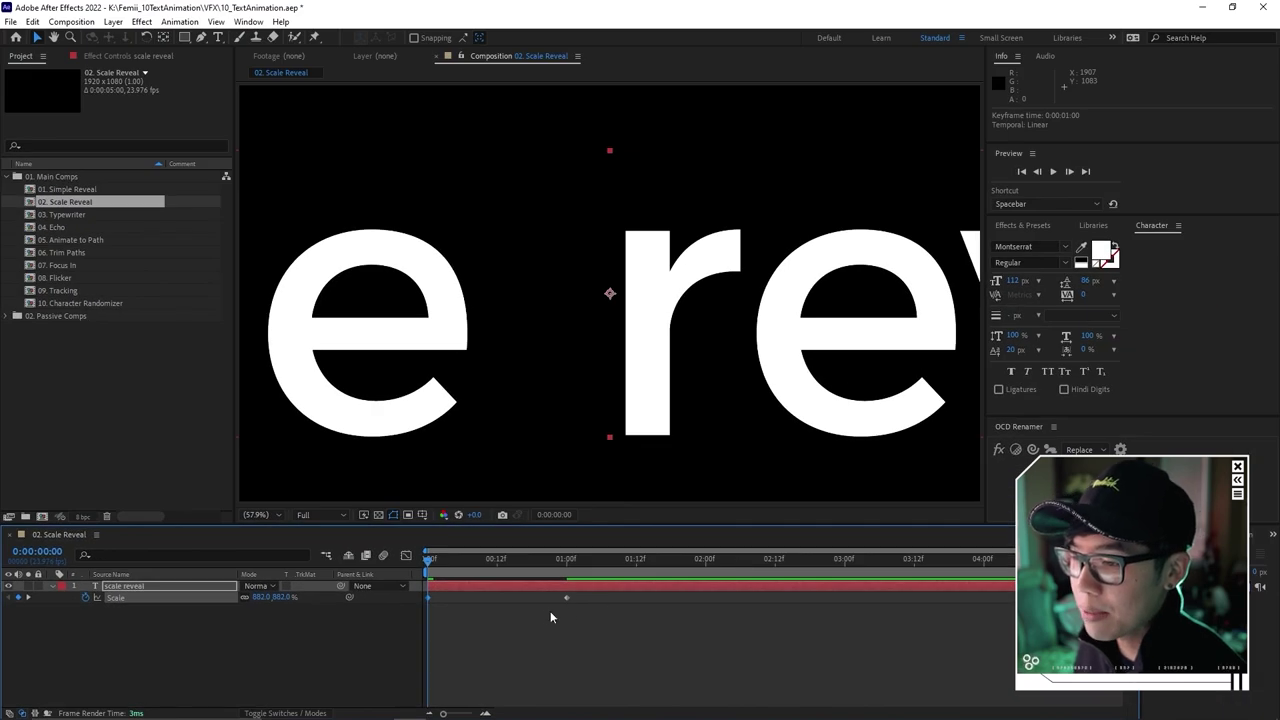
# Apply Easy Ease to both Scale keyframes and extend the final keyframe's speed-graph handle back to about frame 12
pyautogui.moveTo(596, 621); pyautogui.dragTo(420, 580)
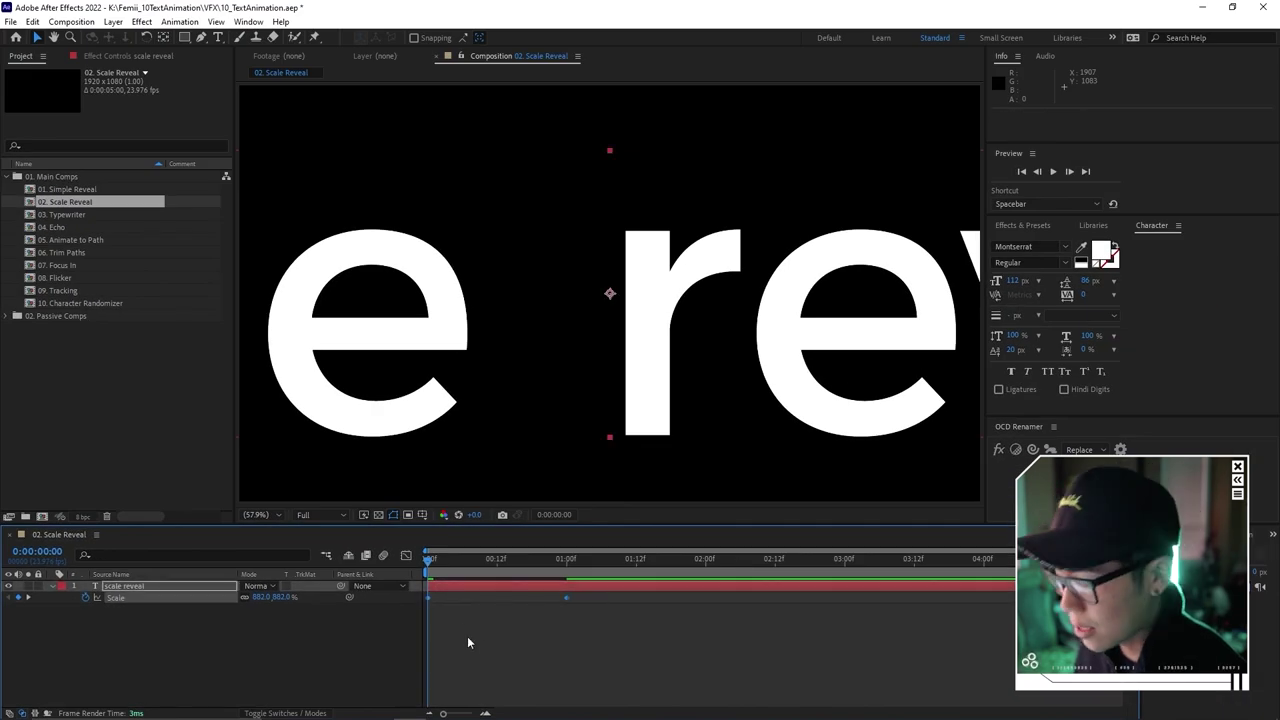
pyautogui.click(550, 623)
pyautogui.click(567, 598)
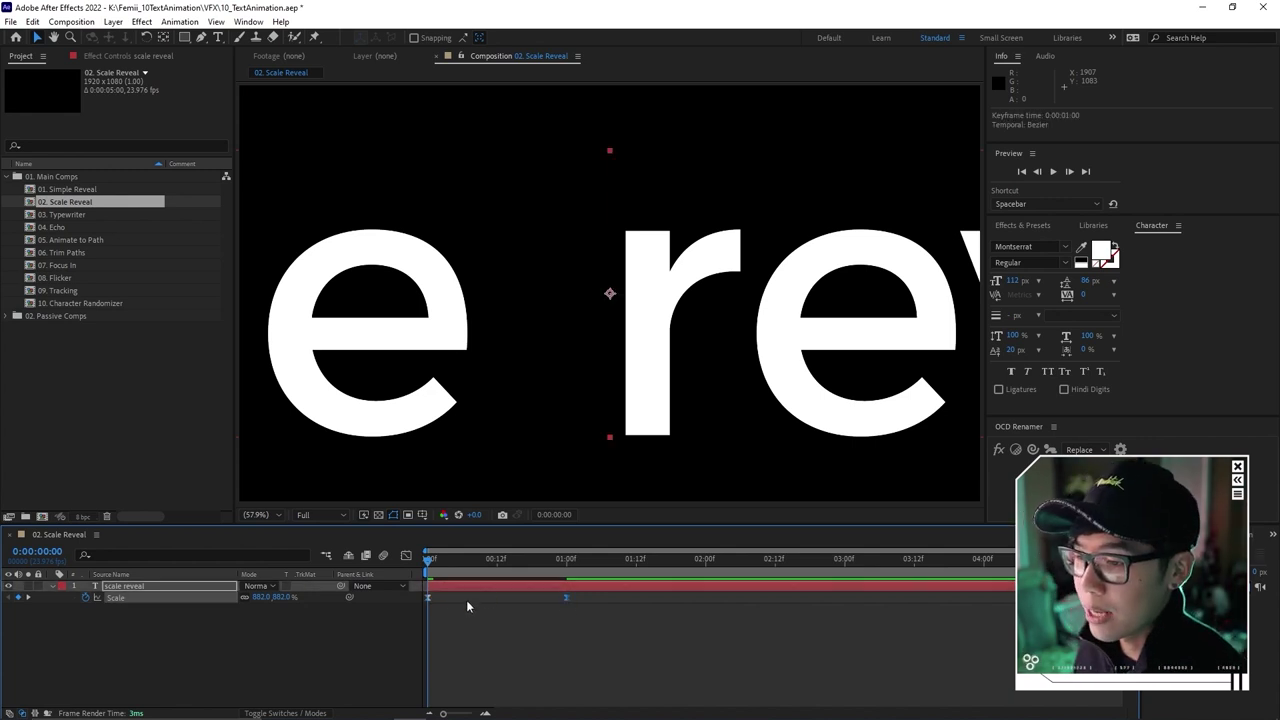
pyautogui.click(405, 555)
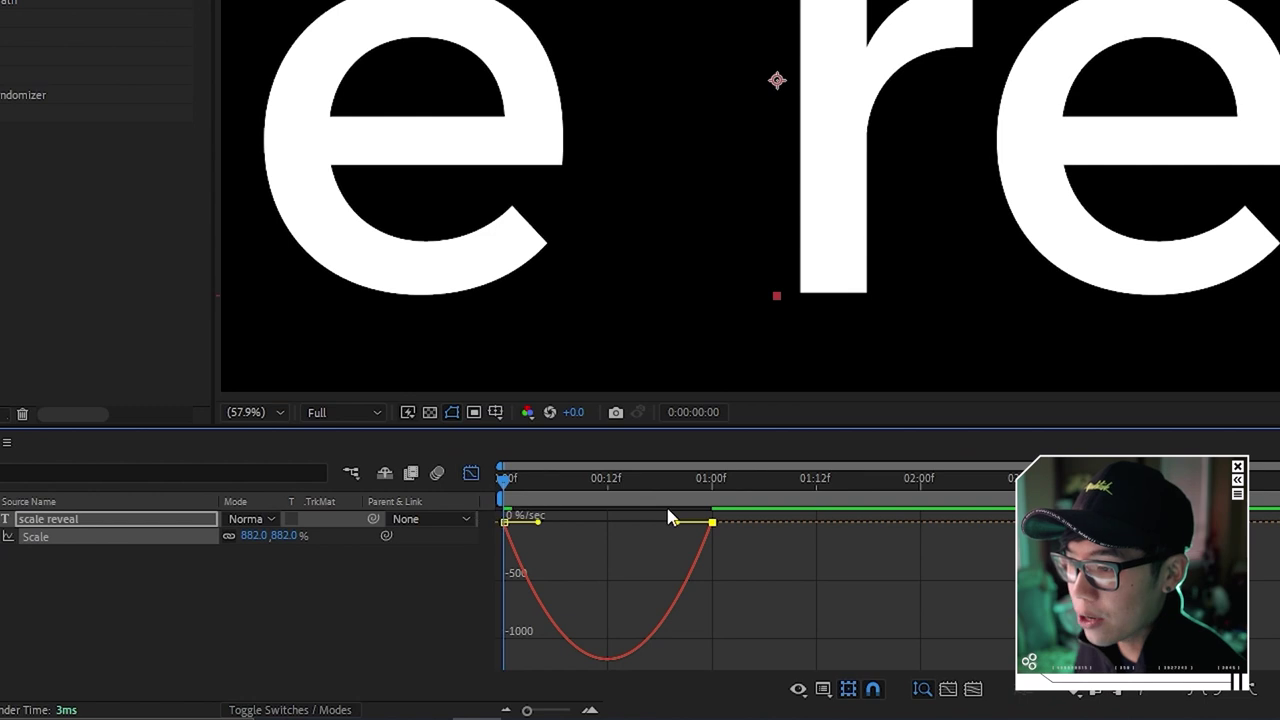
pyautogui.moveTo(678, 528); pyautogui.dragTo(621, 537)
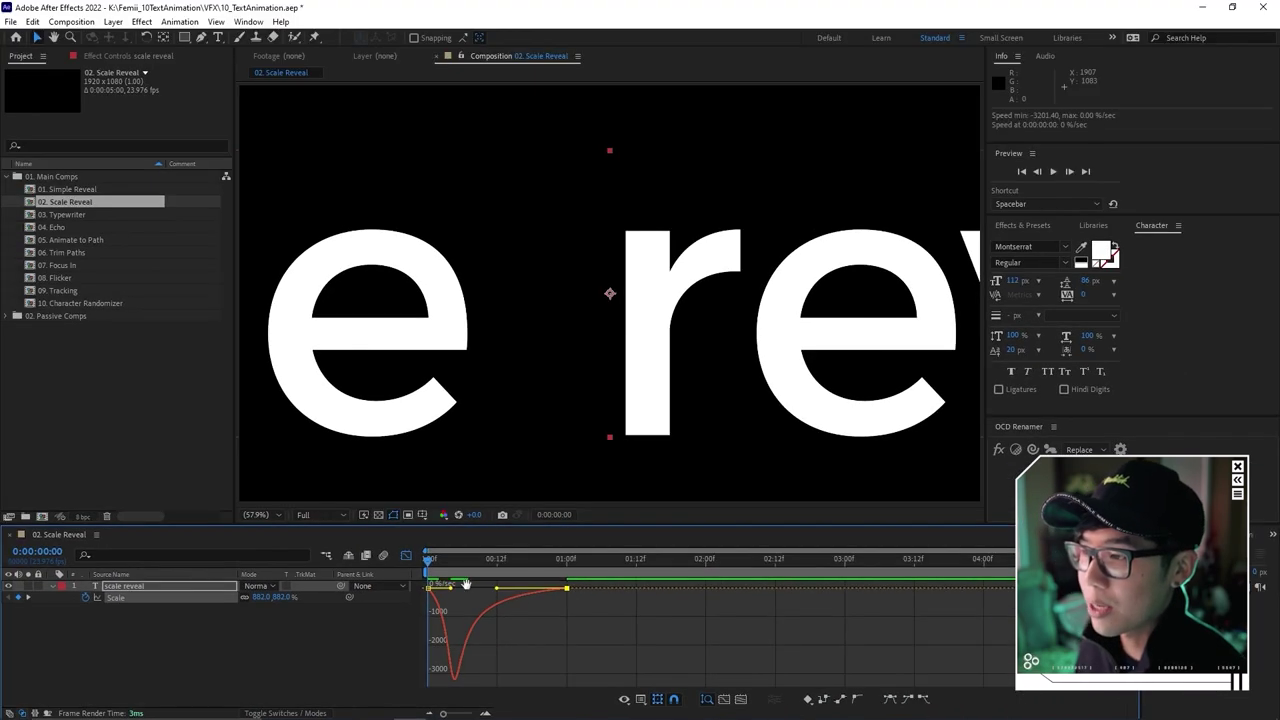
# Play back the scale animation and shorten the first keyframe's speed-graph handle to about 2 frames
pyautogui.press('space')
pyautogui.press('space')
pyautogui.press('space')
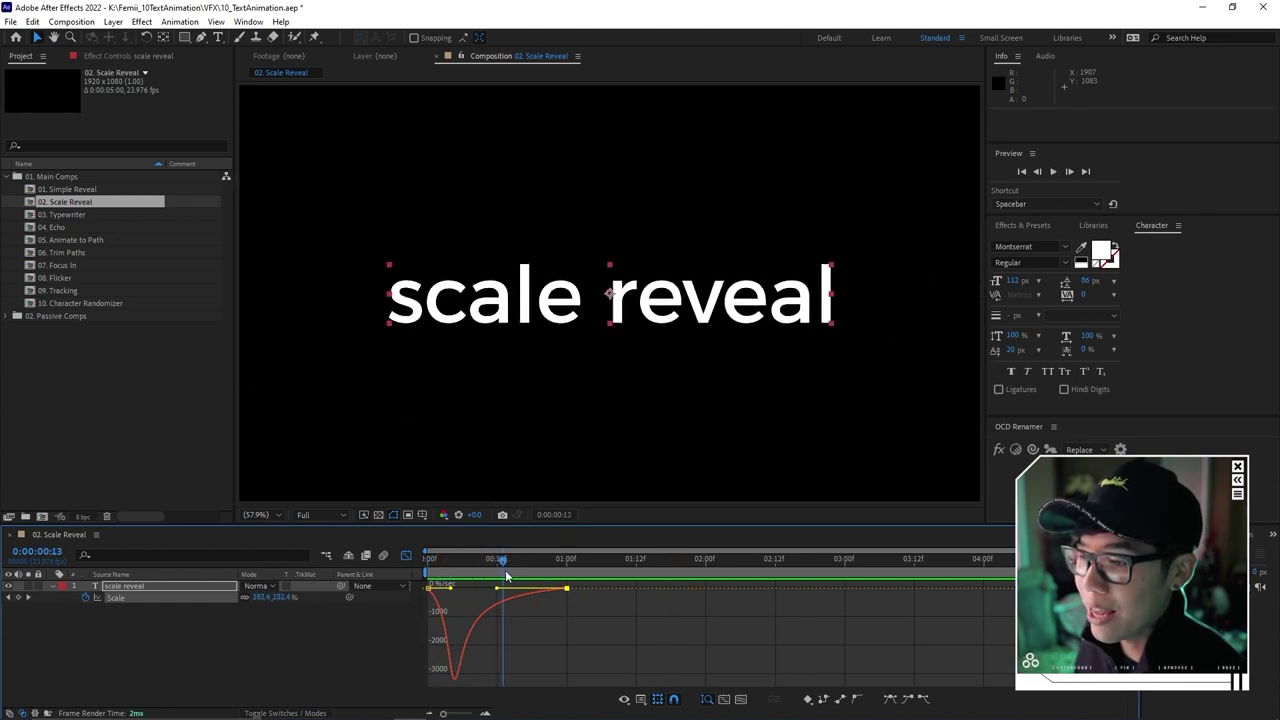
pyautogui.moveTo(452, 589); pyautogui.dragTo(437, 591)
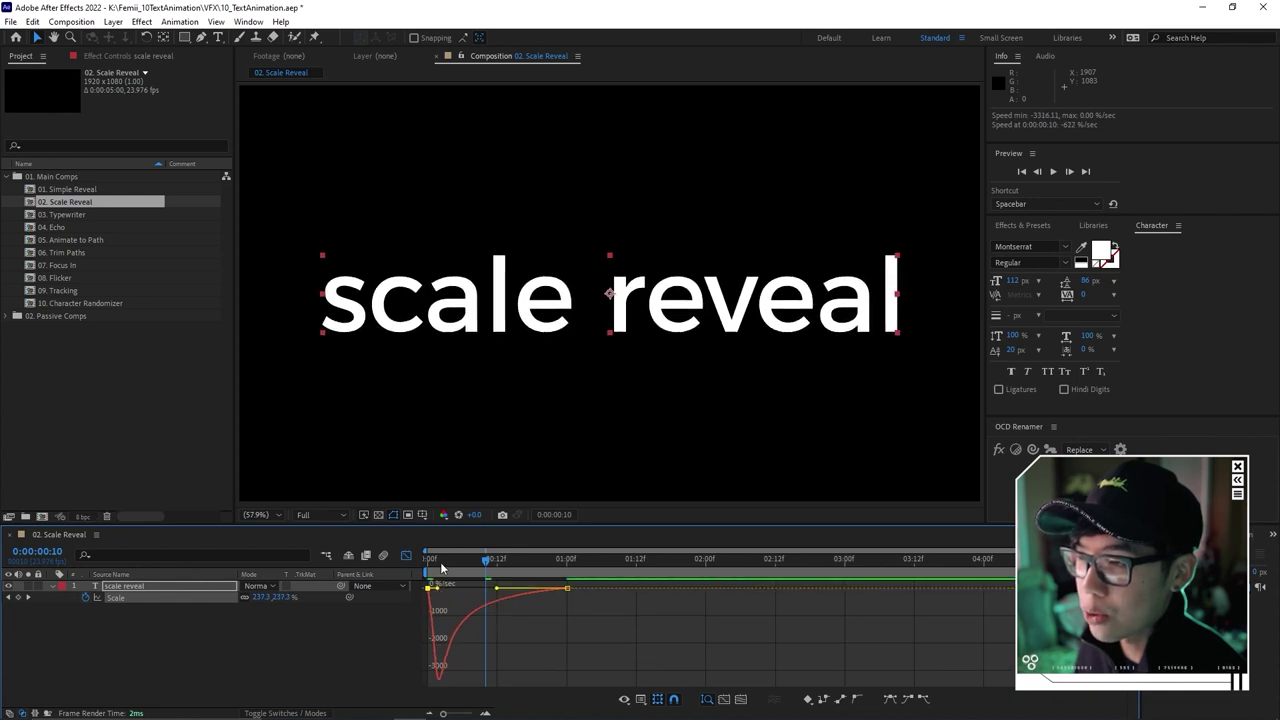
# Play back the scale reveal and move the final Scale keyframe earlier to about frame 17
pyautogui.press('space')
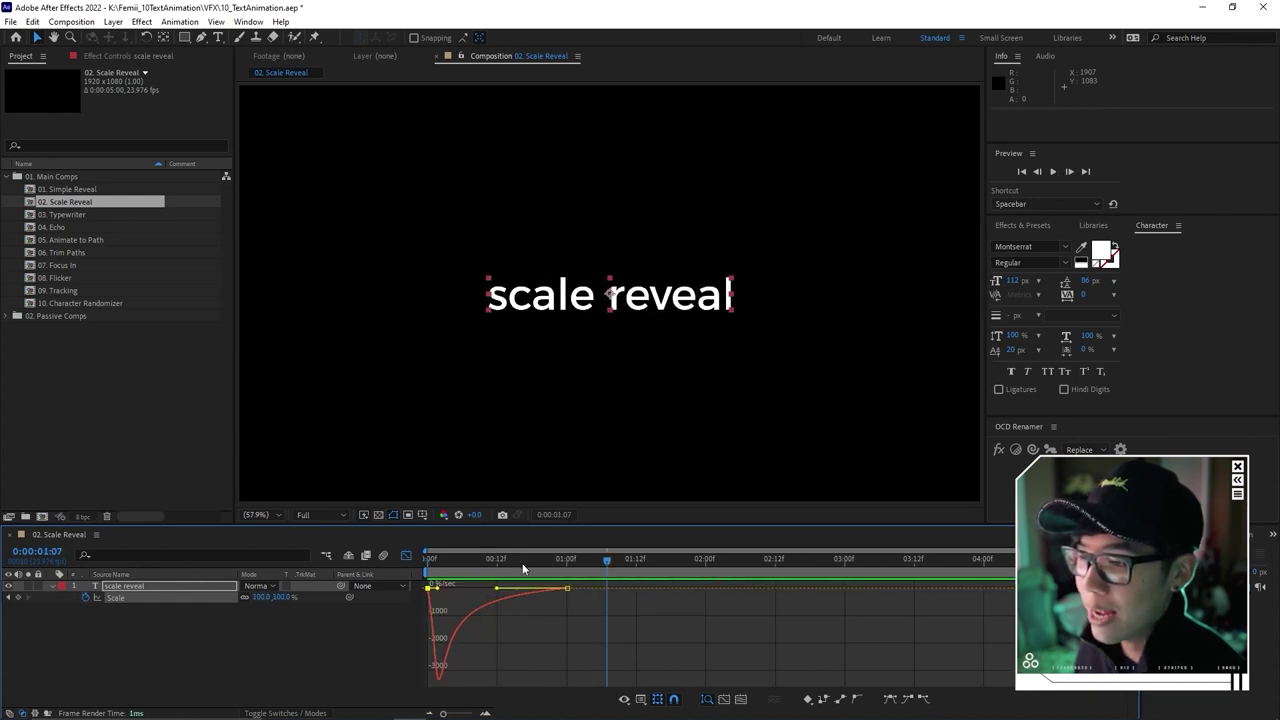
pyautogui.click(405, 555)
pyautogui.moveTo(566, 596); pyautogui.dragTo(525, 597)
pyautogui.press('Home')
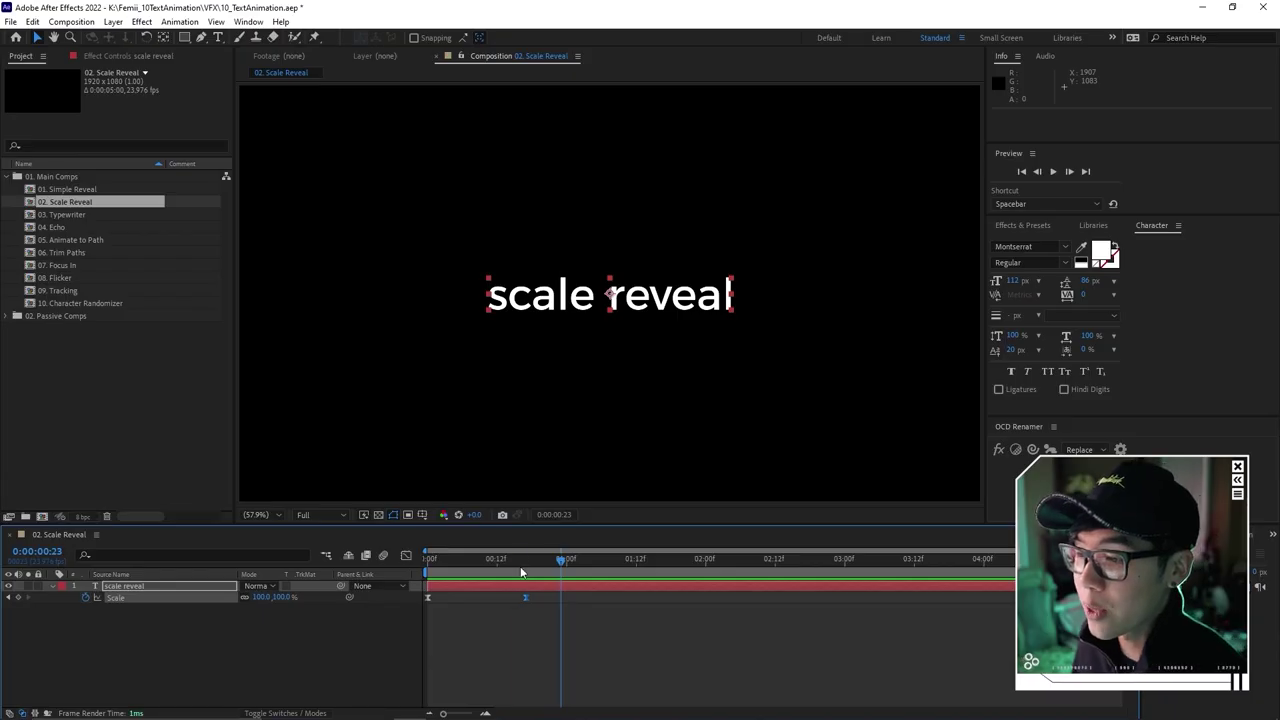
# Add an intermediate 116.6% Scale keyframe at frame 13, shift it to about frame 10, and play back the reveal
pyautogui.moveTo(521, 570); pyautogui.dragTo(498, 567)
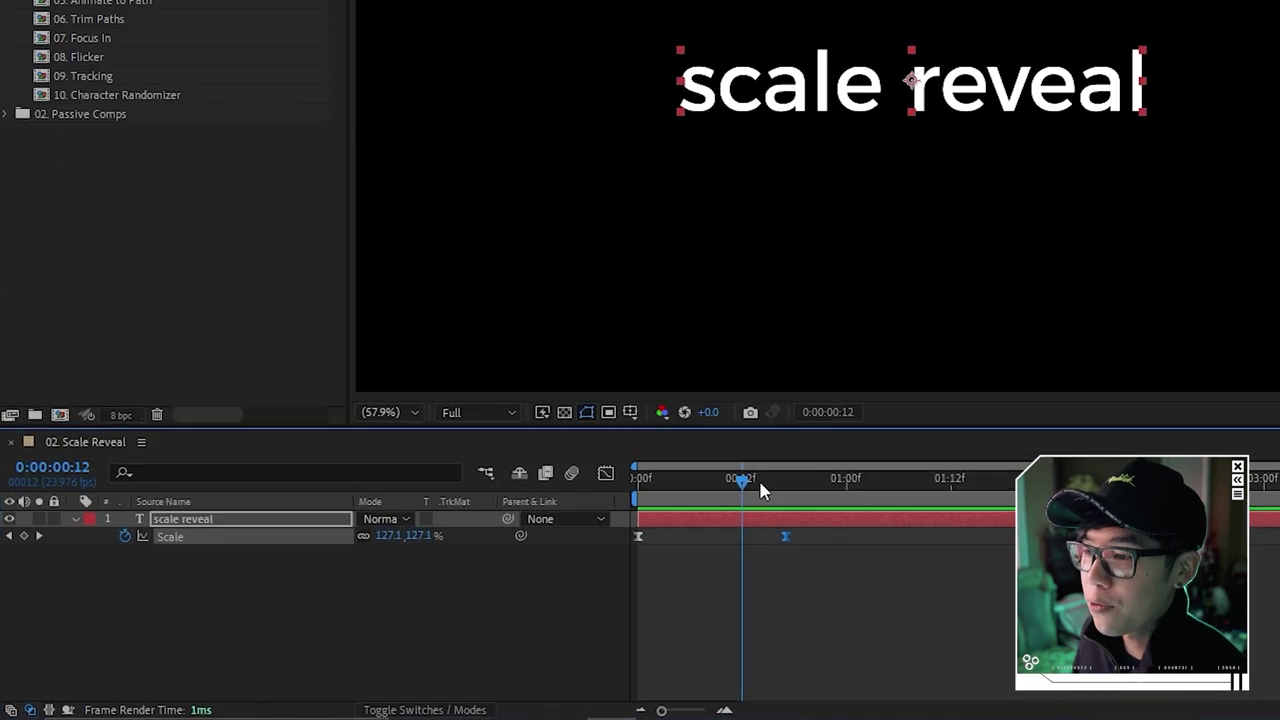
pyautogui.moveTo(511, 566); pyautogui.dragTo(522, 566)
pyautogui.moveTo(782, 490); pyautogui.dragTo(759, 492)
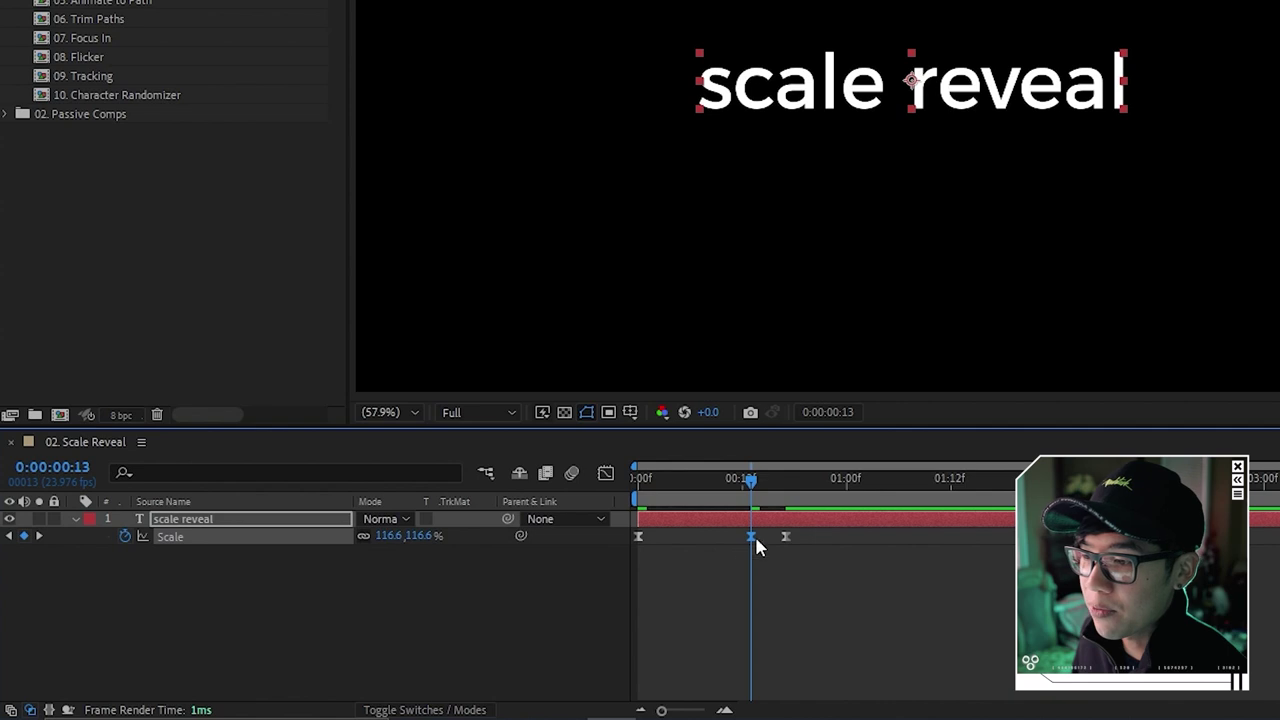
pyautogui.moveTo(754, 545); pyautogui.dragTo(724, 537)
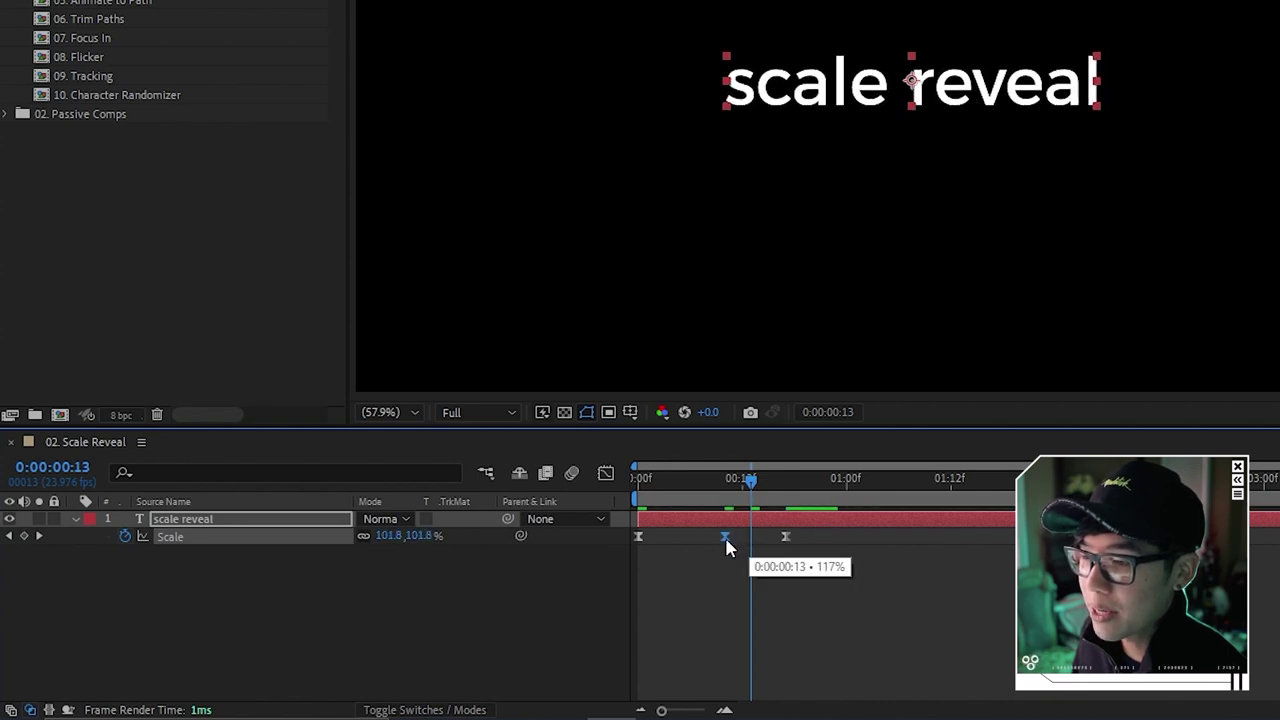
pyautogui.press('space')
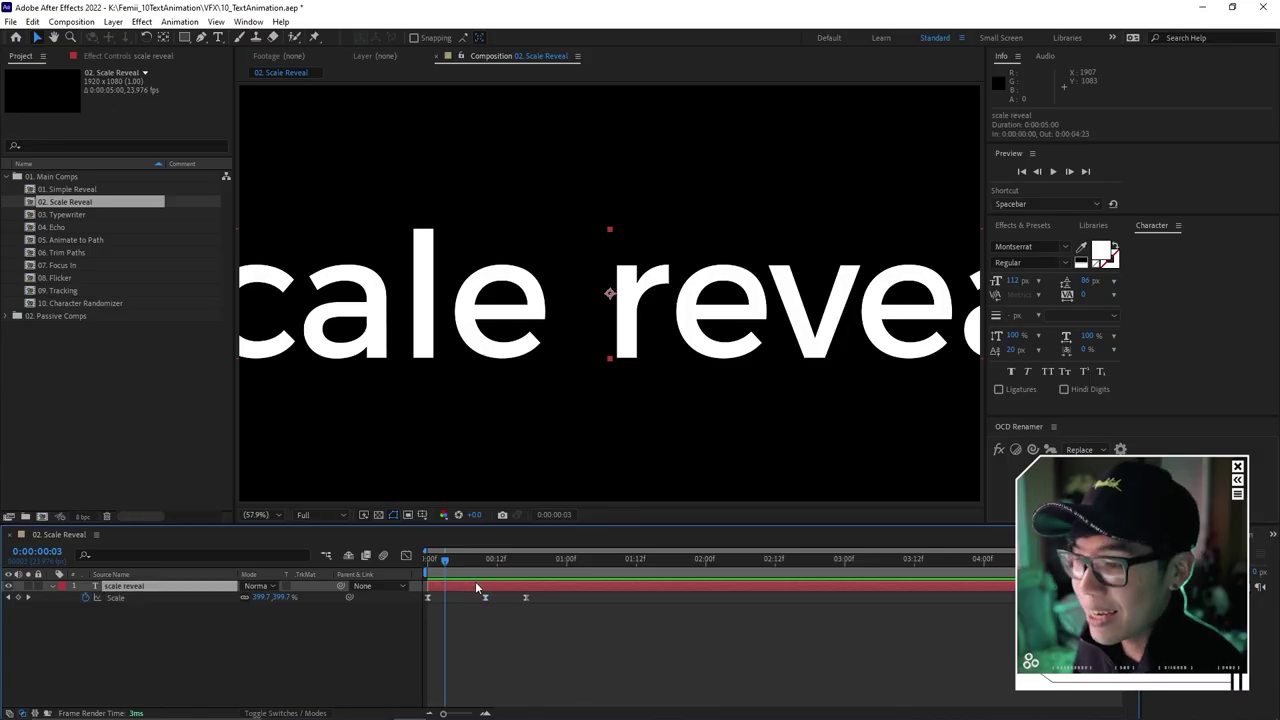
# Keyframe the "scale reveal" text's Opacity at 0% on the first frame and 100% at frame 3, and play it back
pyautogui.press('t')
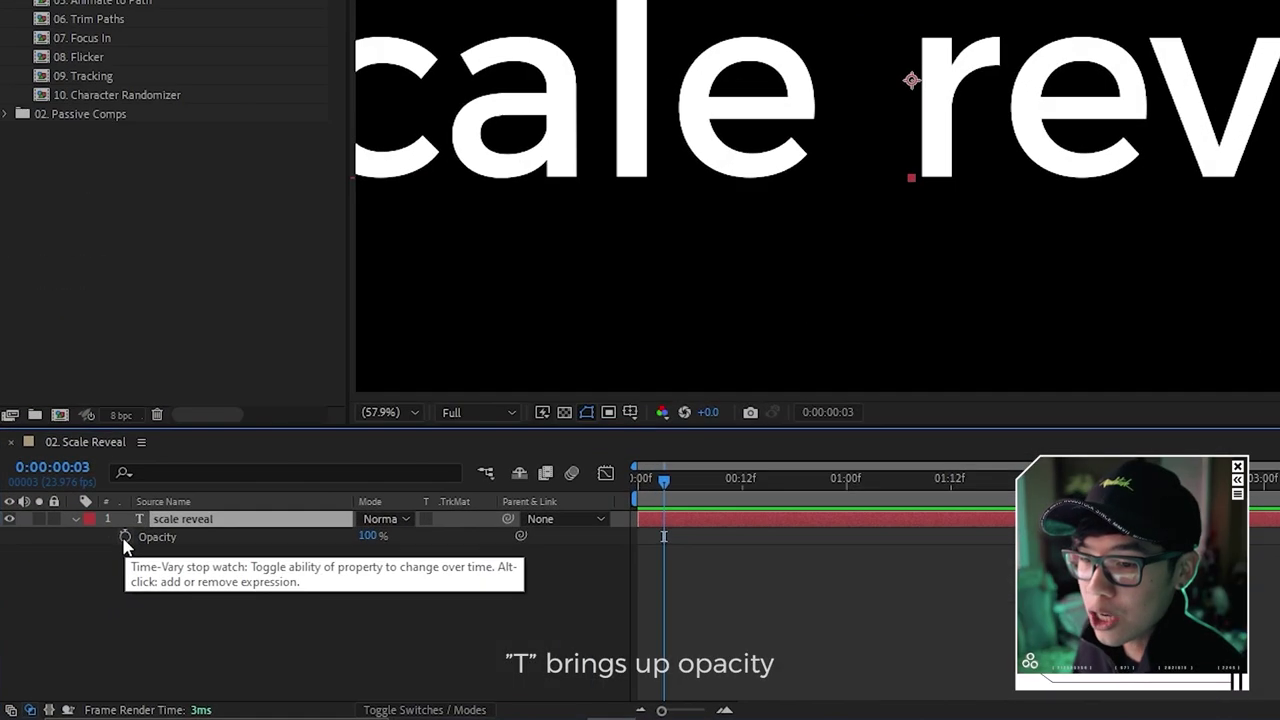
pyautogui.click(85, 597)
pyautogui.moveTo(665, 500); pyautogui.dragTo(612, 490)
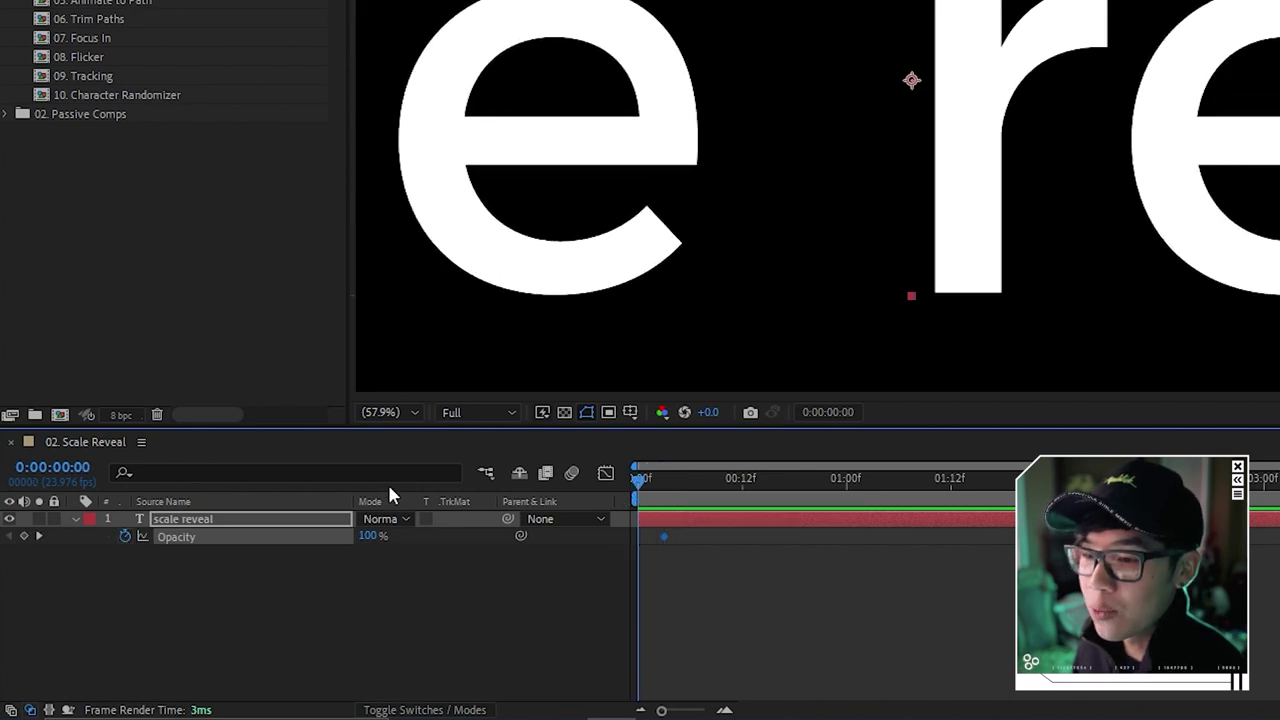
pyautogui.moveTo(368, 540); pyautogui.dragTo(244, 545)
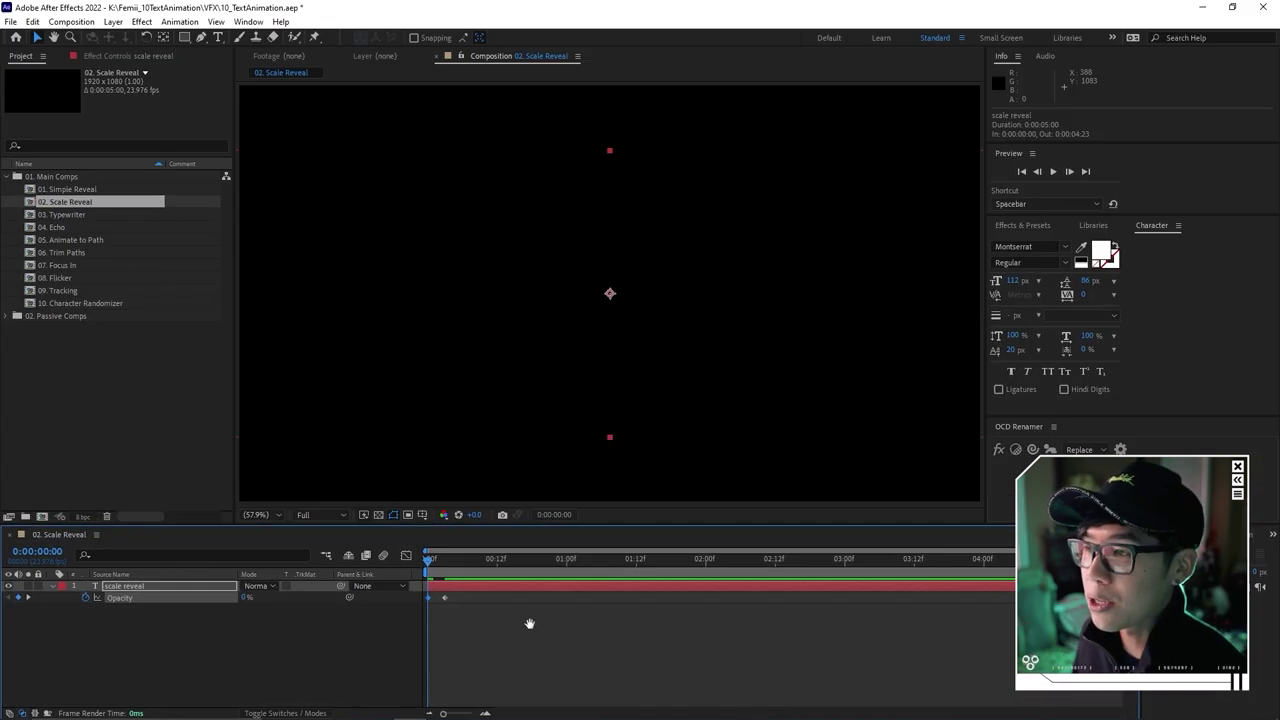
pyautogui.press('space')
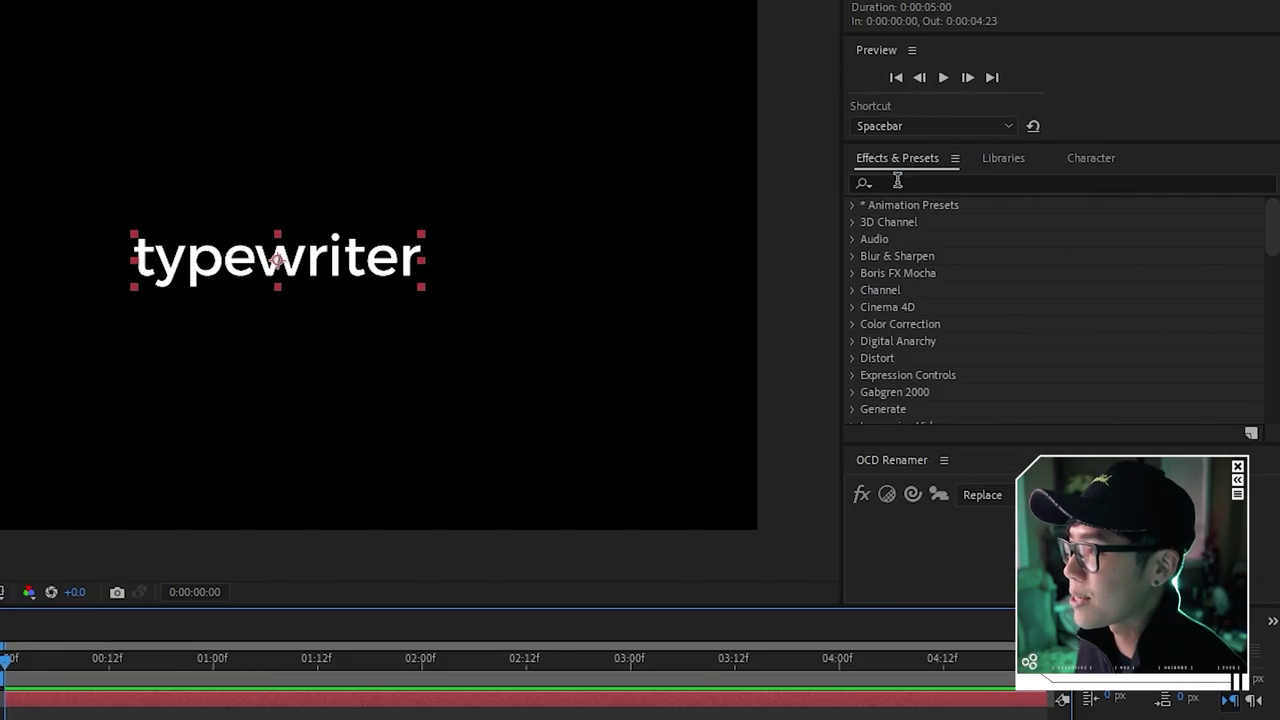
# Search the effects and presets for "type", apply the Typewriter preset to the "typewriter" text, and play it back
pyautogui.click(897, 180)
pyautogui.write('type')
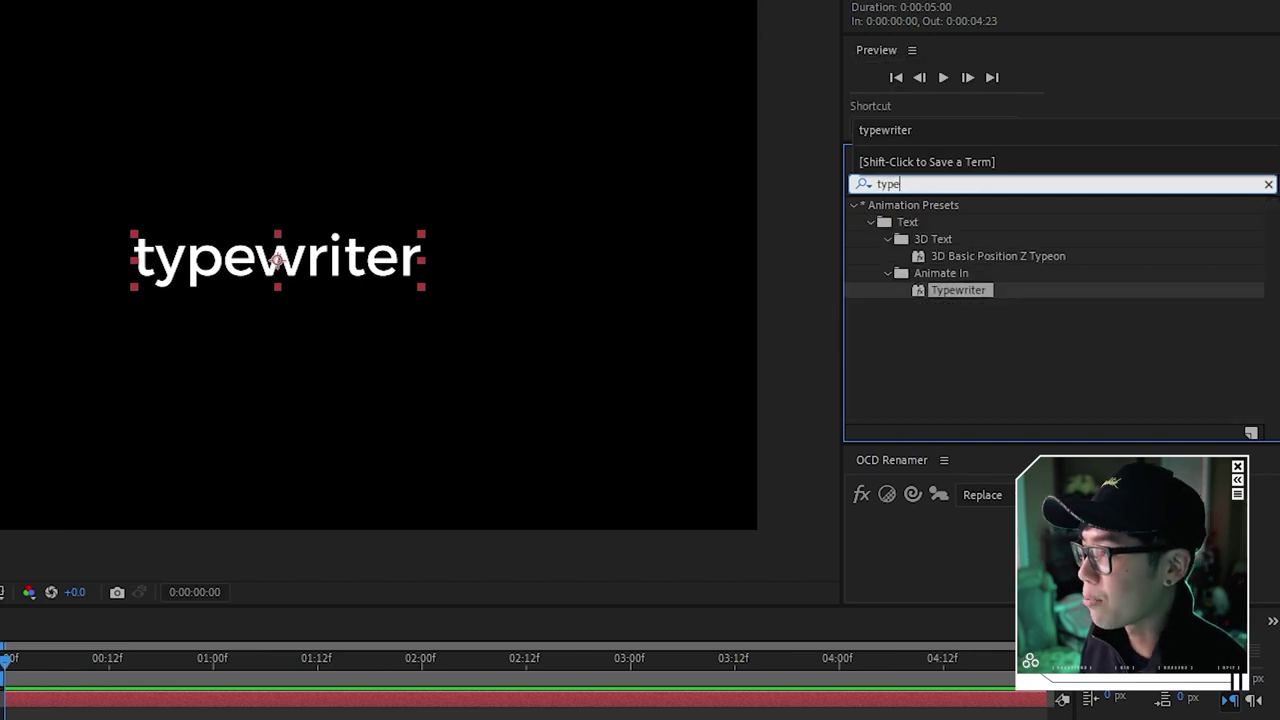
pyautogui.moveTo(975, 297); pyautogui.dragTo(334, 257)
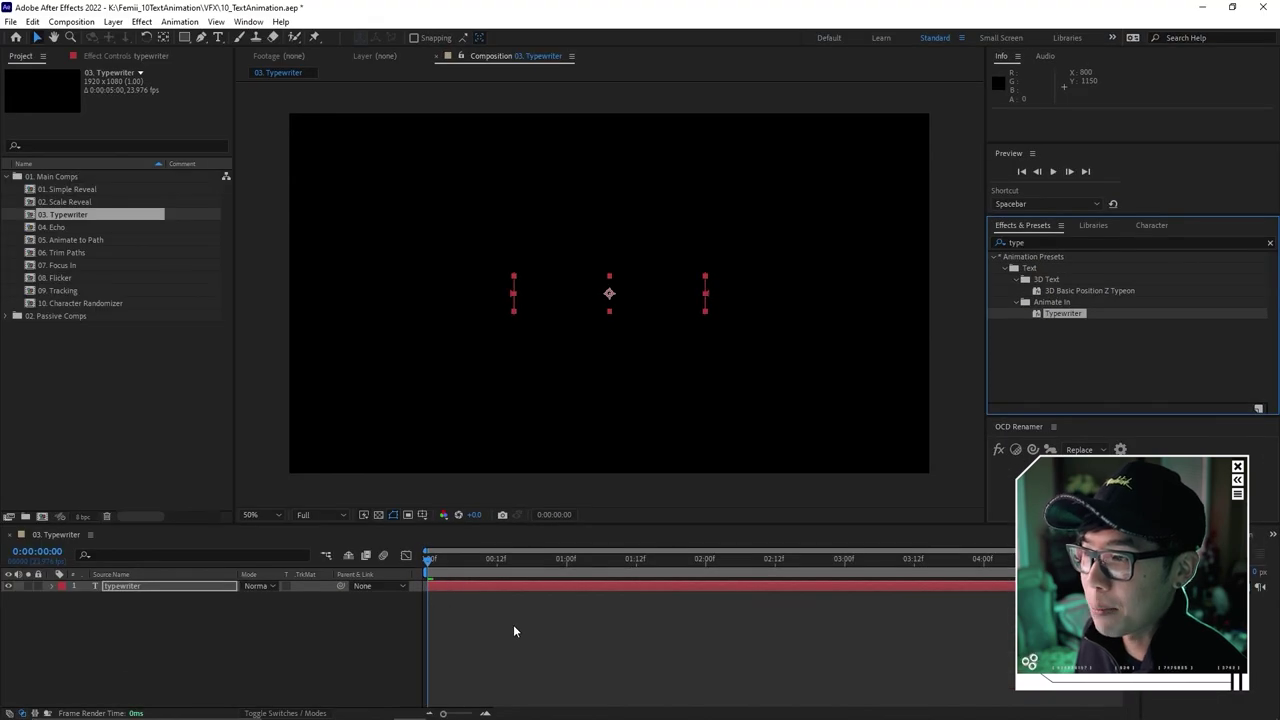
pyautogui.press('space')
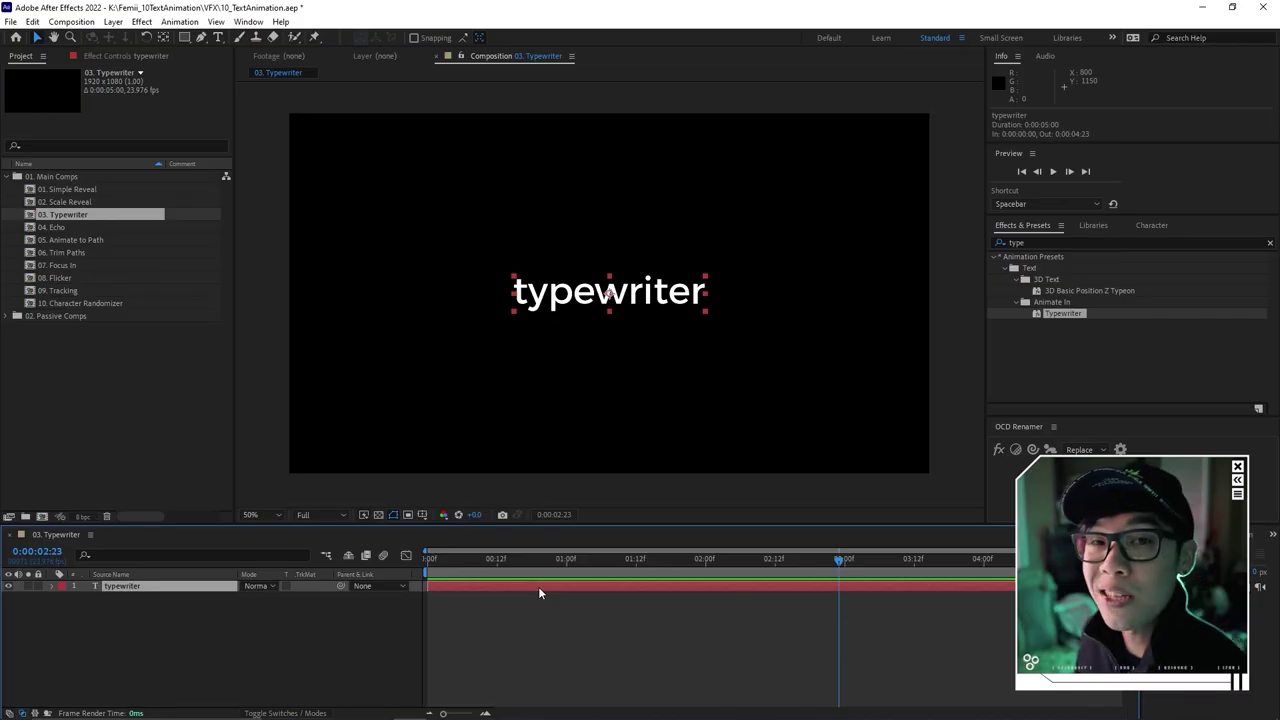
# Reveal the "typewriter" layer's keyframes and move the final Range Selector Start keyframe earlier to about frame 18, previewing the faster typing
pyautogui.press('u')
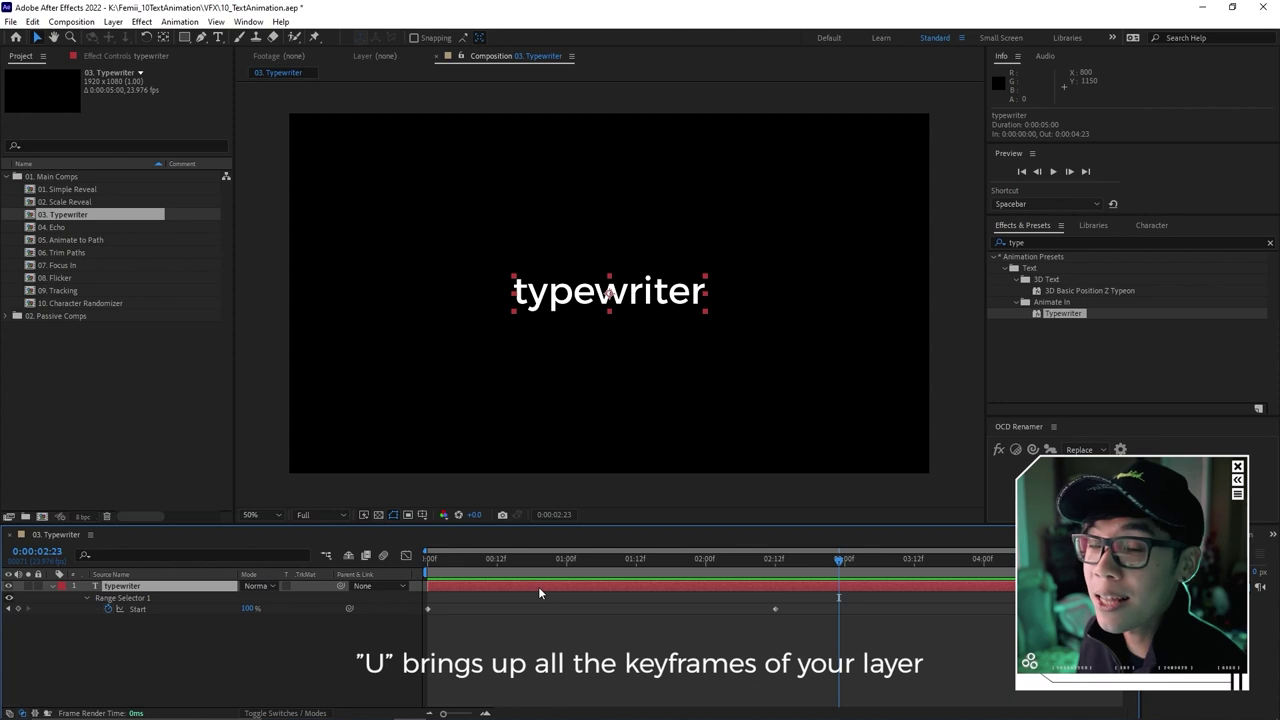
pyautogui.click(776, 609)
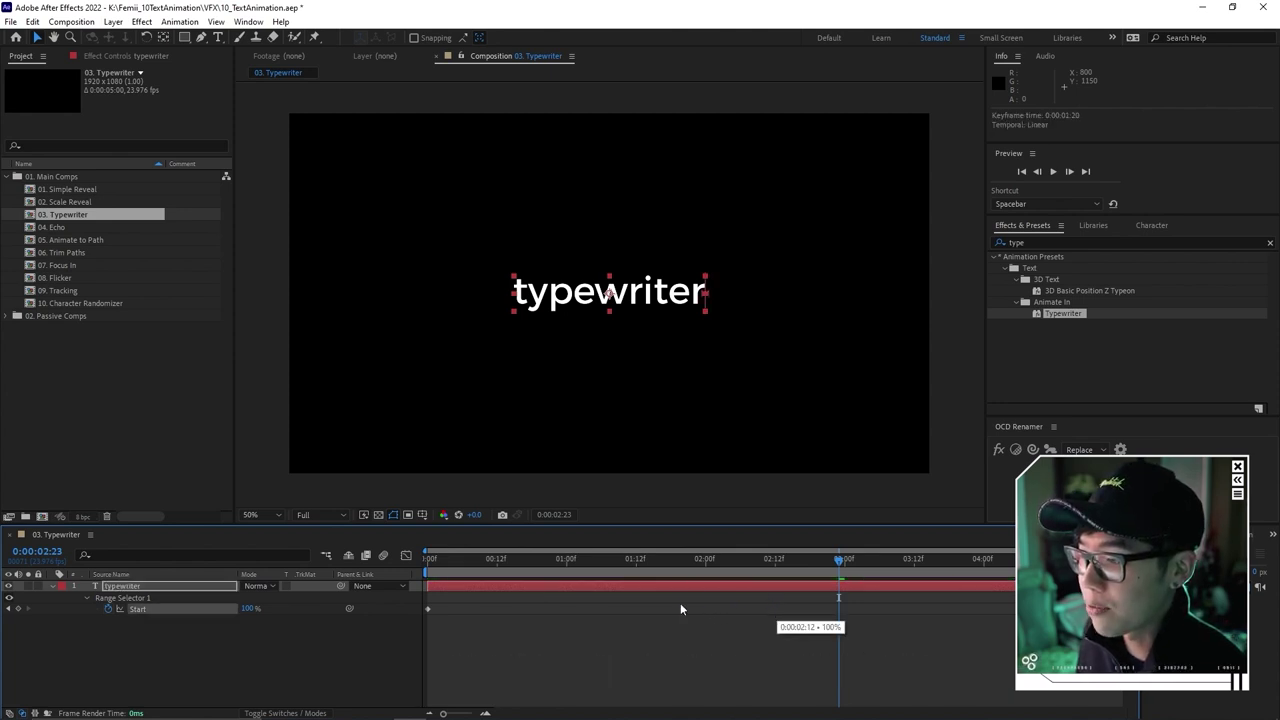
pyautogui.moveTo(653, 608); pyautogui.dragTo(653, 608)
pyautogui.moveTo(612, 560); pyautogui.dragTo(594, 569)
pyautogui.moveTo(421, 566); pyautogui.dragTo(413, 573)
pyautogui.press('space')
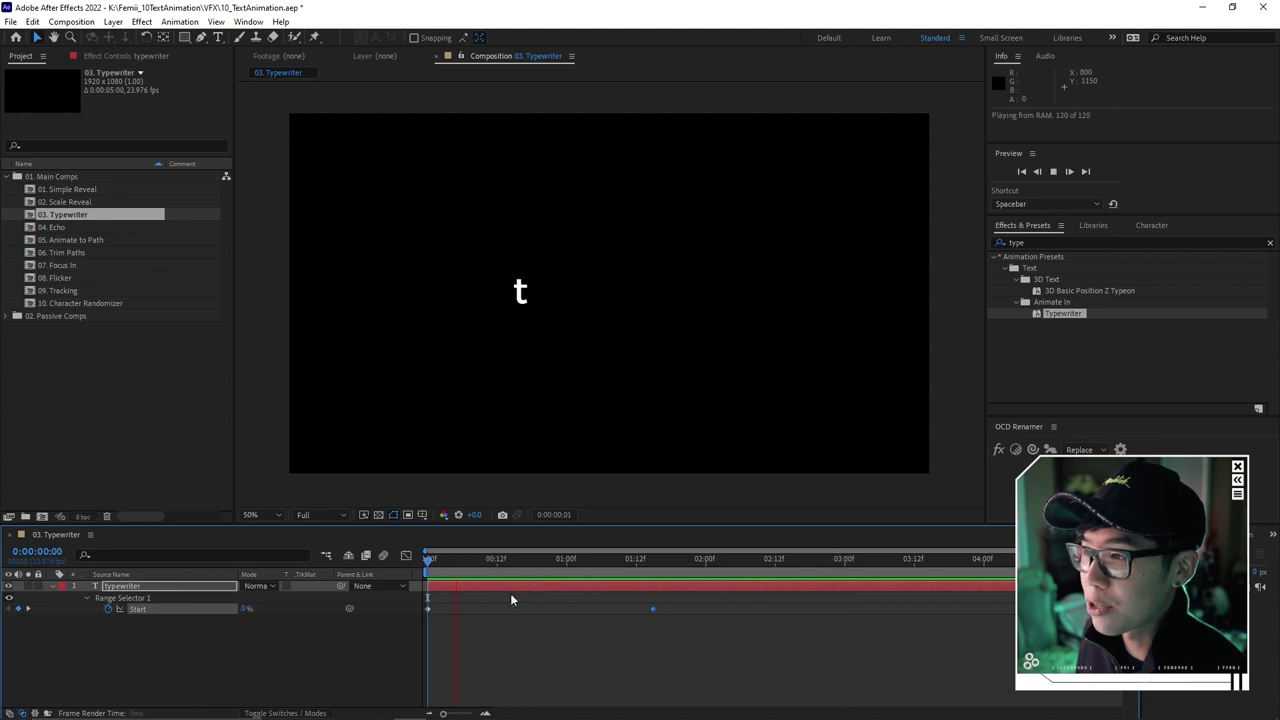
pyautogui.moveTo(653, 608); pyautogui.dragTo(531, 608)
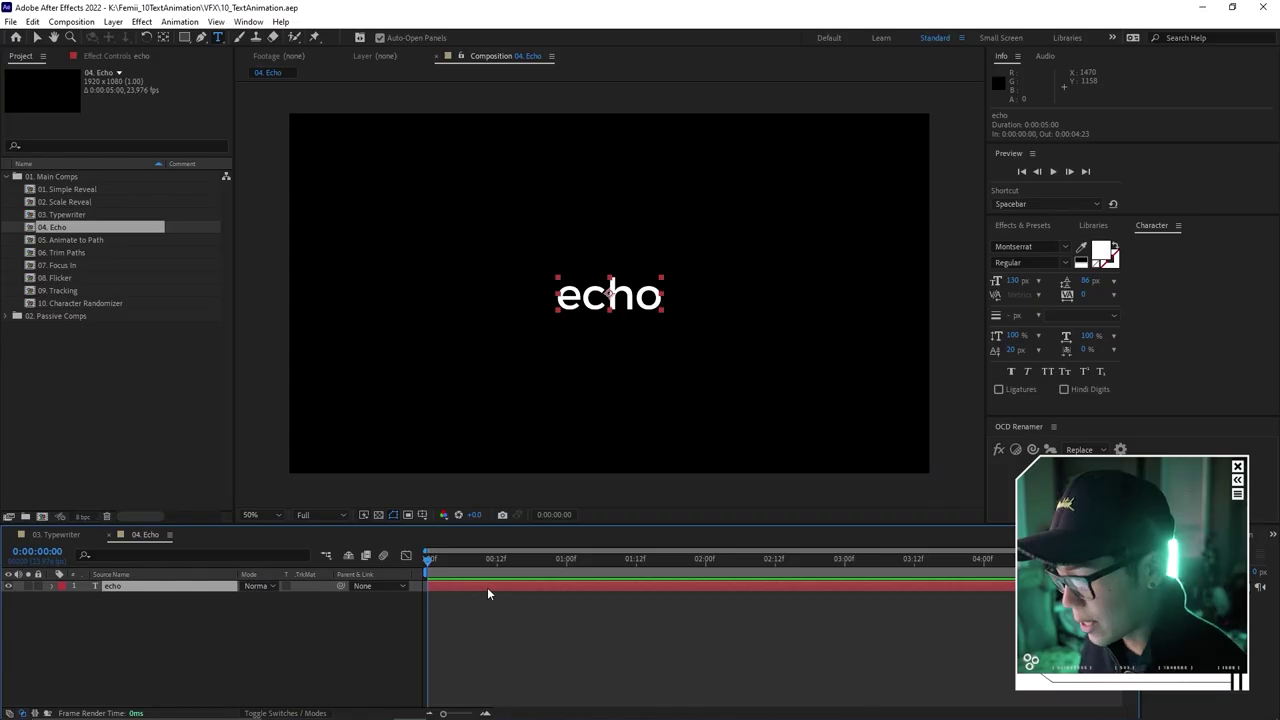
# Keyframe the "echo" text's Position at 960, 598 on the first frame and 960, 492 at 1 second
pyautogui.press('p')
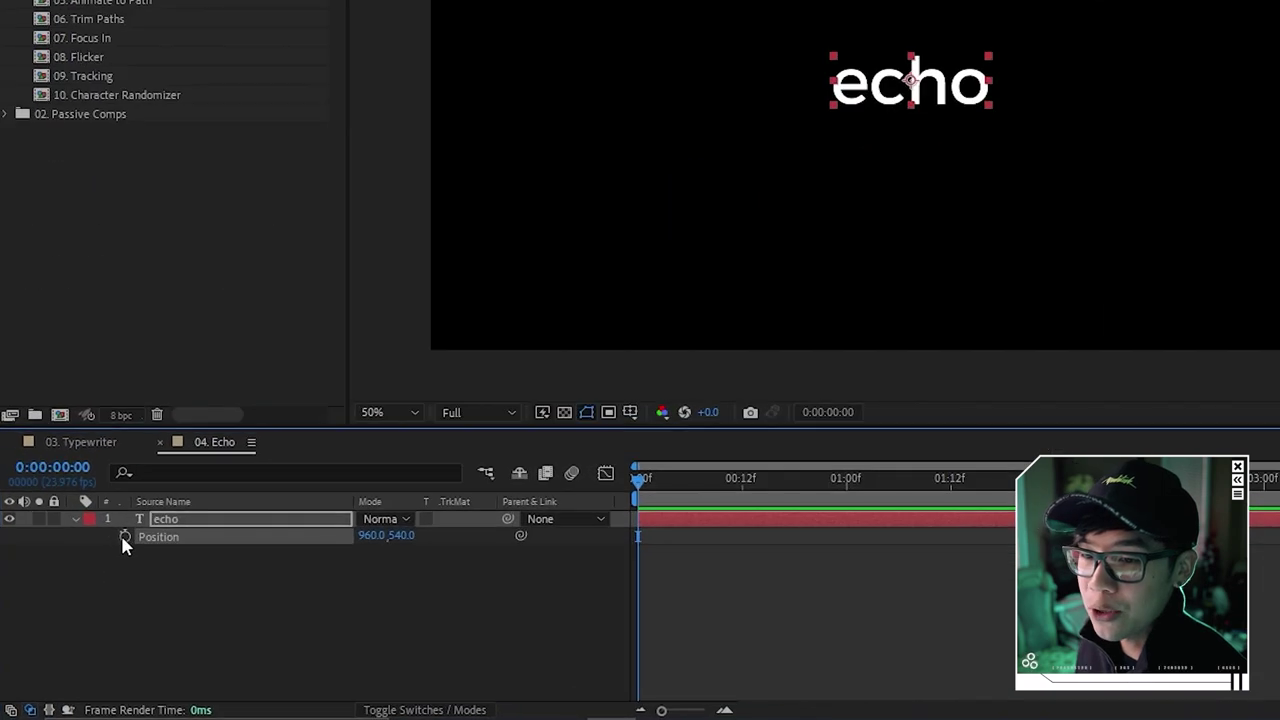
pyautogui.click(85, 597)
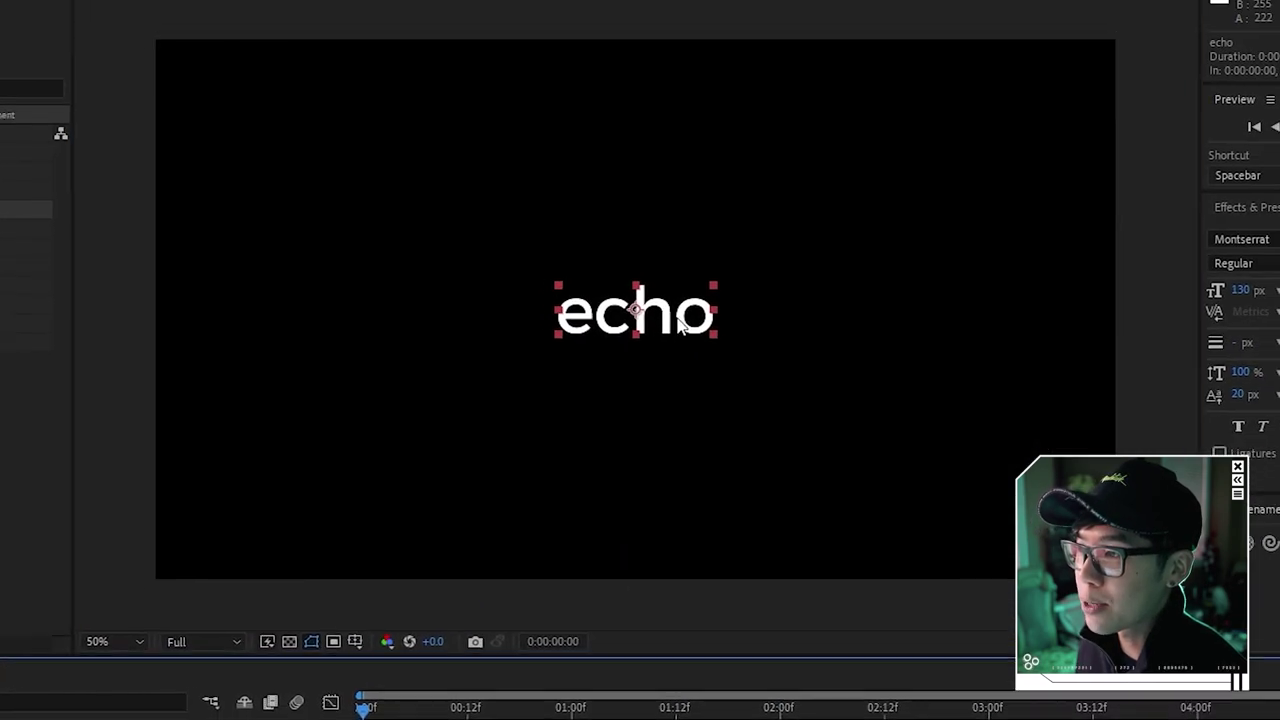
pyautogui.moveTo(953, 91); pyautogui.dragTo(953, 119)
pyautogui.moveTo(663, 365); pyautogui.dragTo(663, 366)
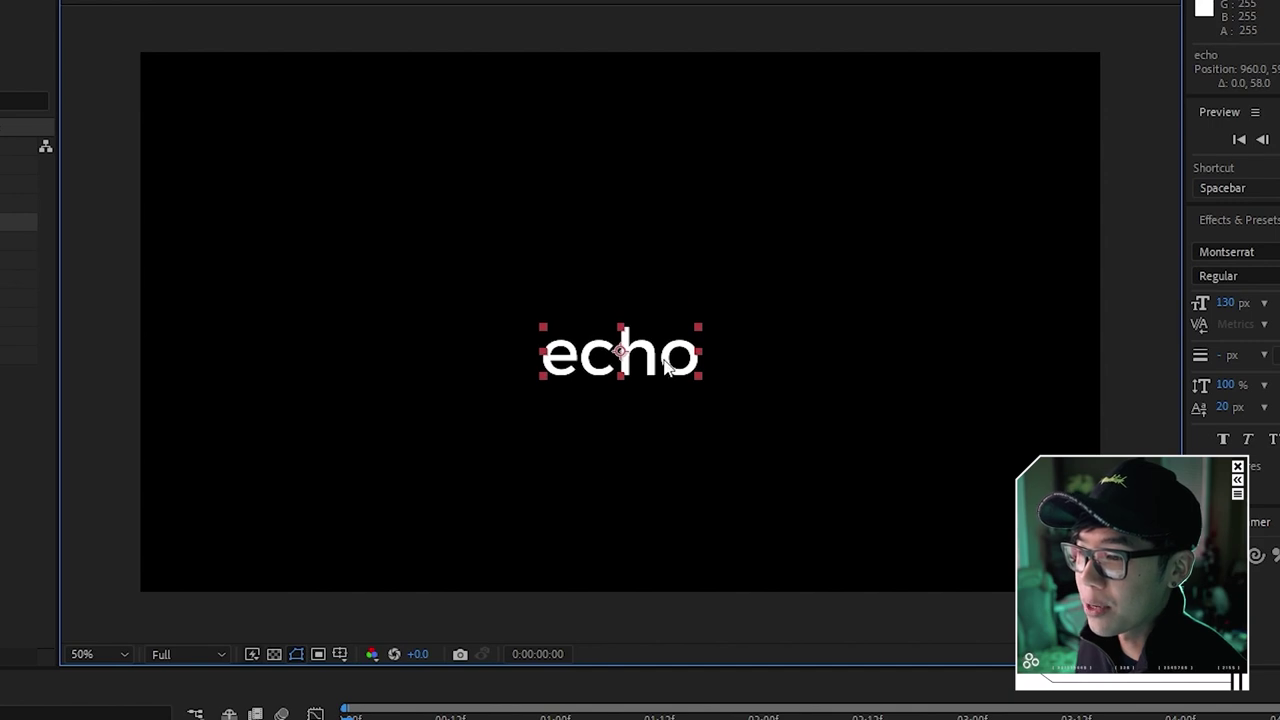
pyautogui.moveTo(345, 716); pyautogui.dragTo(582, 719)
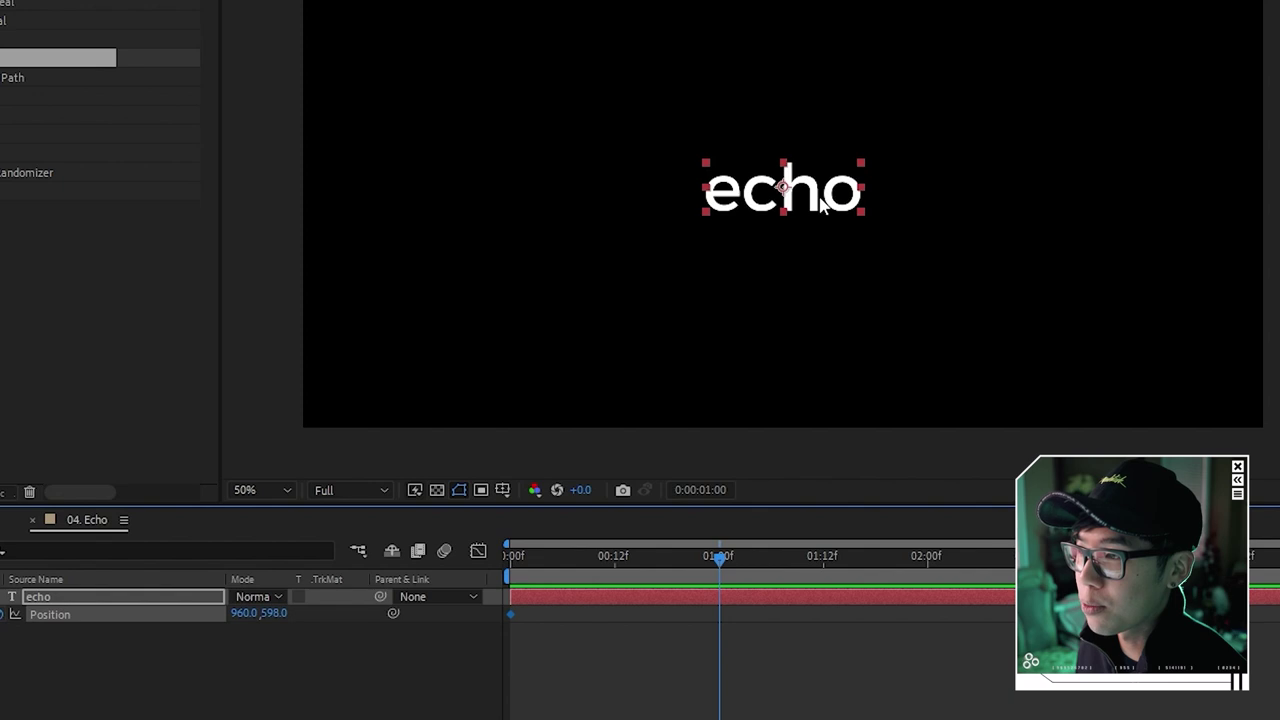
pyautogui.moveTo(820, 205); pyautogui.dragTo(820, 145)
# Copy both Position keyframes of the "echo" text, paste them at 2 seconds, and scrub through the repeated movement
pyautogui.moveTo(754, 646); pyautogui.dragTo(505, 617)
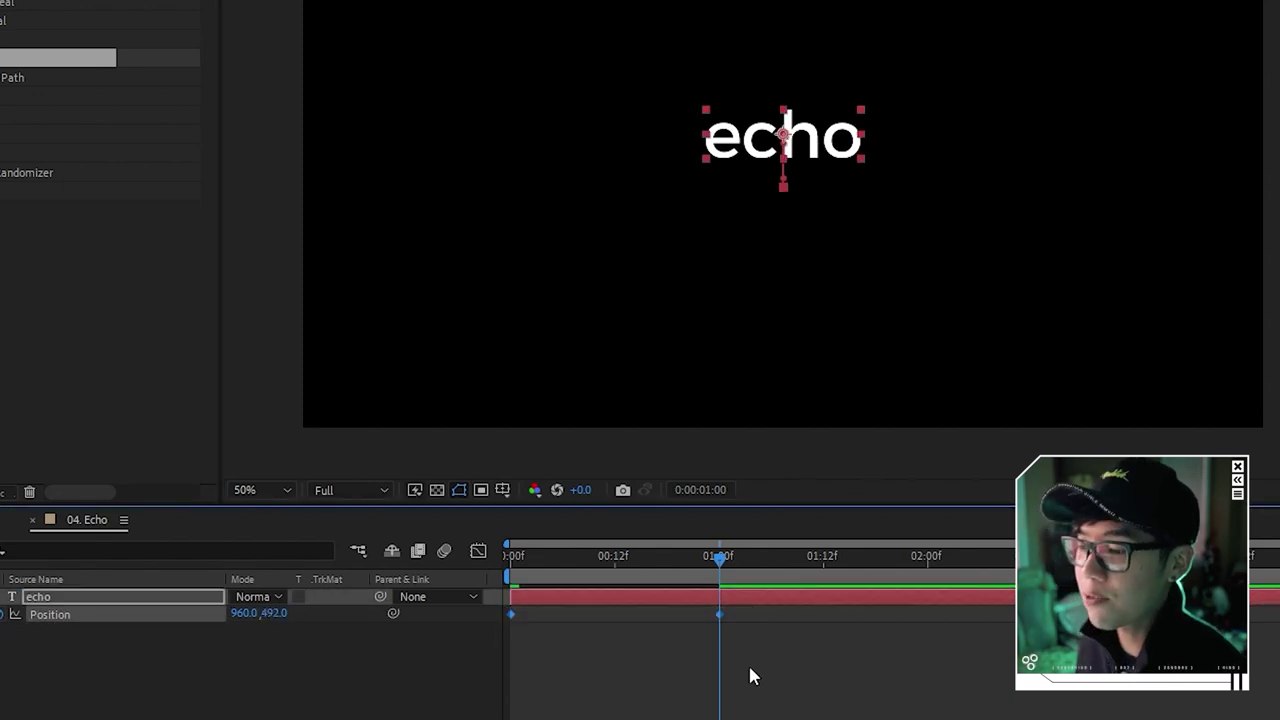
pyautogui.moveTo(749, 569); pyautogui.dragTo(948, 585)
pyautogui.moveTo(698, 585); pyautogui.dragTo(680, 587)
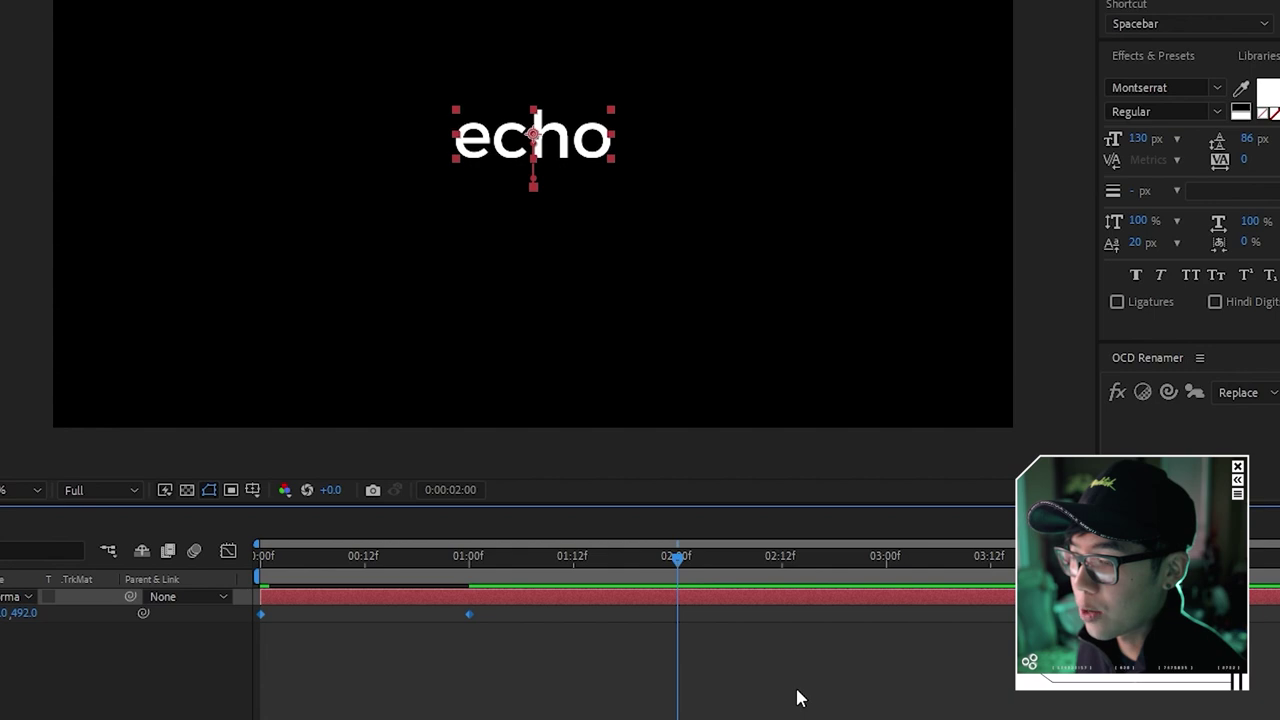
pyautogui.hotkey('ctrl', 'v')
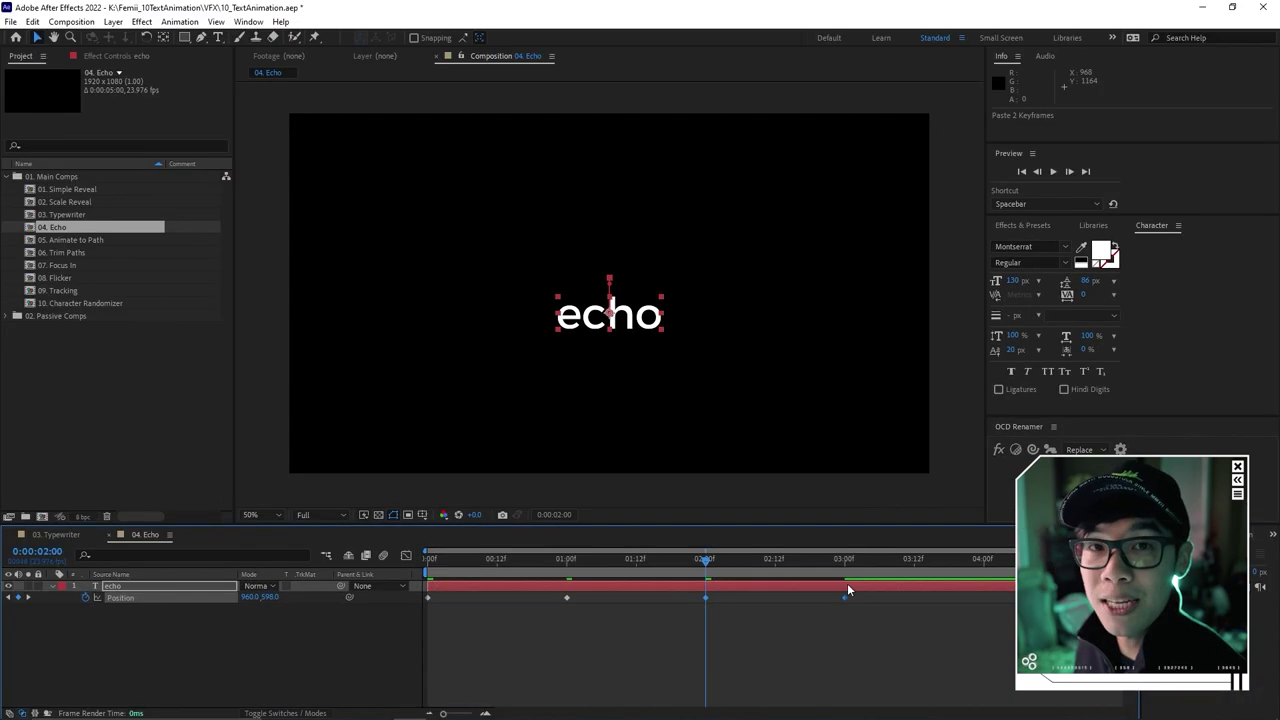
pyautogui.click(668, 674)
pyautogui.moveTo(548, 566); pyautogui.dragTo(839, 589)
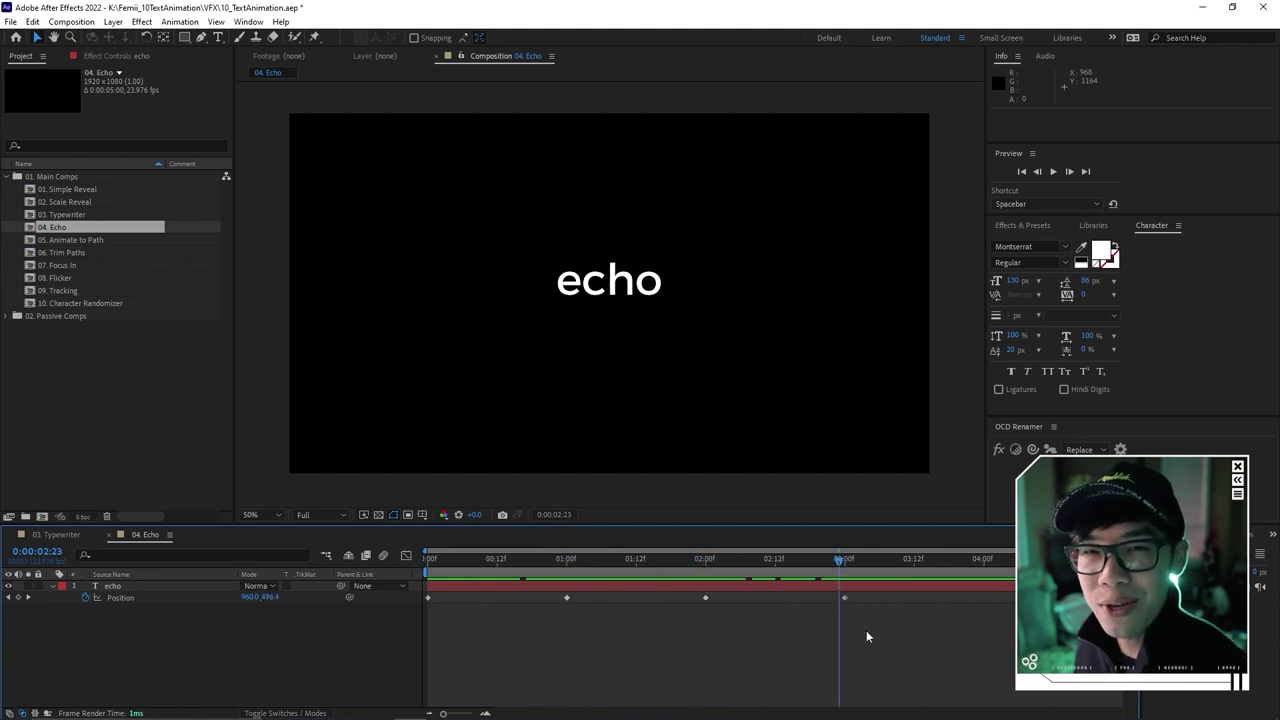
# Apply Easy Ease to all four Position keyframes of the "echo" text and play back the movement
pyautogui.moveTo(880, 634); pyautogui.dragTo(424, 594)
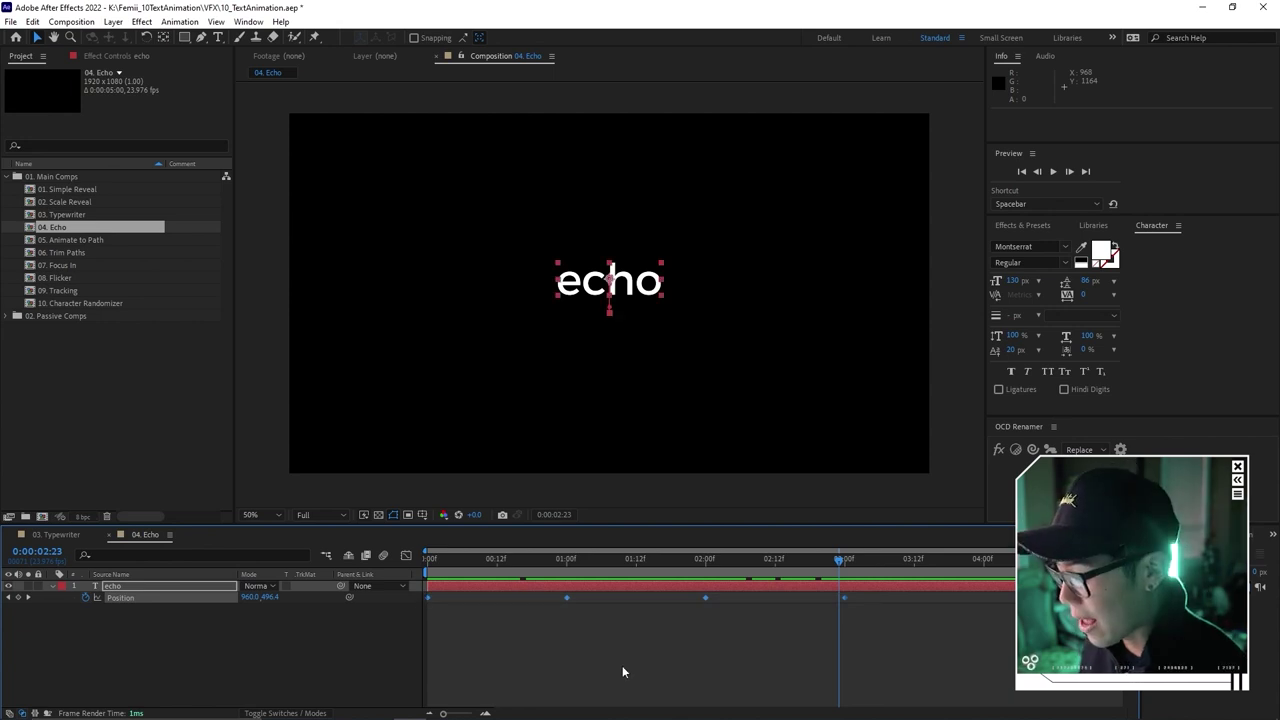
pyautogui.press('F9')
pyautogui.click(575, 642)
pyautogui.moveTo(520, 558); pyautogui.dragTo(428, 558)
pyautogui.press('space')
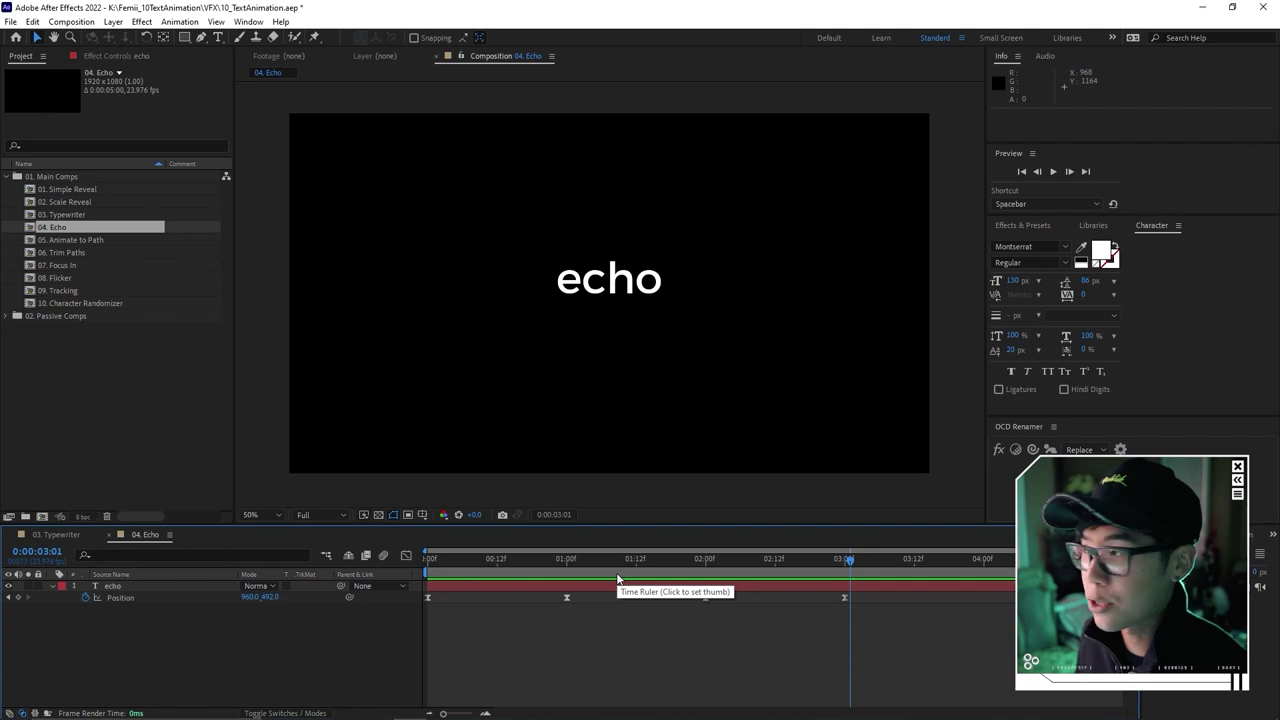
# Search the effects and presets for "echo" and apply the Echo effect to the "echo" text
pyautogui.click(1046, 226)
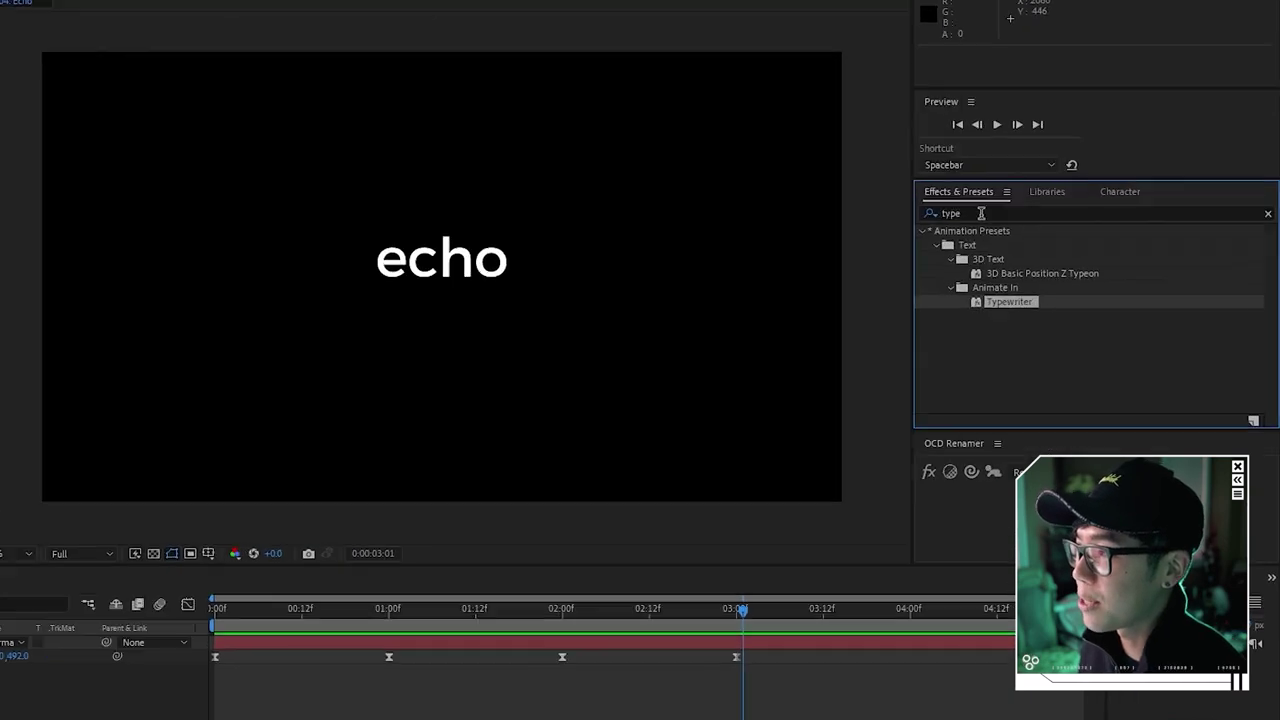
pyautogui.doubleClick(1042, 242)
pyautogui.write('echo')
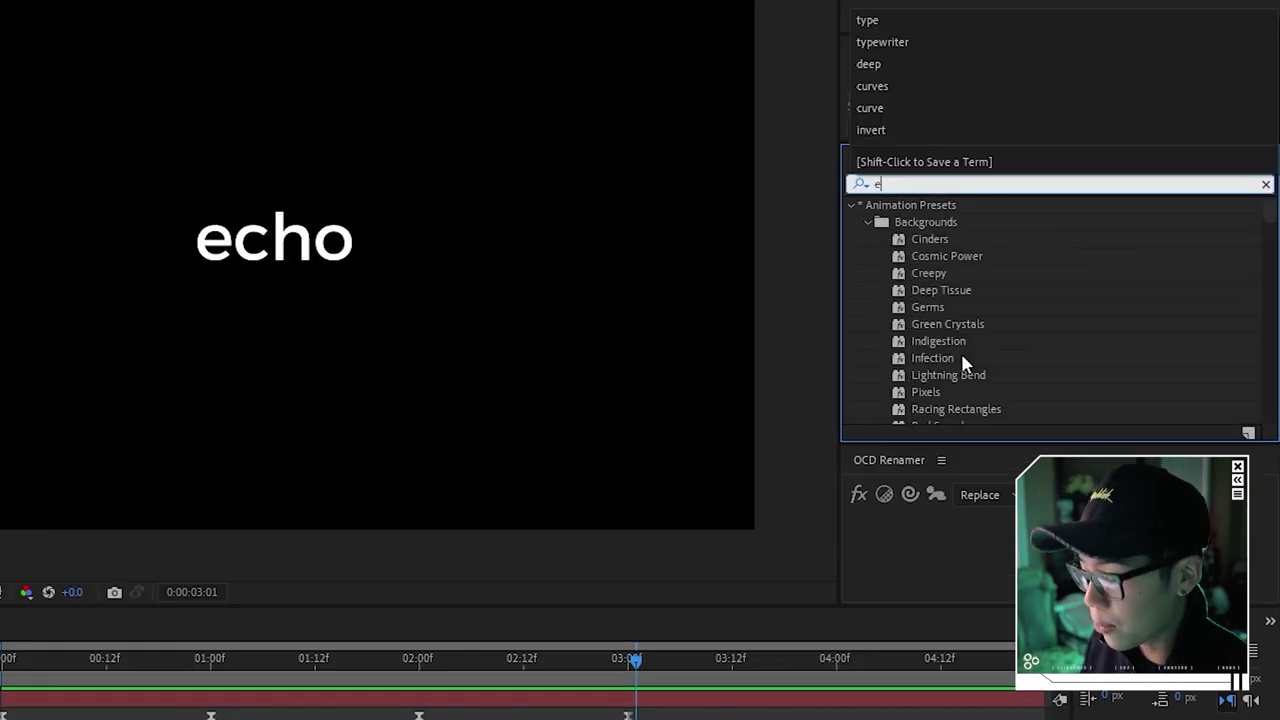
pyautogui.moveTo(903, 230); pyautogui.dragTo(300, 271)
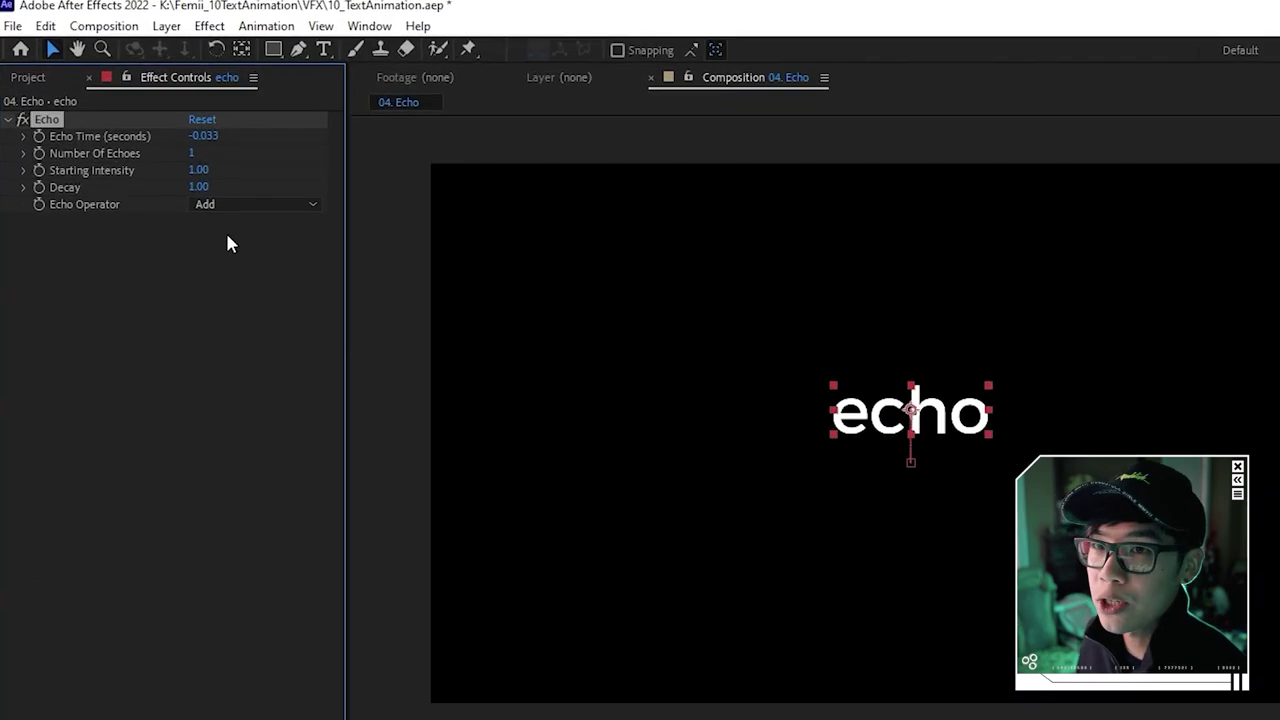
# Set the Echo effect's Number Of Echoes to 8 and Decay to 0.70, and play back the trail
pyautogui.click(194, 156)
pyautogui.write('4')
pyautogui.press('Return')
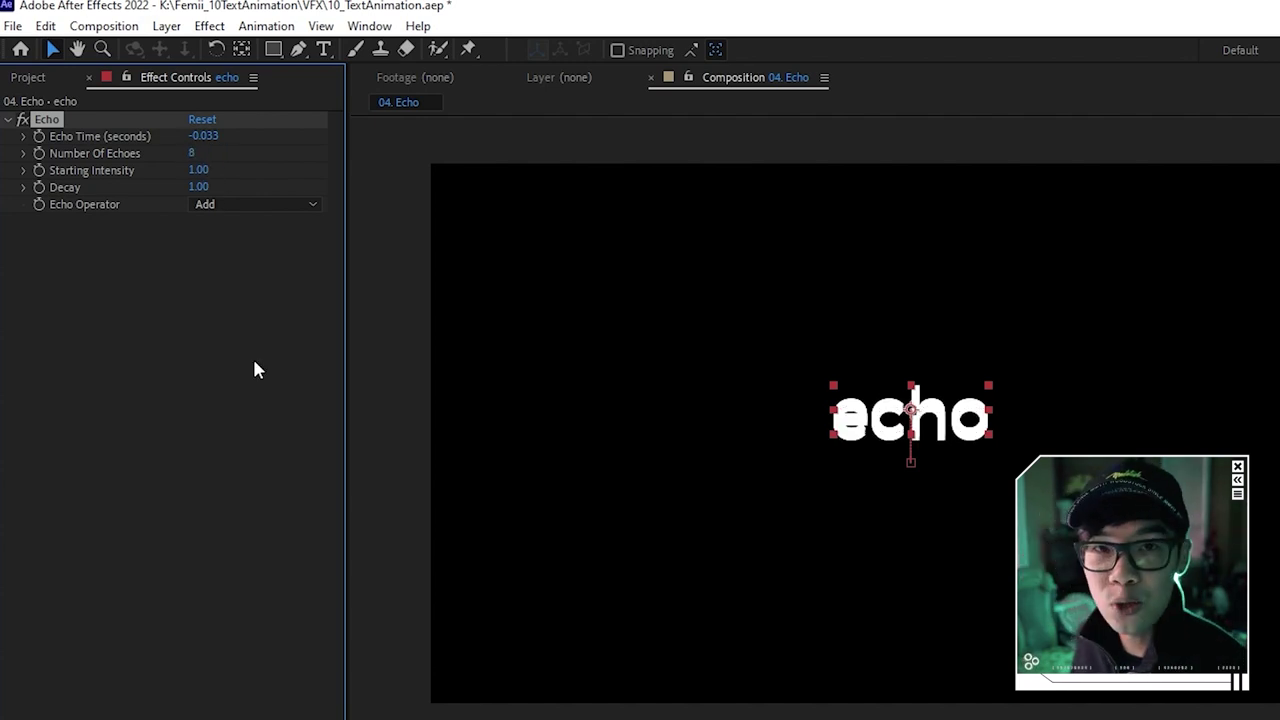
pyautogui.moveTo(200, 186); pyautogui.dragTo(170, 187)
pyautogui.press('F2')
pyautogui.press('space')
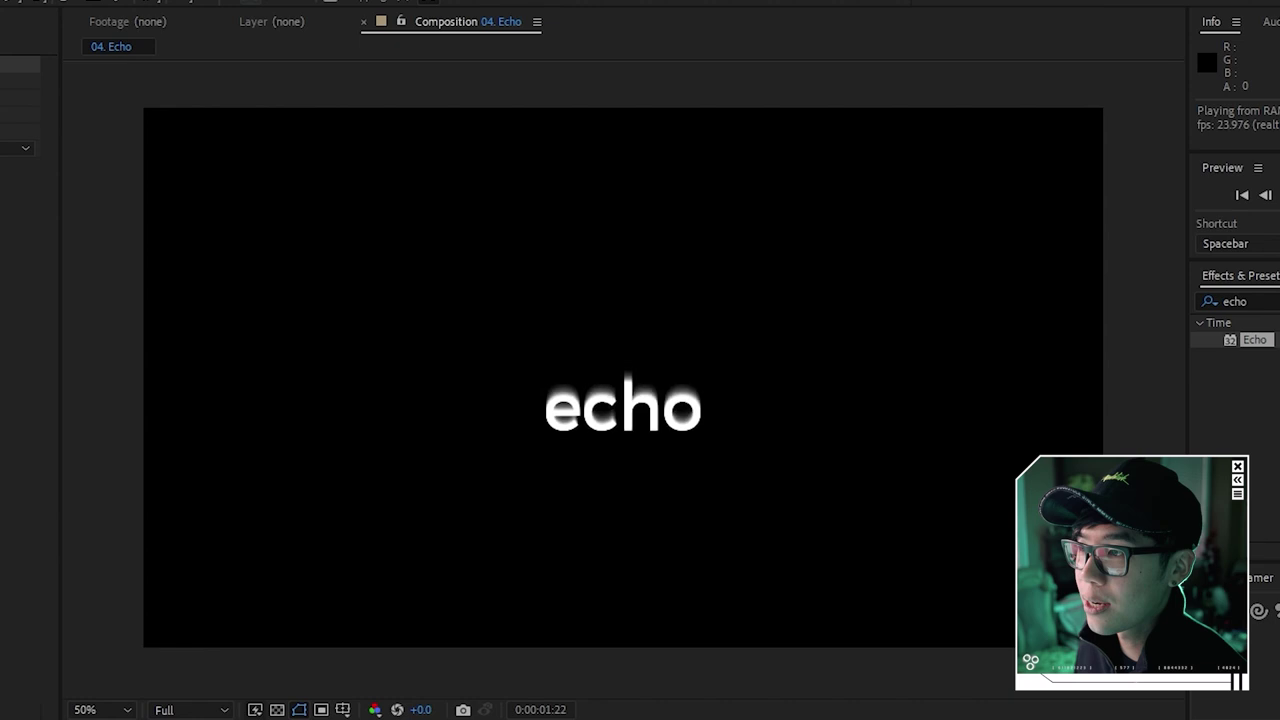
# Inspect the echo trail up close and set the Echo Time to -0.05 seconds
pyautogui.scroll(2, 644, 653)
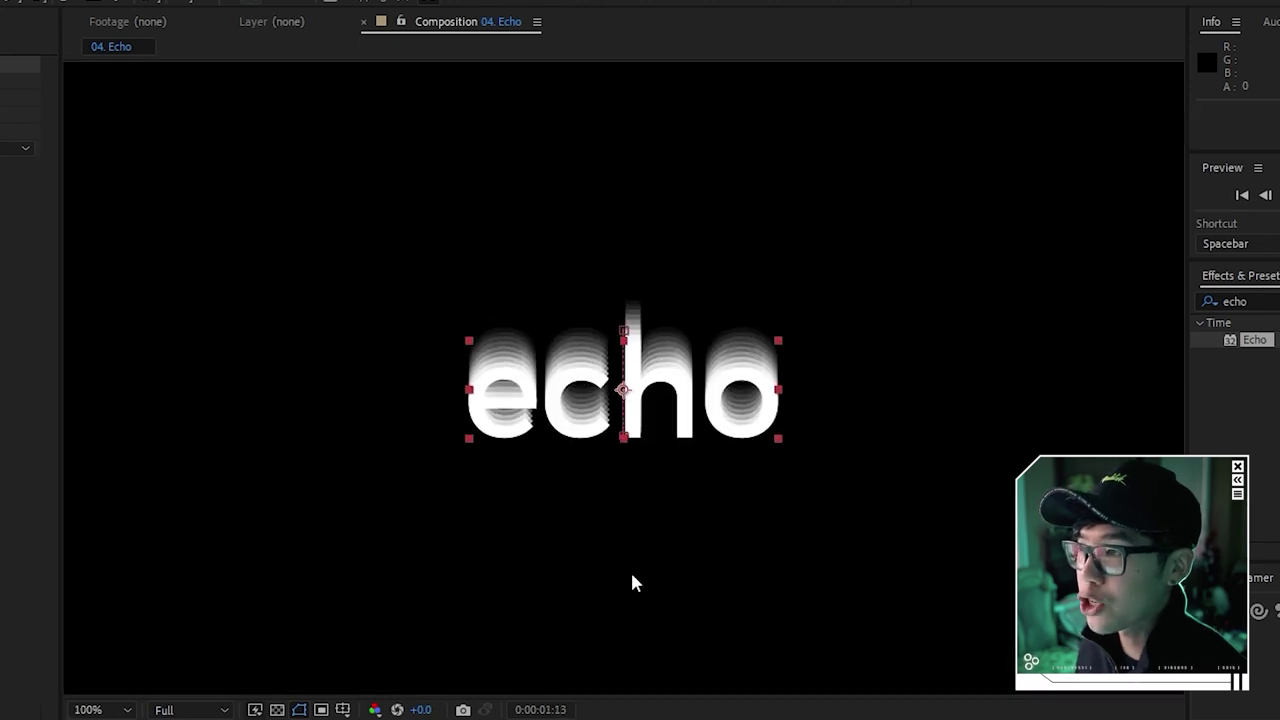
pyautogui.scroll(2, 671, 443)
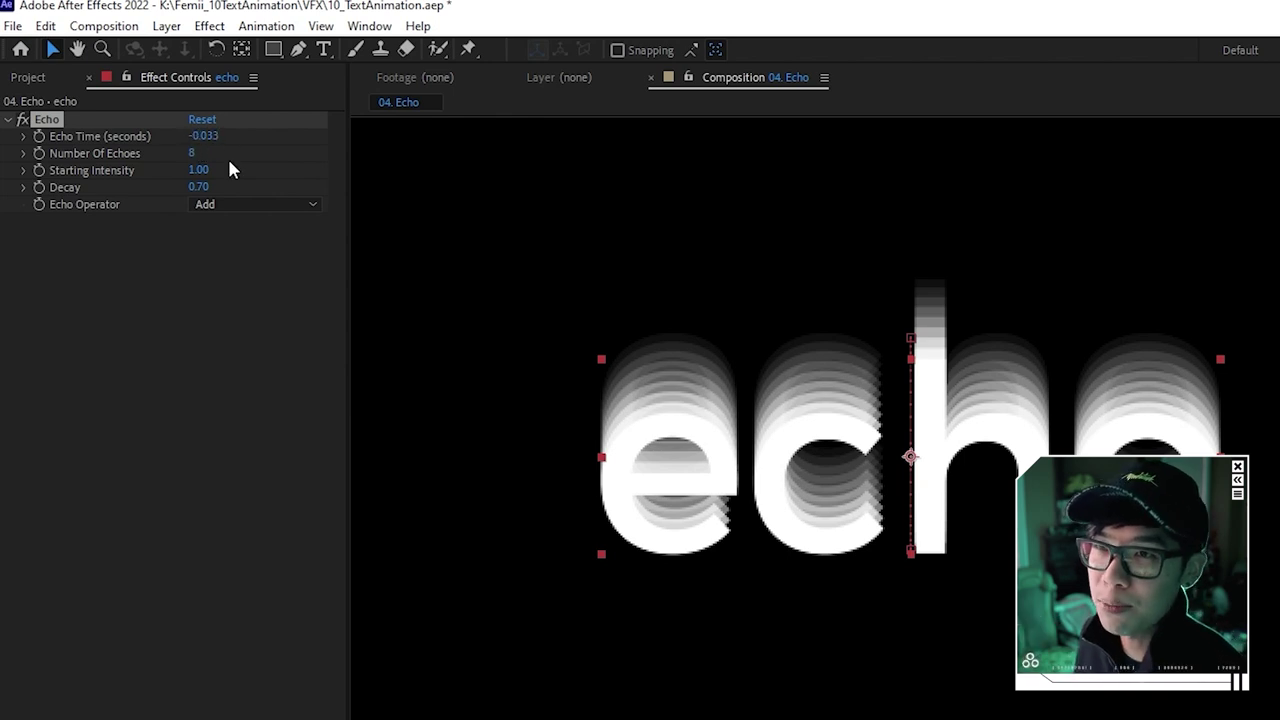
pyautogui.click(212, 140)
pyautogui.write('-0.05')
pyautogui.press('Return')
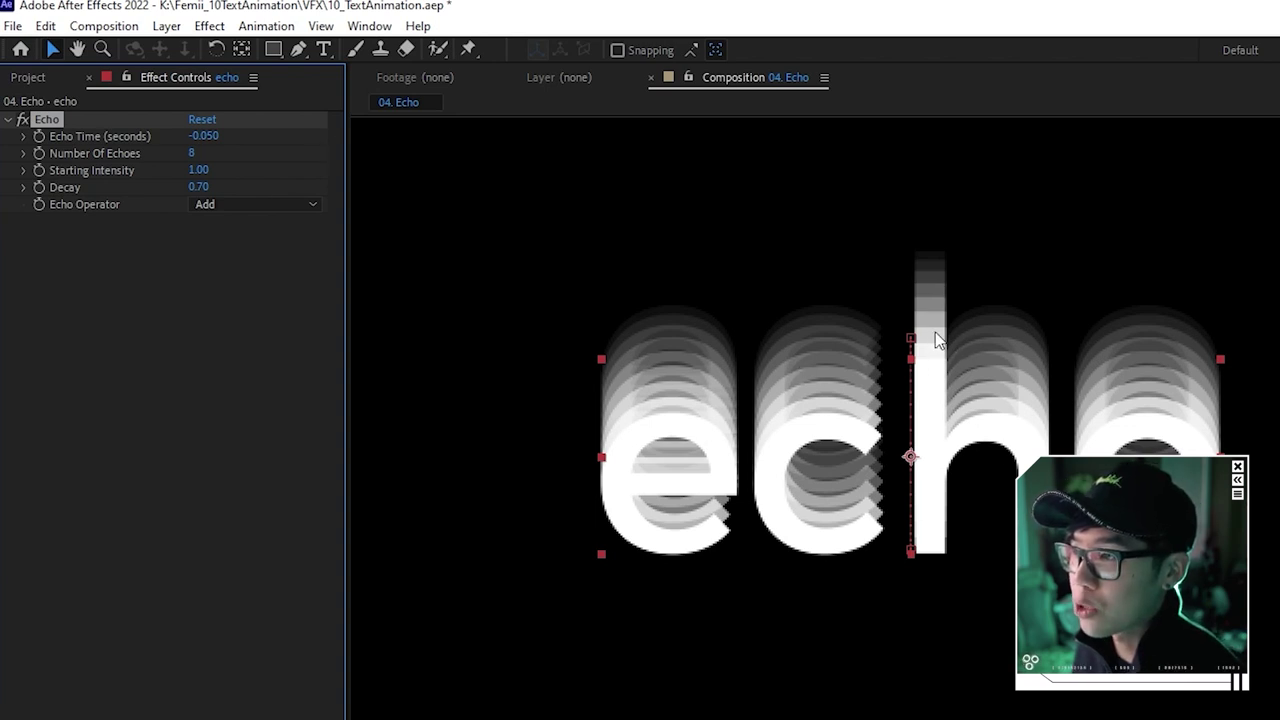
# Try a Decay of 0.65 on the Echo effect, set its Starting Intensity to 0.81, and play back the trail
pyautogui.moveTo(199, 188); pyautogui.dragTo(193, 188)
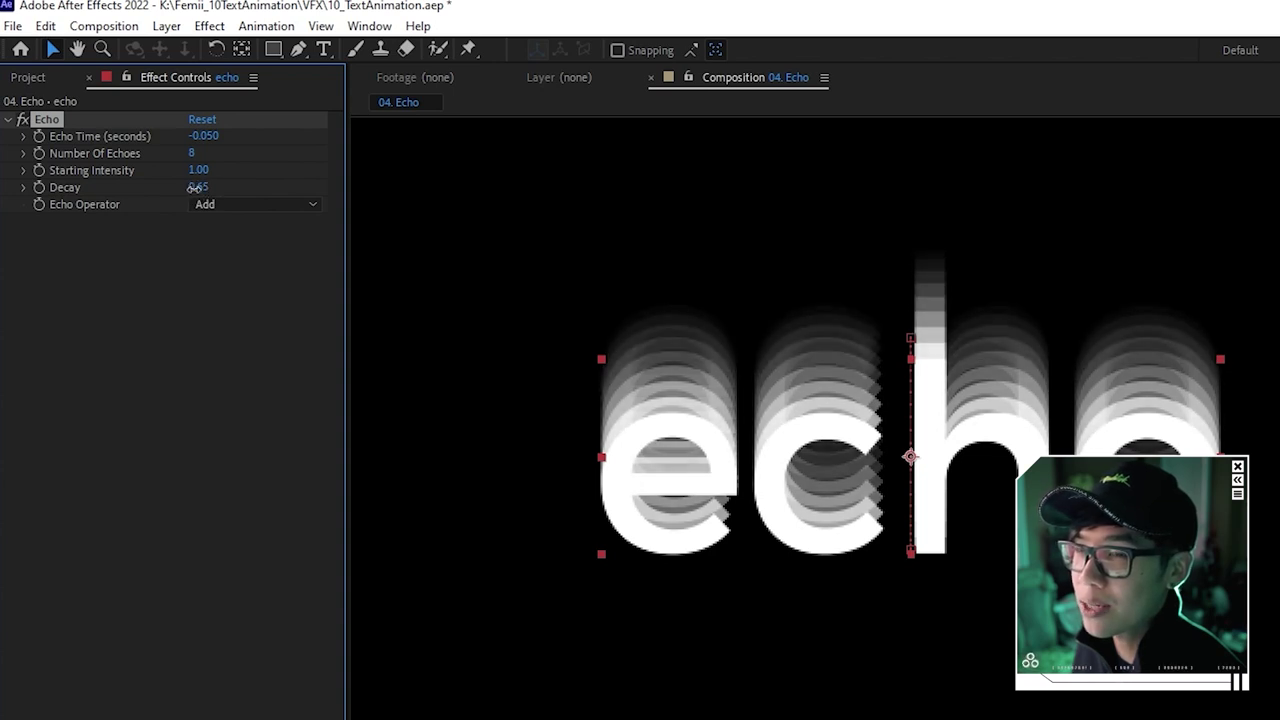
pyautogui.moveTo(198, 170)
pyautogui.mouseDown()
pyautogui.moveTo(171, 171)
pyautogui.moveTo(201, 186)
pyautogui.mouseUp()
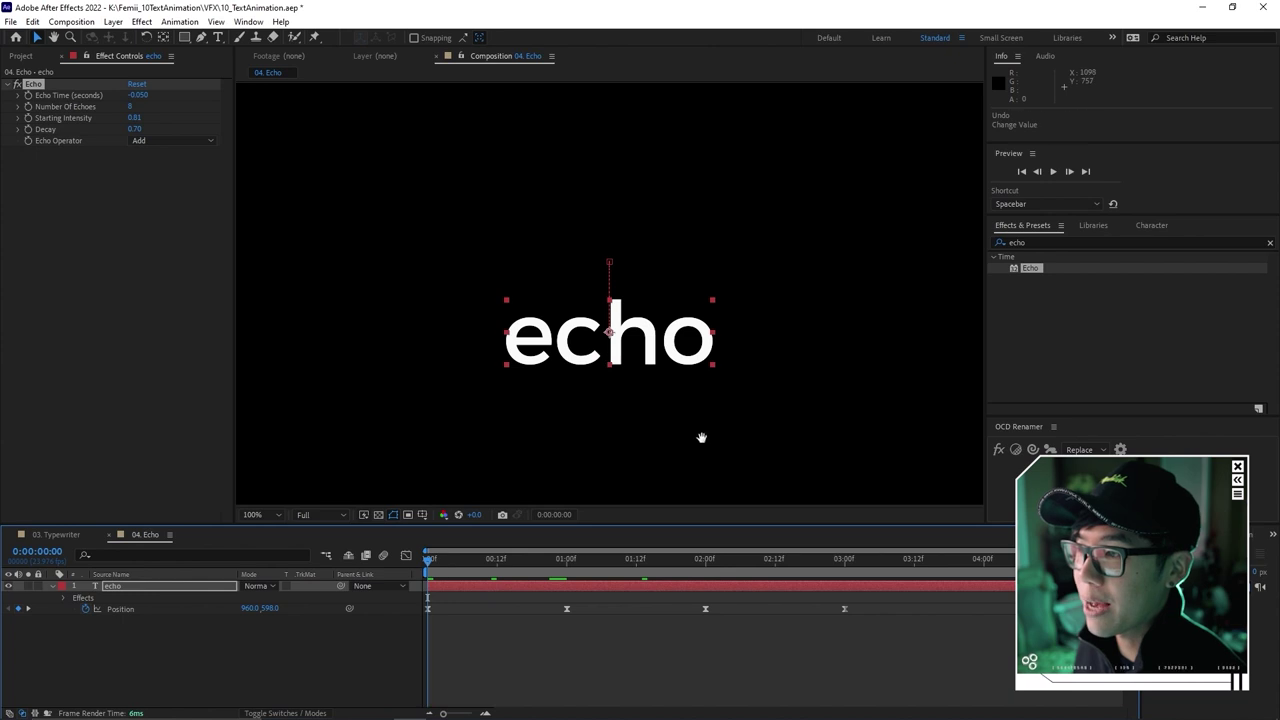
pyautogui.press('space')
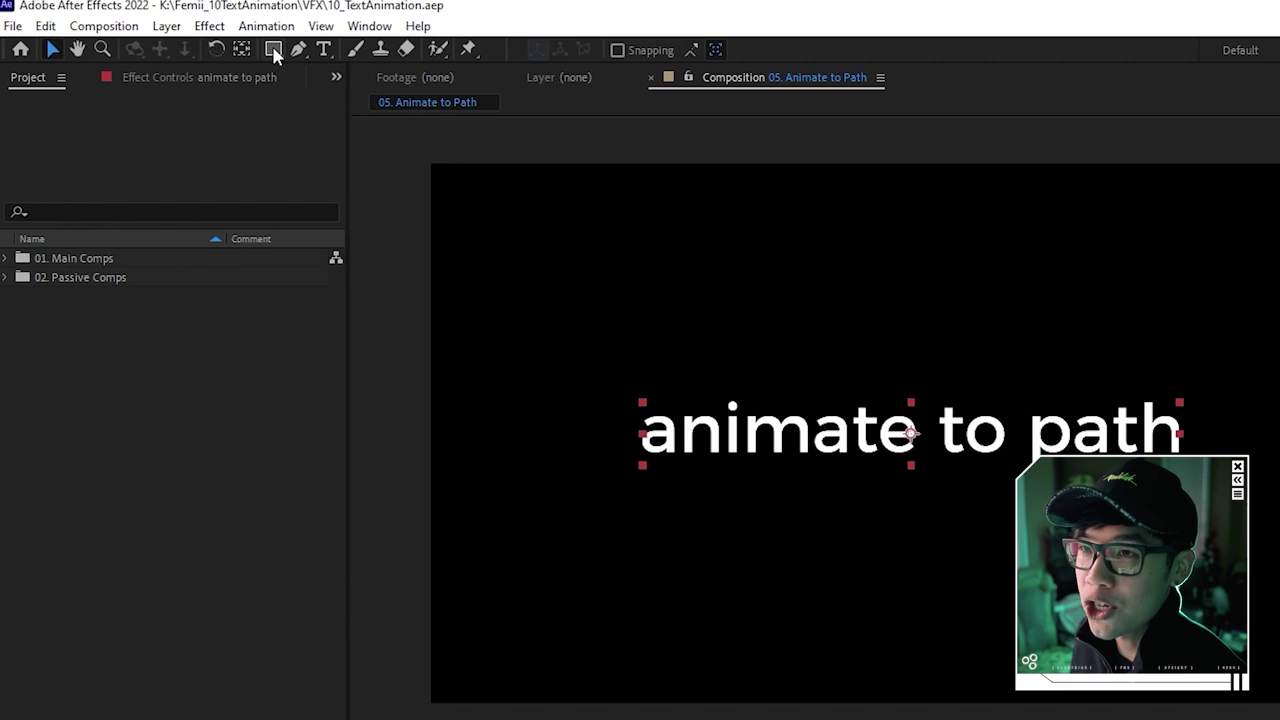
# Draw a circular mask with the Ellipse tool on the "animate to path" text layer and centre it over the text
pyautogui.click(273, 48)
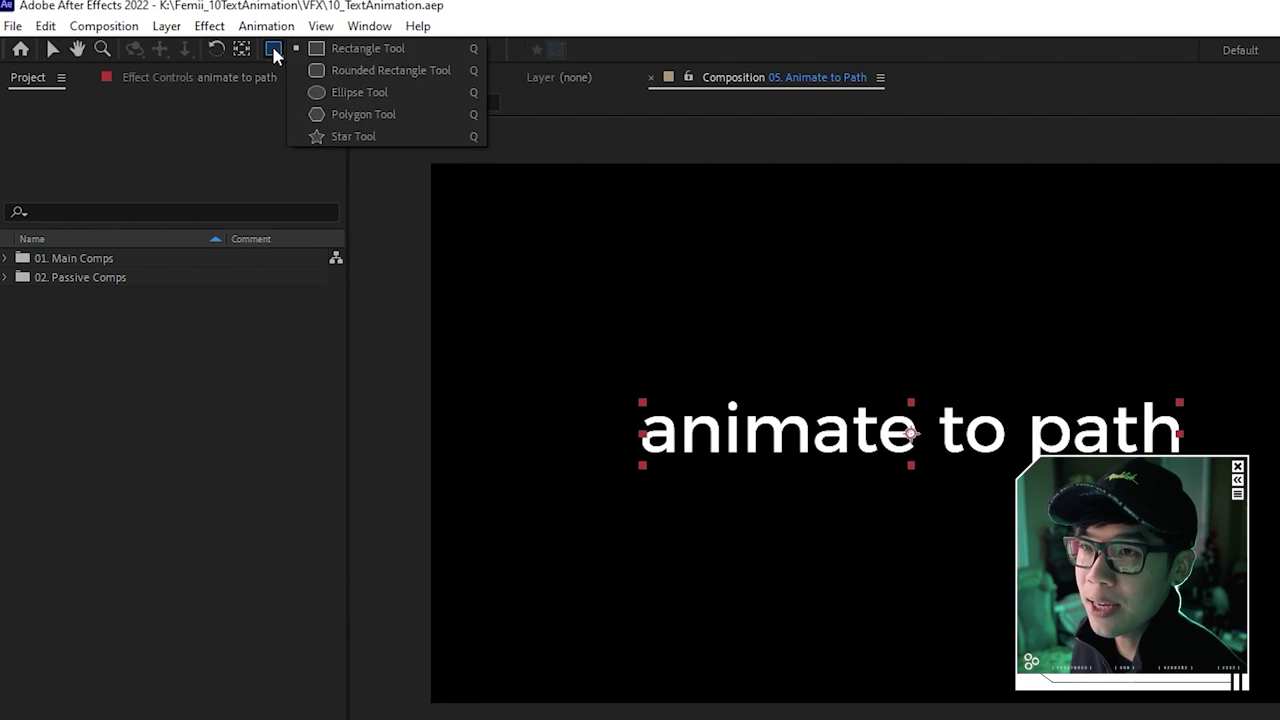
pyautogui.click(340, 92)
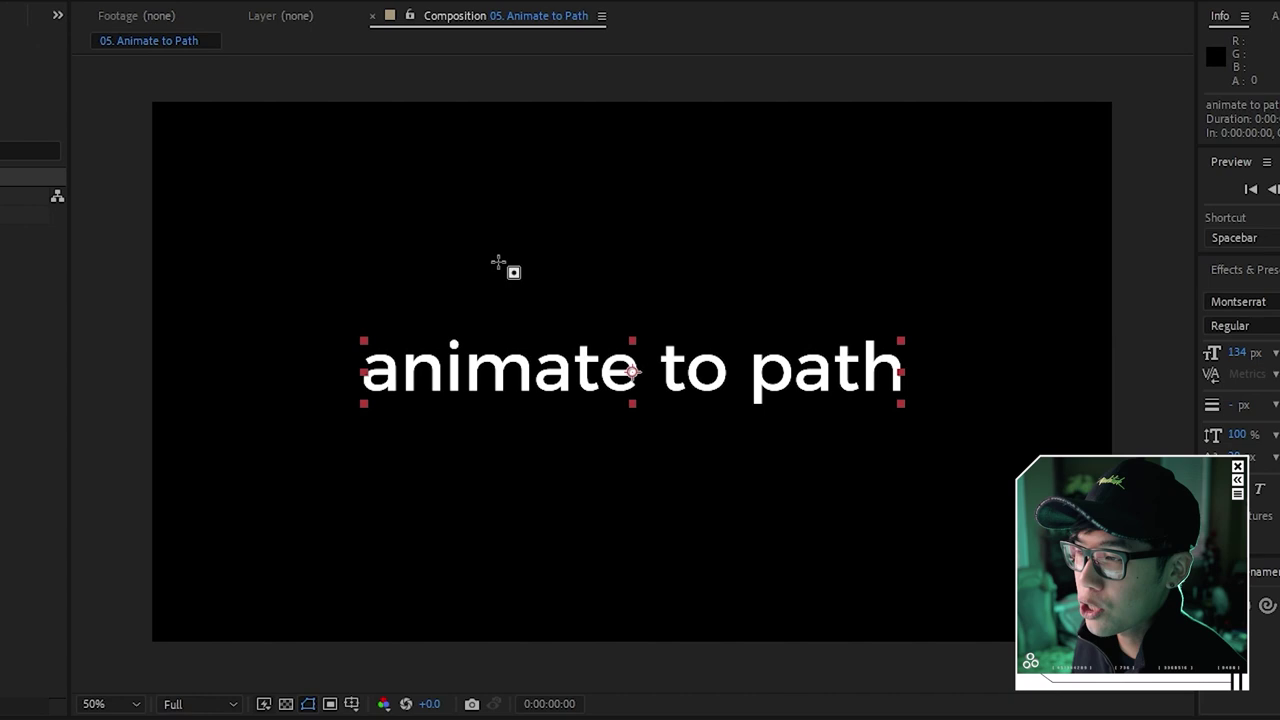
pyautogui.moveTo(468, 234); pyautogui.dragTo(800, 491)
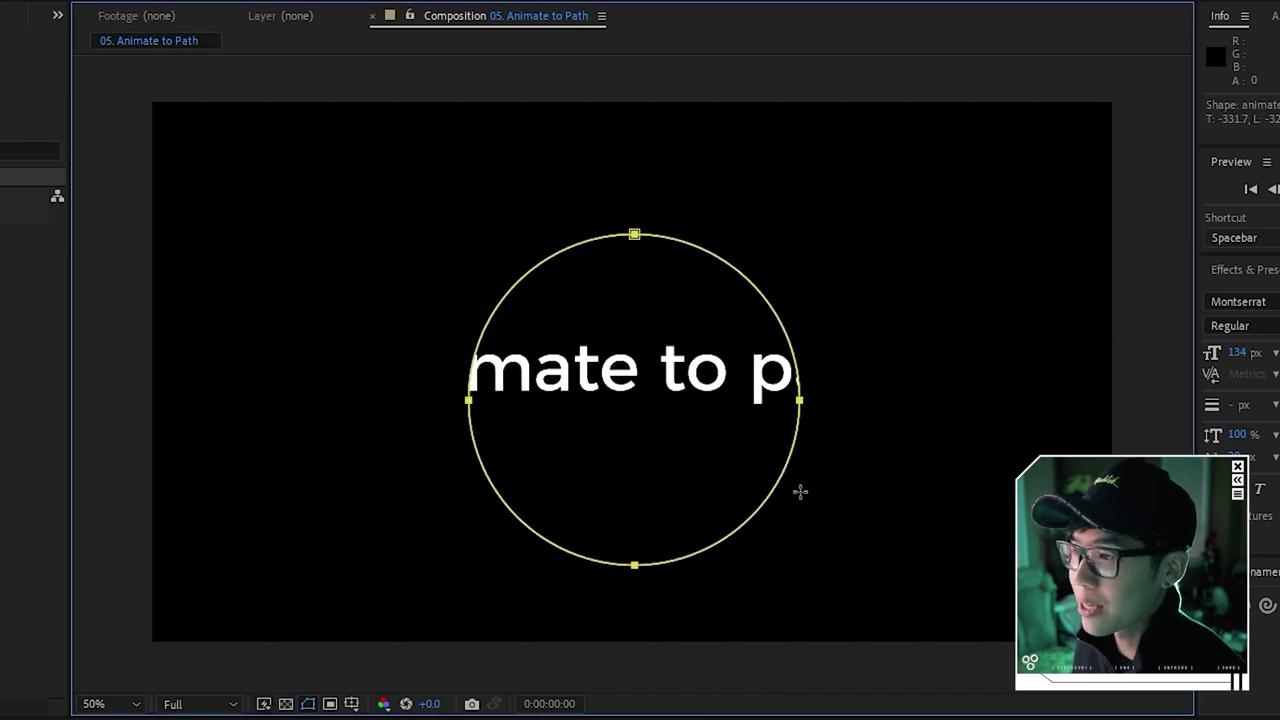
pyautogui.doubleClick(634, 567)
pyautogui.moveTo(683, 486); pyautogui.dragTo(675, 454)
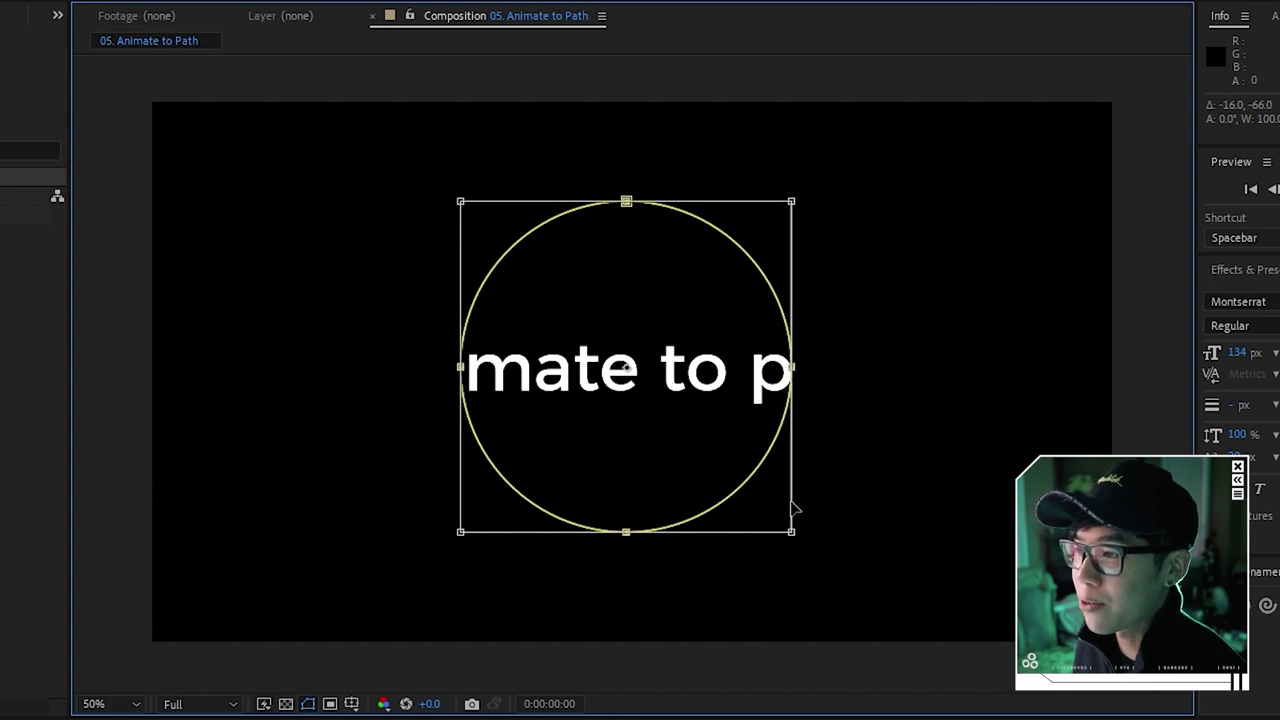
pyautogui.press('Return')
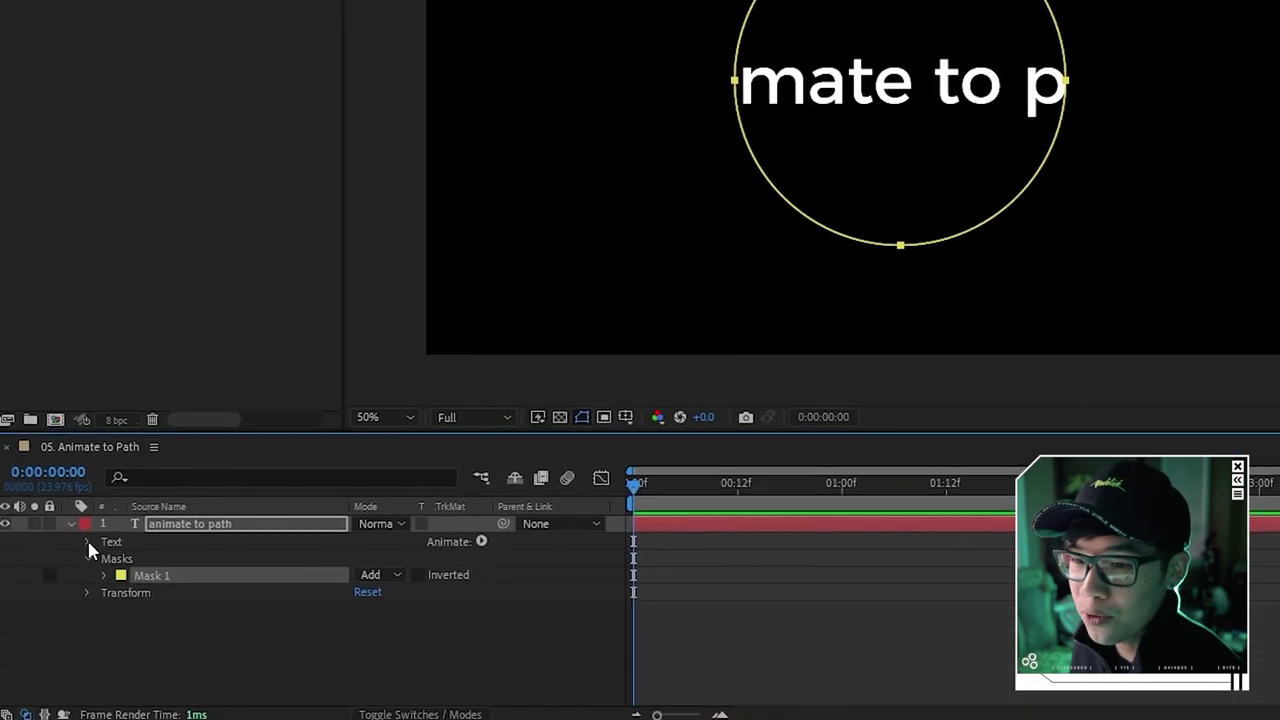
# Set the Path in the text layer's Path Options to Mask 1
pyautogui.click(91, 537)
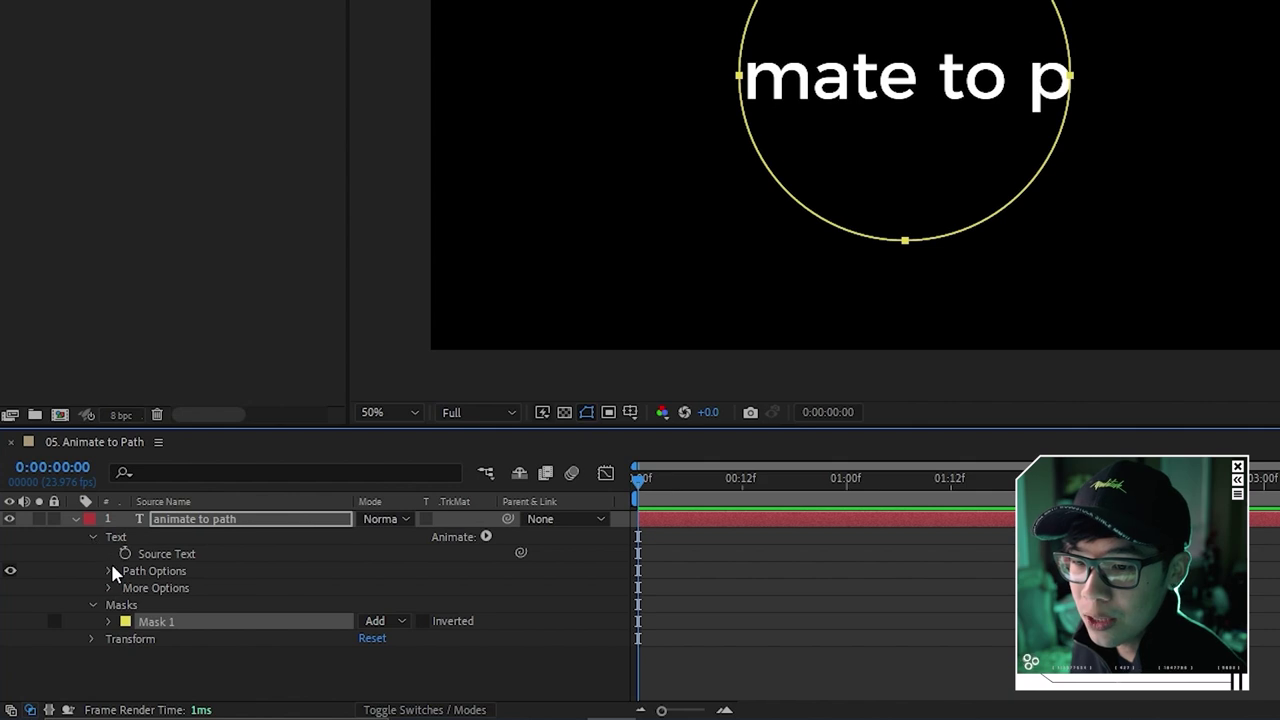
pyautogui.click(109, 570)
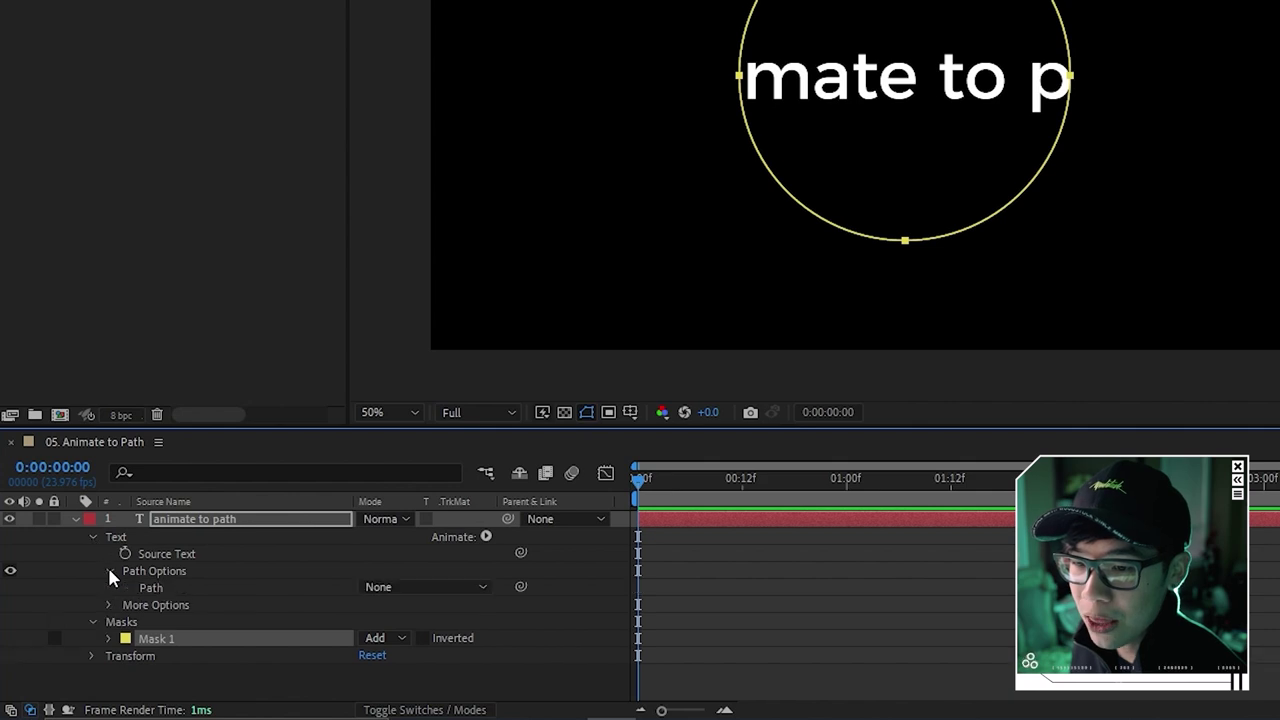
pyautogui.click(407, 596)
pyautogui.click(412, 638)
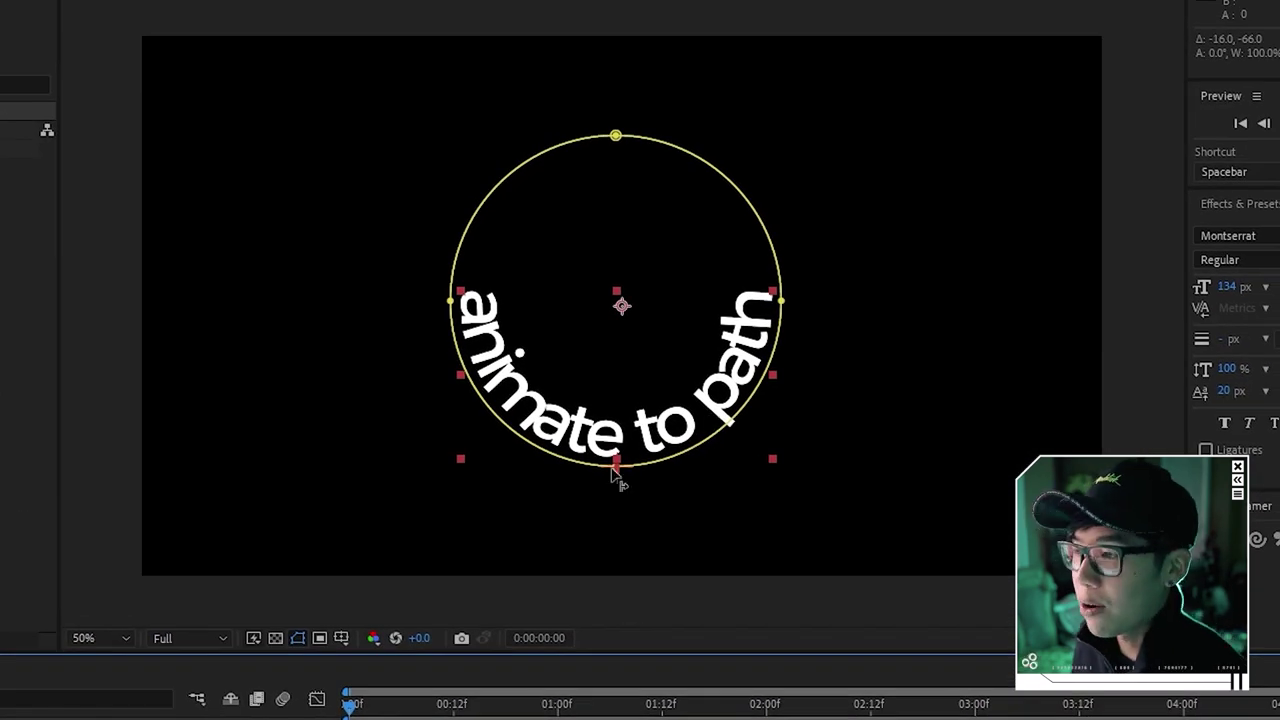
# Reduce the curved text's font size to 31 px and add a period after "animate to path"
pyautogui.doubleClick(644, 437)
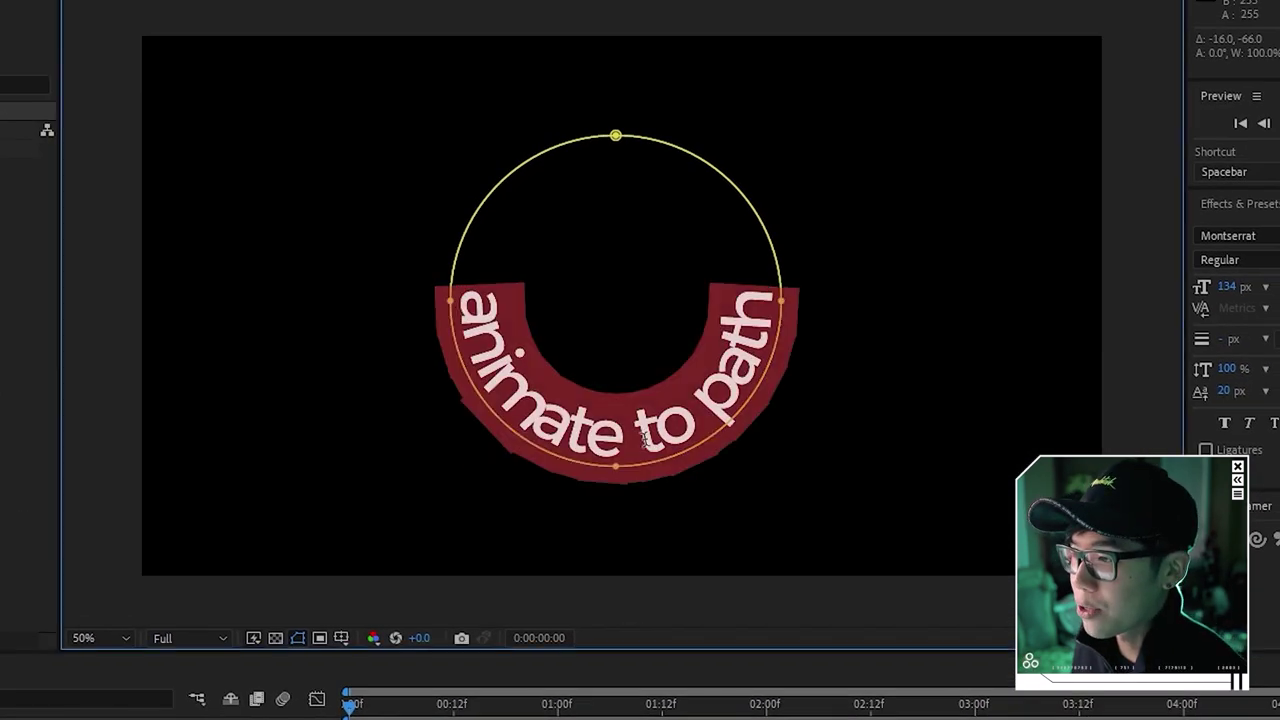
pyautogui.click(1228, 287)
pyautogui.moveTo(1228, 287); pyautogui.dragTo(1126, 296)
pyautogui.click(676, 445)
pyautogui.write('.')
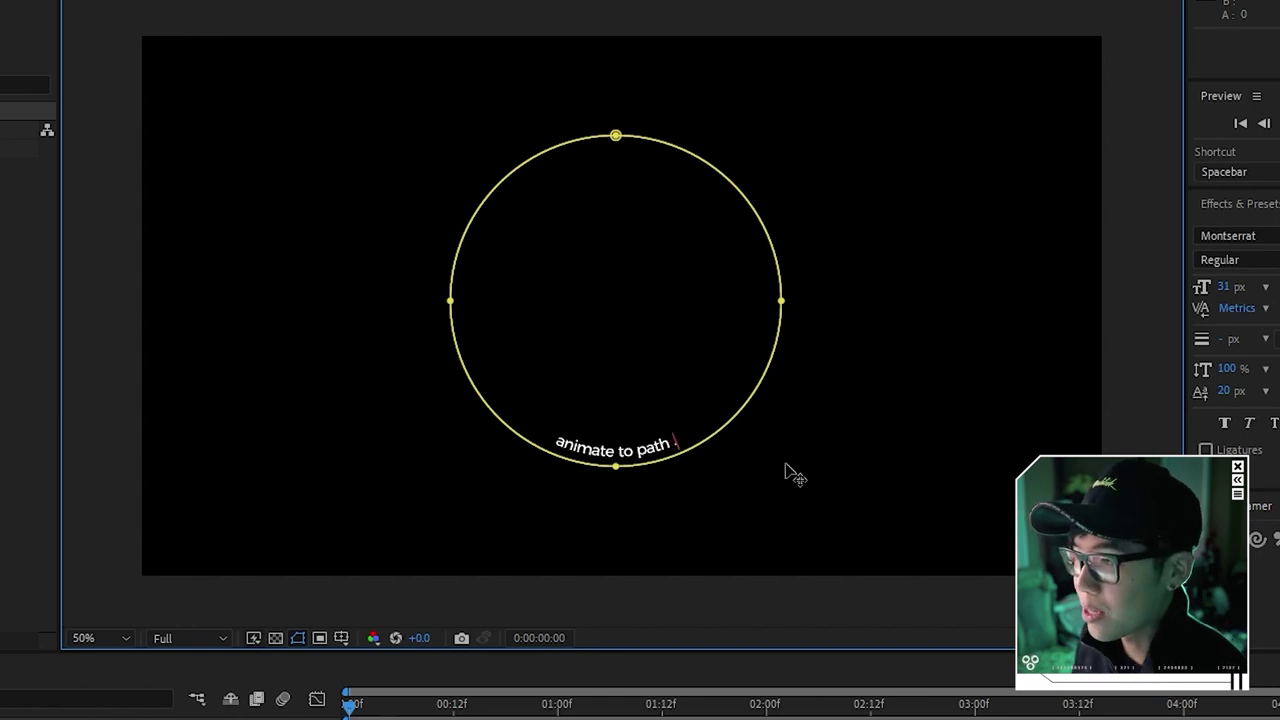
# Copy the phrase "animate to path ." and paste it six times so that the text runs around the circle
pyautogui.moveTo(552, 443); pyautogui.dragTo(678, 446)
pyautogui.hotkey('ctrl', 'c')
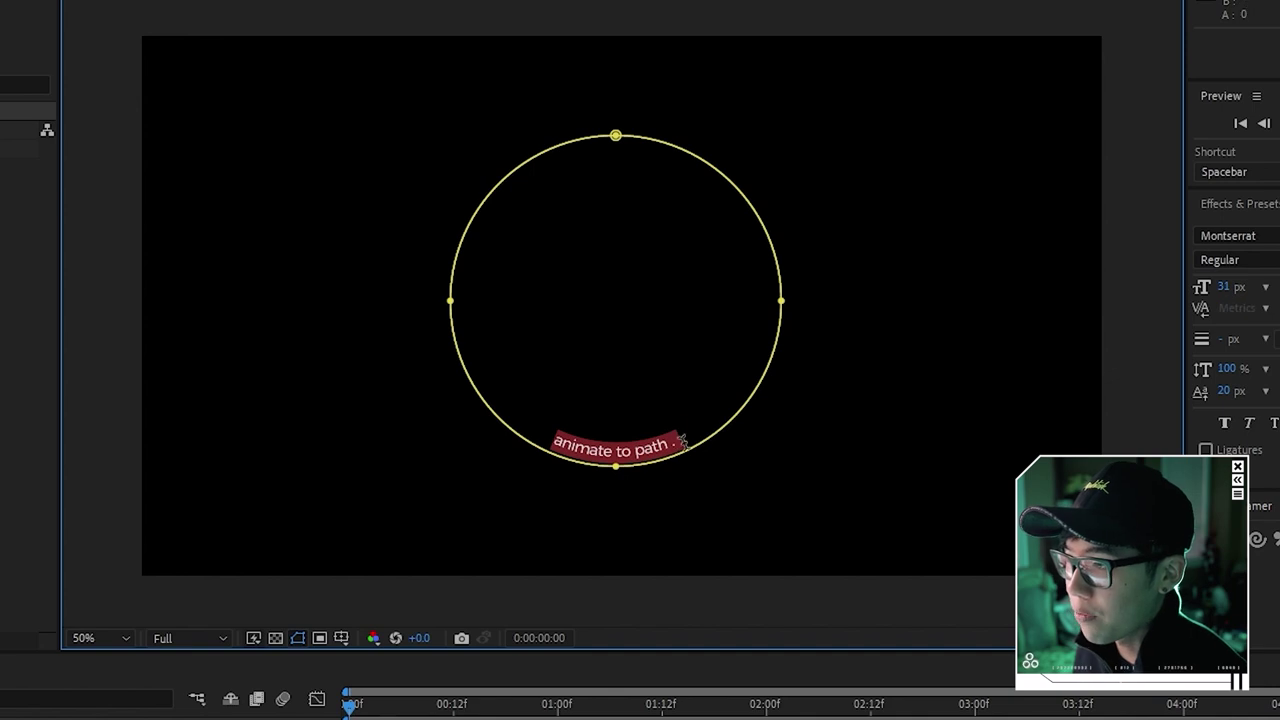
pyautogui.click(691, 458)
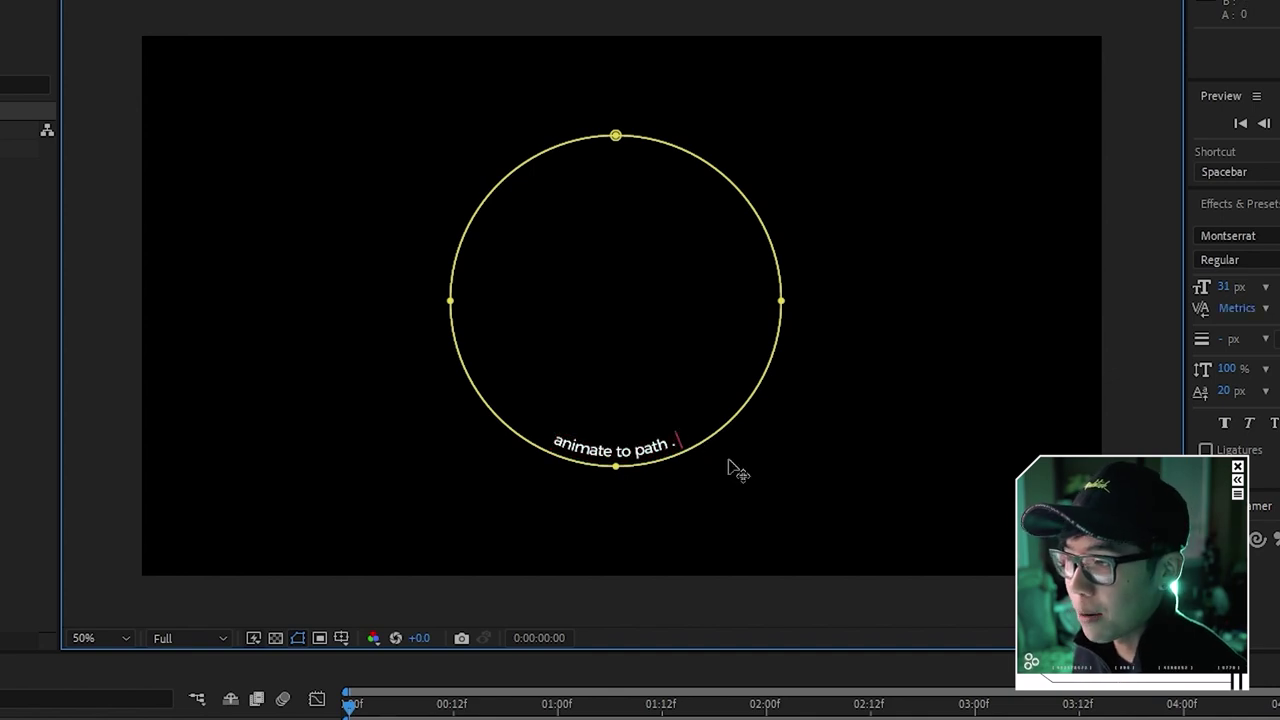
pyautogui.hotkey('ctrl', 'v')
pyautogui.hotkey('ctrl', 'v')
pyautogui.hotkey('ctrl', 'v')
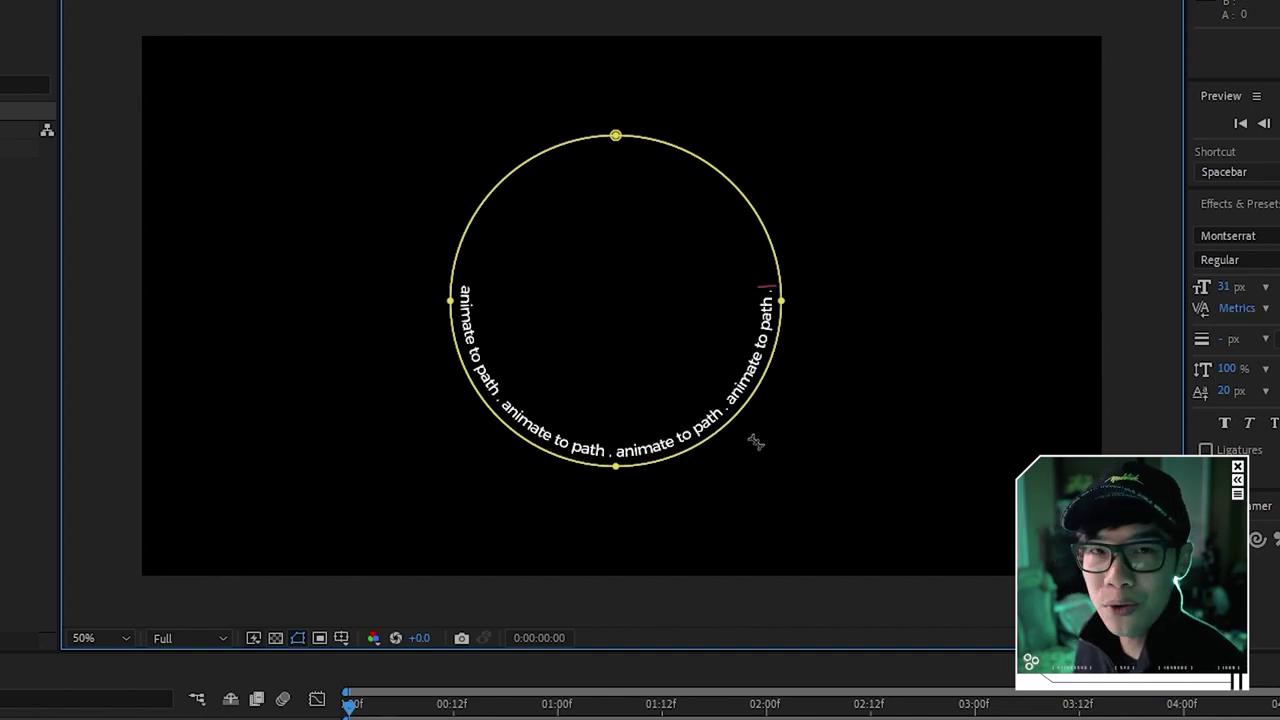
pyautogui.hotkey('ctrl', 'v')
pyautogui.hotkey('ctrl', 'v')
pyautogui.hotkey('ctrl', 'v')
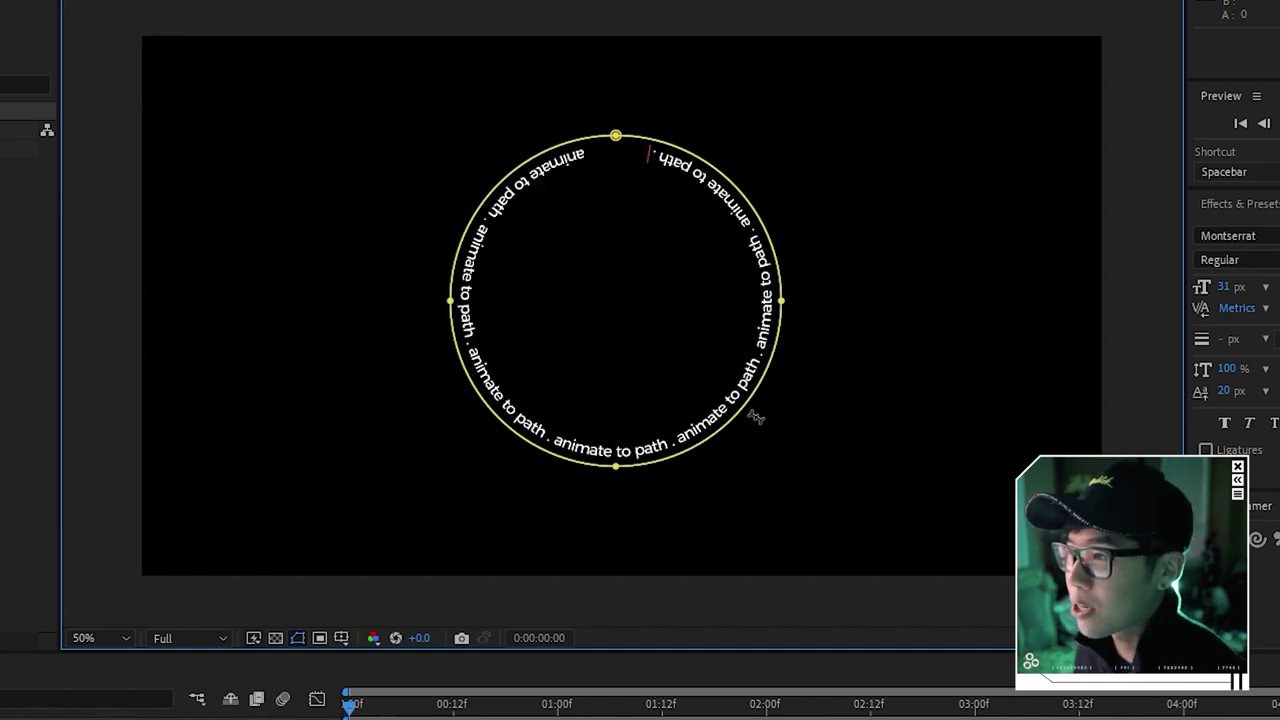
# Set the whole circular text's font size to 33.2 px to close the gap, and turn on Reverse Path
pyautogui.hotkey('ctrl', 'a')
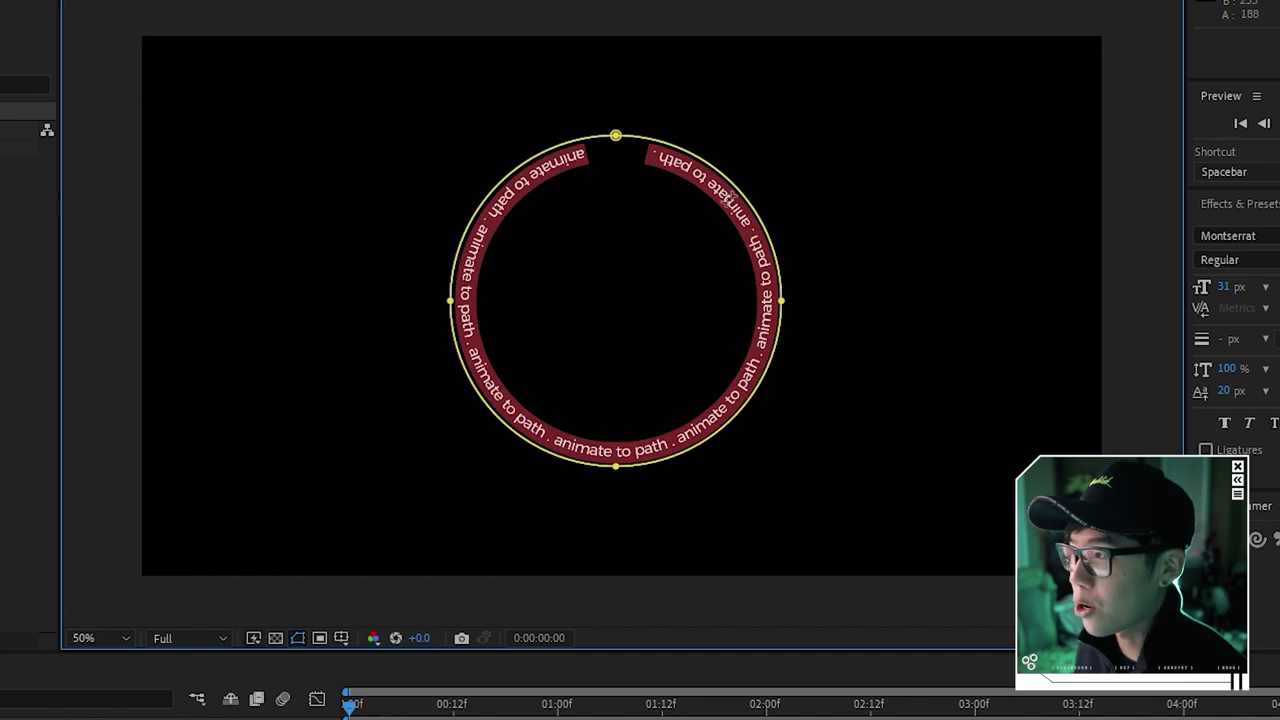
pyautogui.moveTo(1222, 287); pyautogui.dragTo(1228, 288)
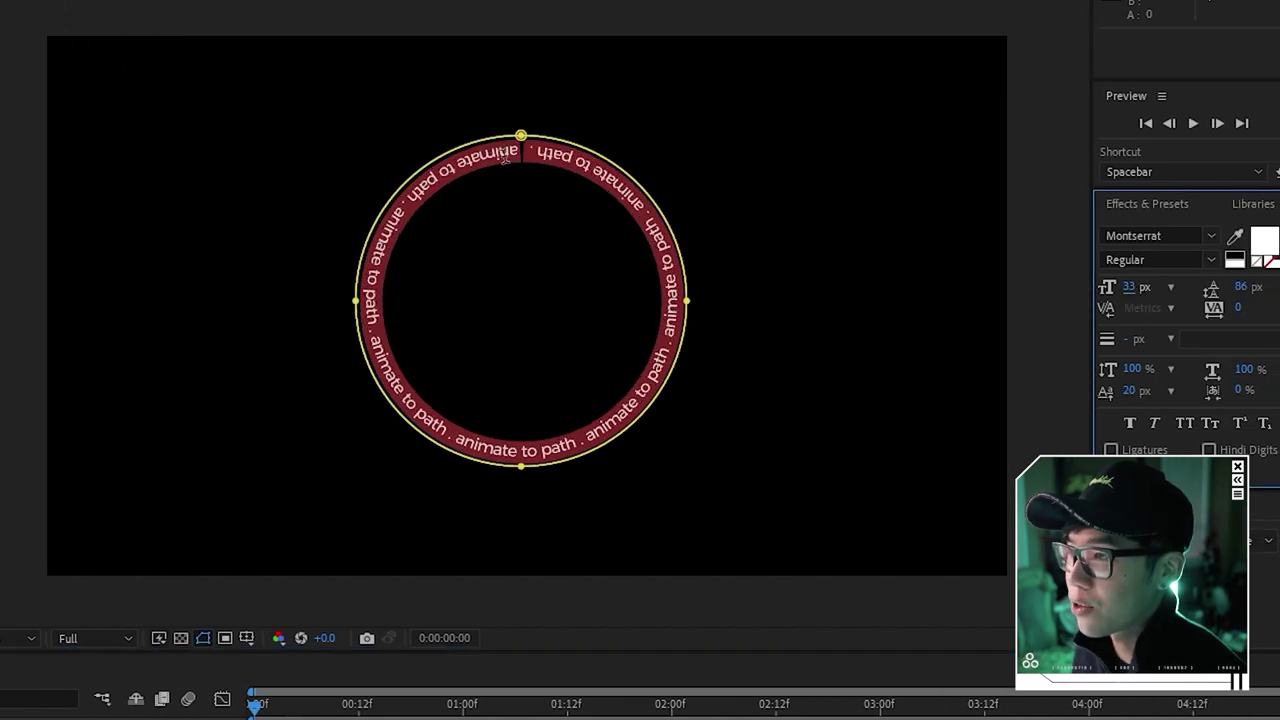
pyautogui.click(1129, 287)
pyautogui.write('33.2')
pyautogui.press('Return')
pyautogui.moveTo(256, 705)
pyautogui.mouseDown()
pyautogui.moveTo(365, 712)
pyautogui.moveTo(256, 705)
pyautogui.mouseUp()
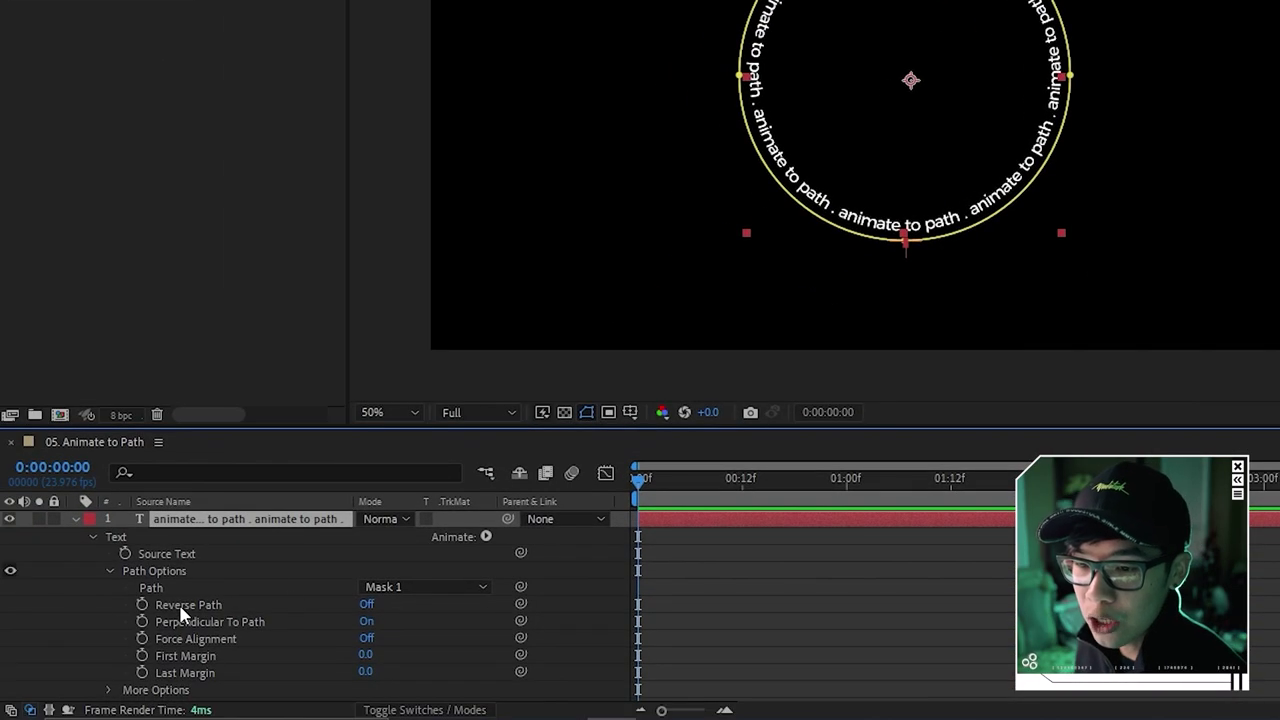
pyautogui.click(368, 605)
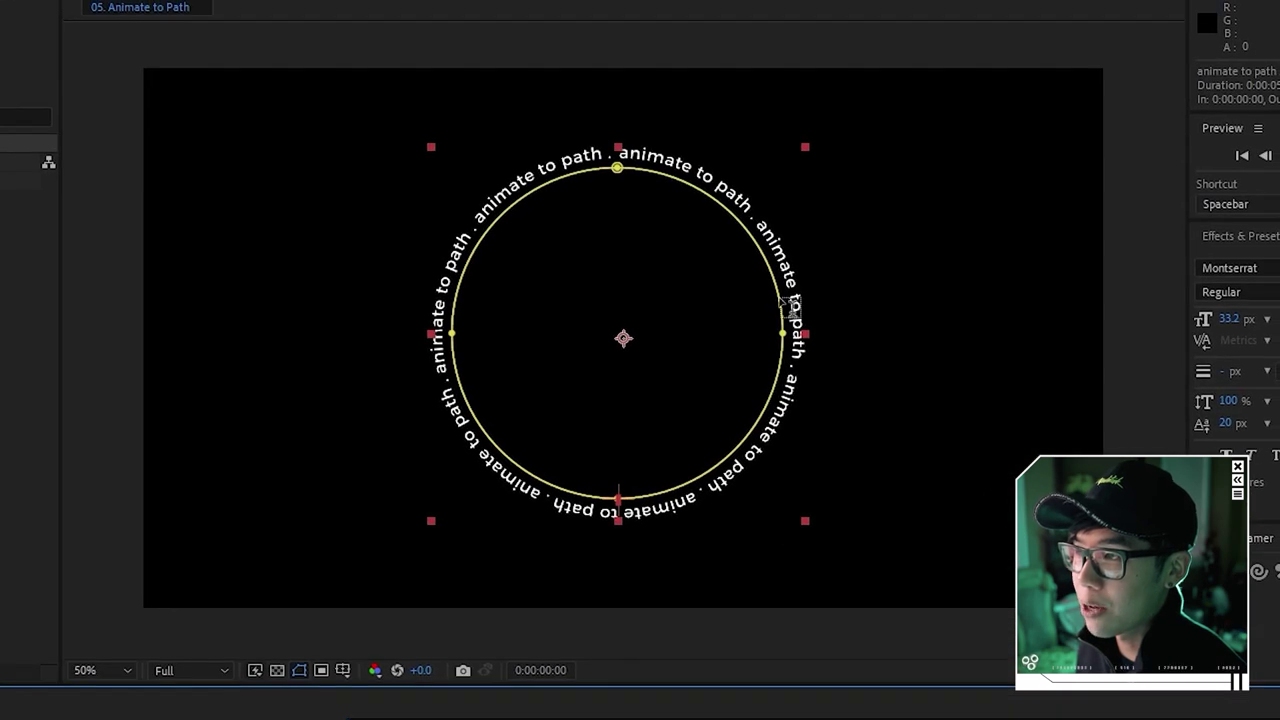
pyautogui.hotkey('ctrl', 'shift', 'a')
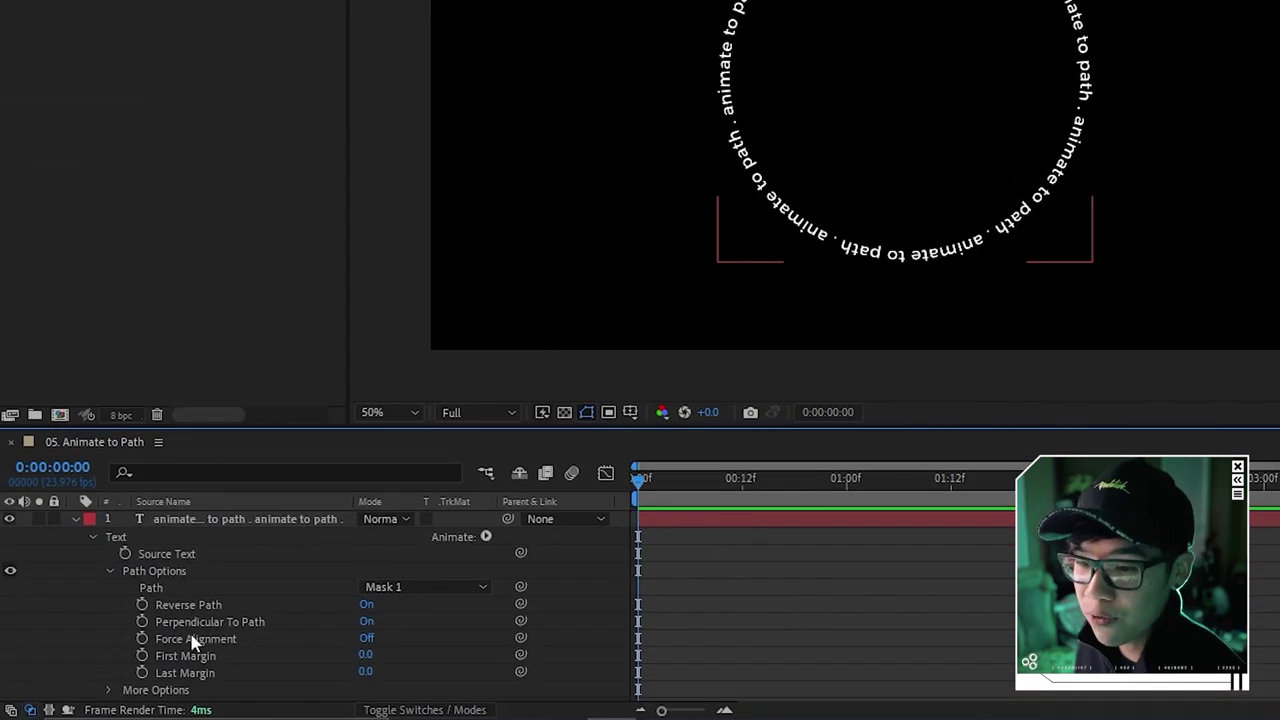
# Keyframe the First Margin from 0 at the start to 233 at 0:00:04:23, and play back the rotating text
pyautogui.click(142, 656)
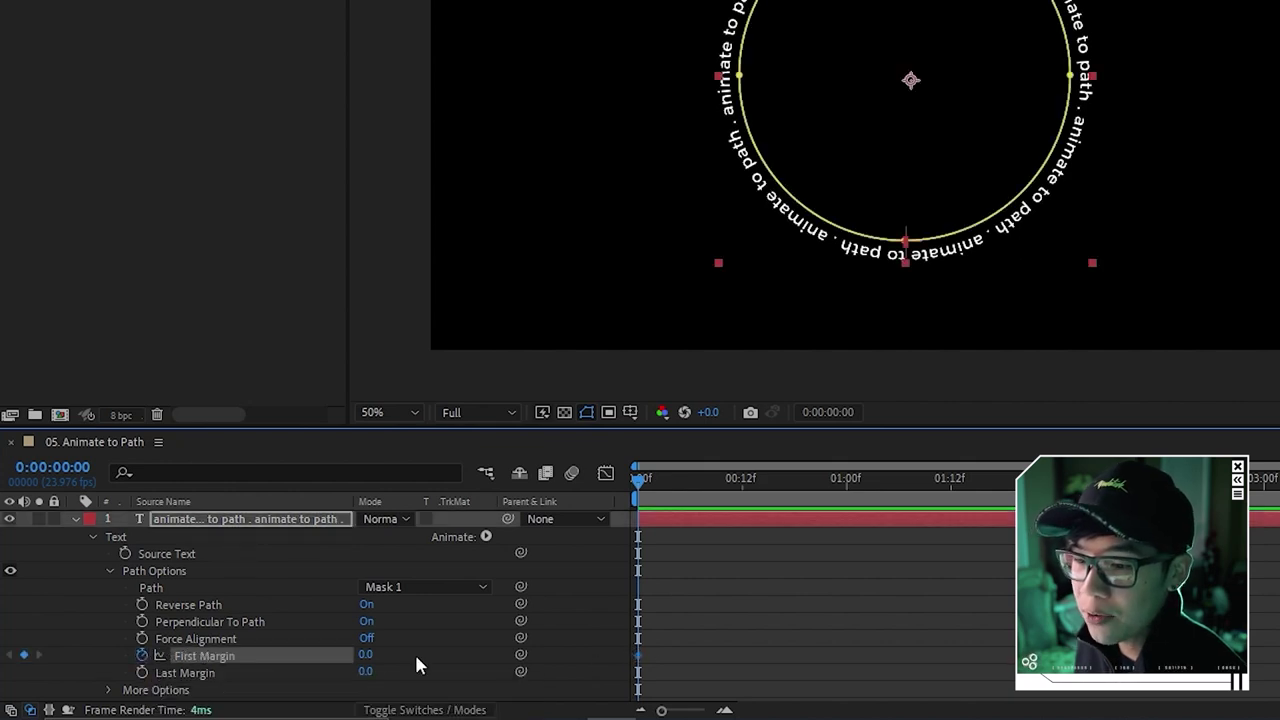
pyautogui.moveTo(846, 478); pyautogui.dragTo(1262, 478)
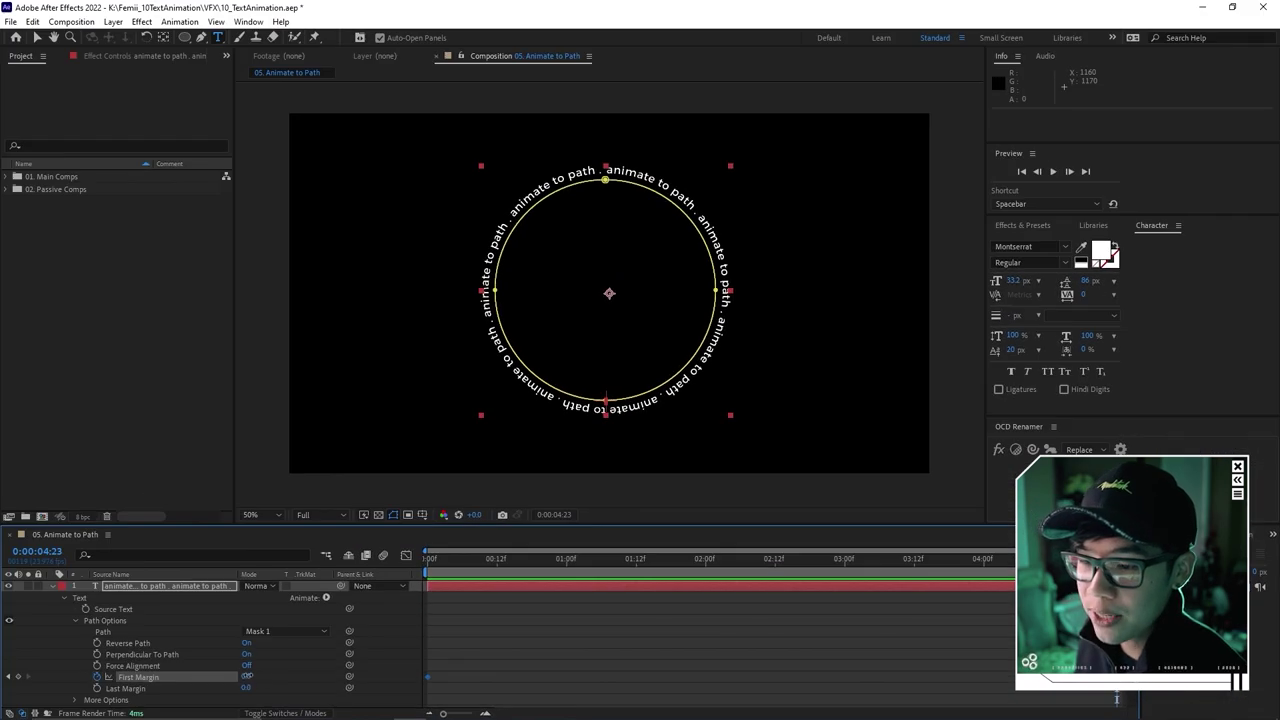
pyautogui.moveTo(247, 676); pyautogui.dragTo(407, 678)
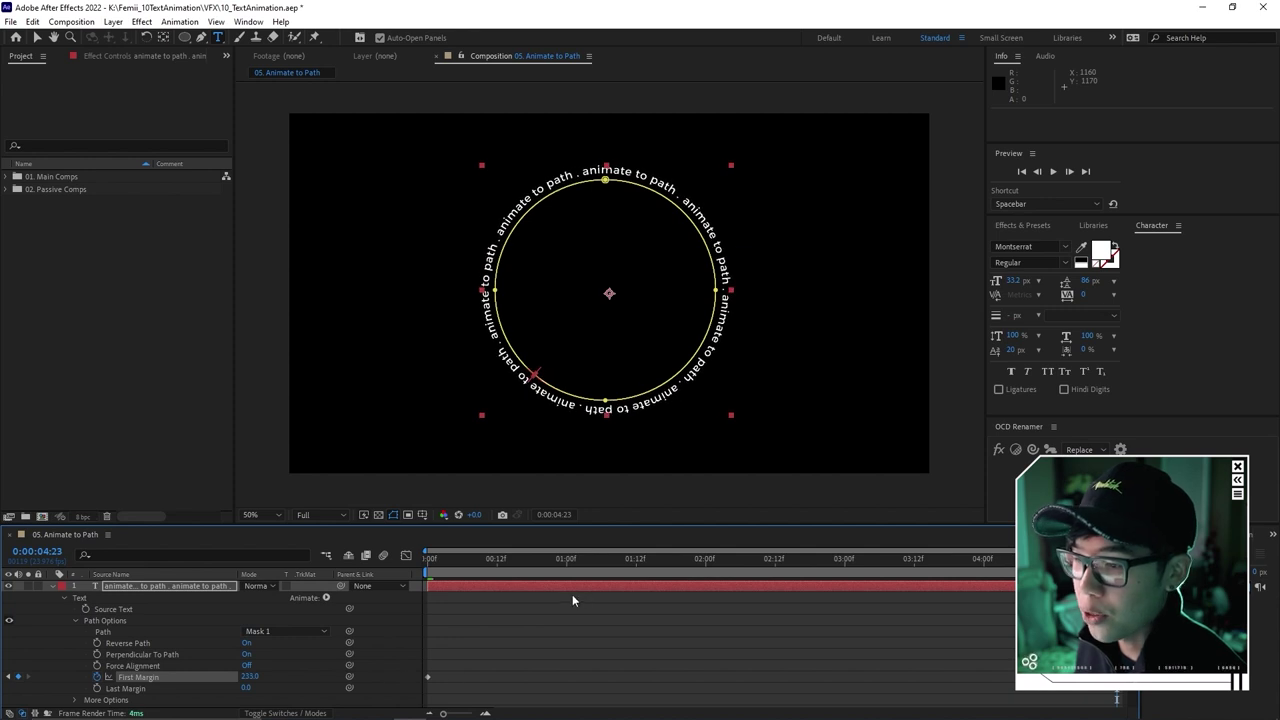
pyautogui.moveTo(507, 567); pyautogui.dragTo(428, 562)
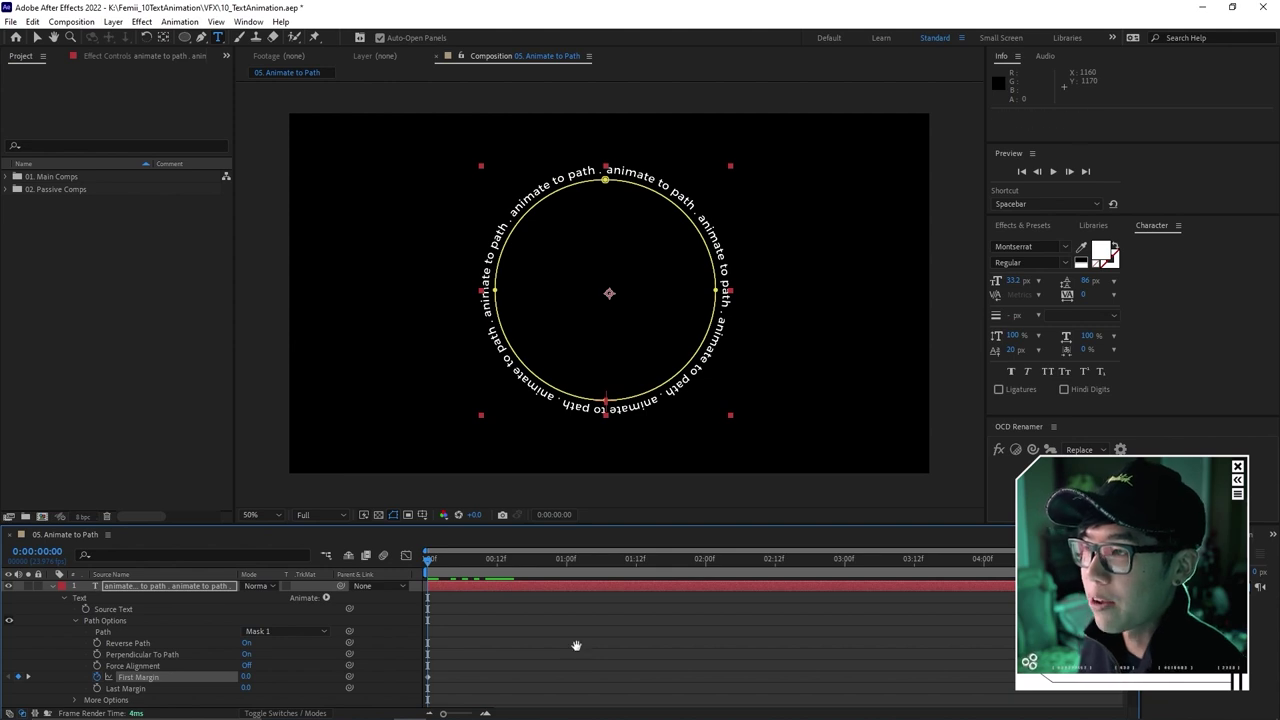
pyautogui.press('space')
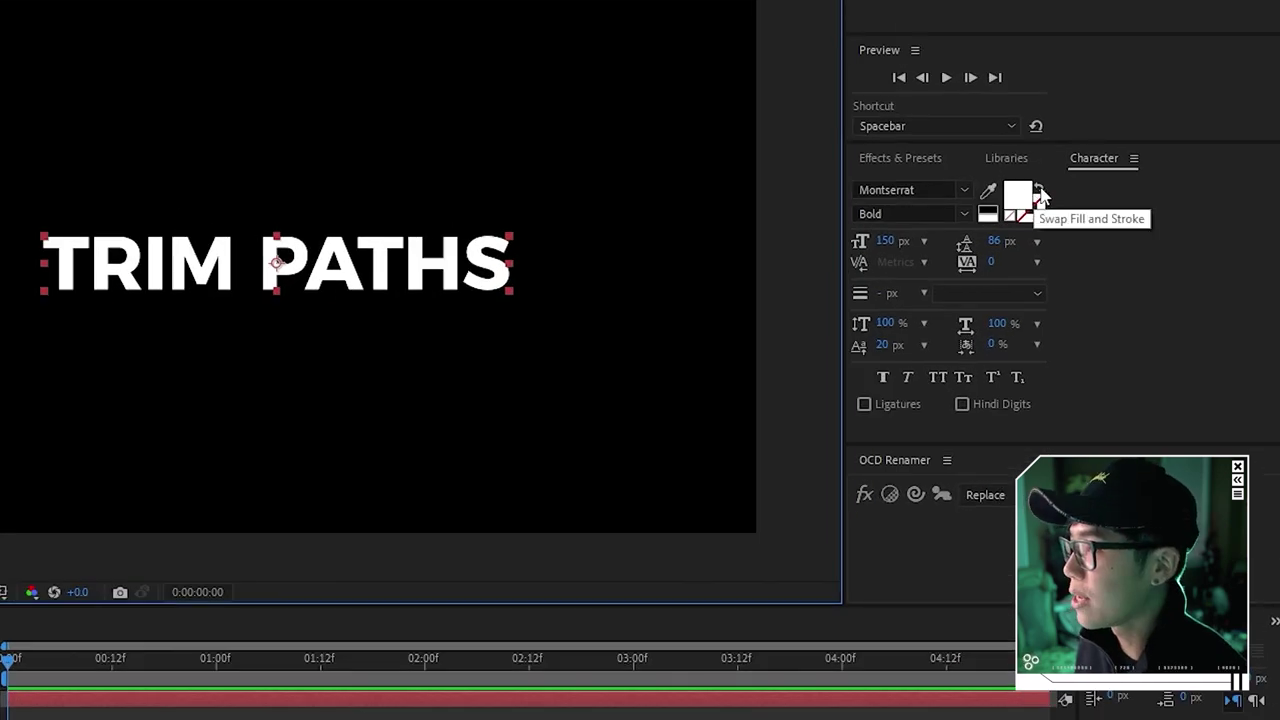
# Restyle the "TRIM PATHS" text as a 4 px white stroke without fill, and create shapes from it
pyautogui.click(1040, 192)
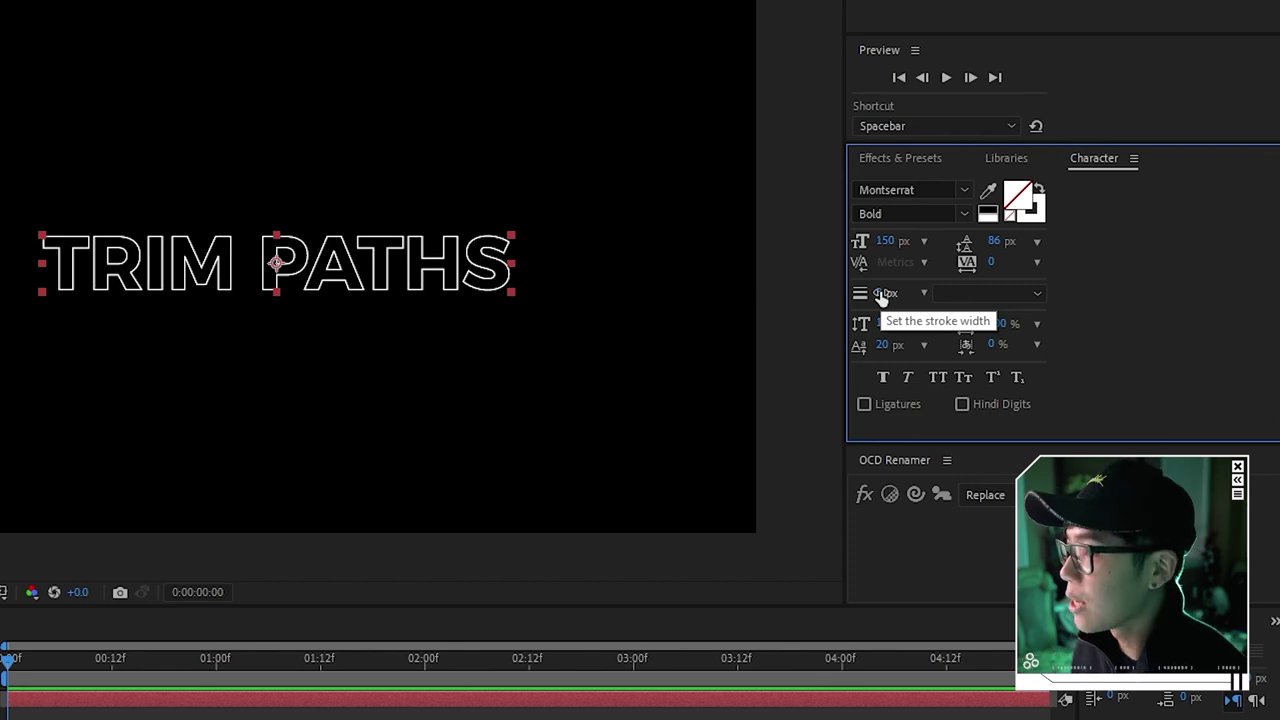
pyautogui.moveTo(880, 303)
pyautogui.mouseDown()
pyautogui.moveTo(868, 300)
pyautogui.moveTo(892, 293)
pyautogui.mouseUp()
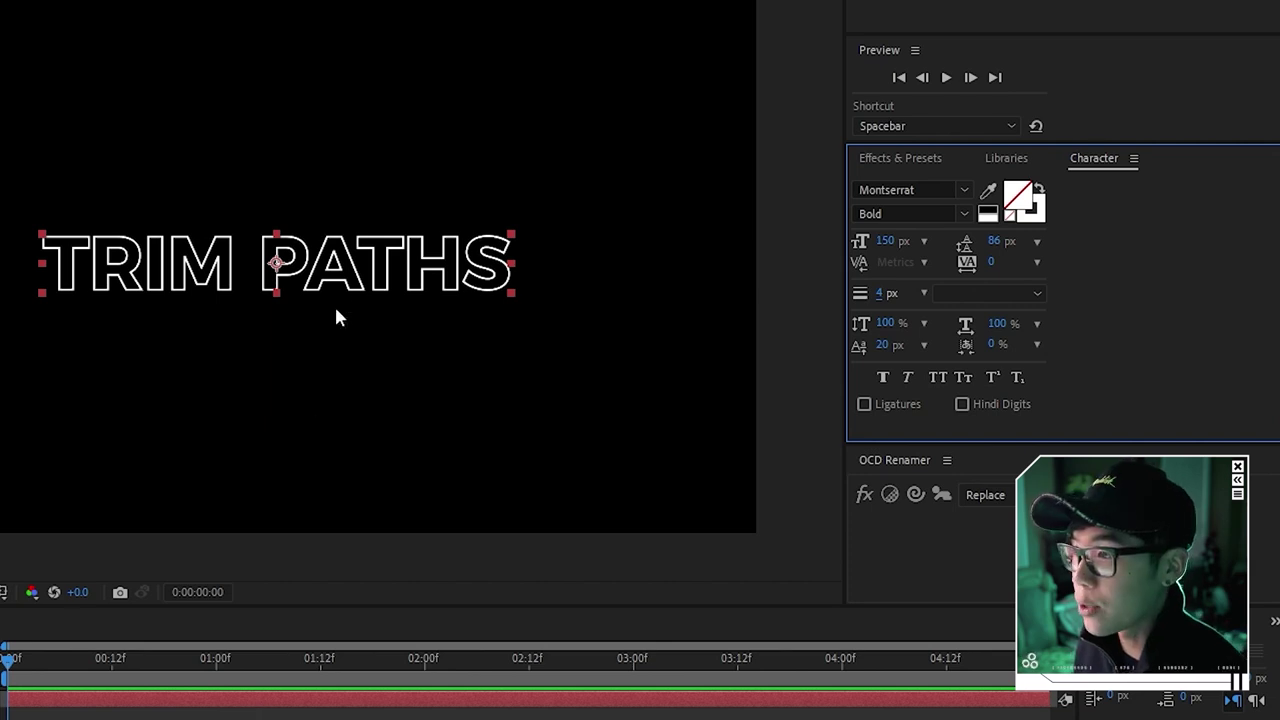
pyautogui.rightClick(336, 259)
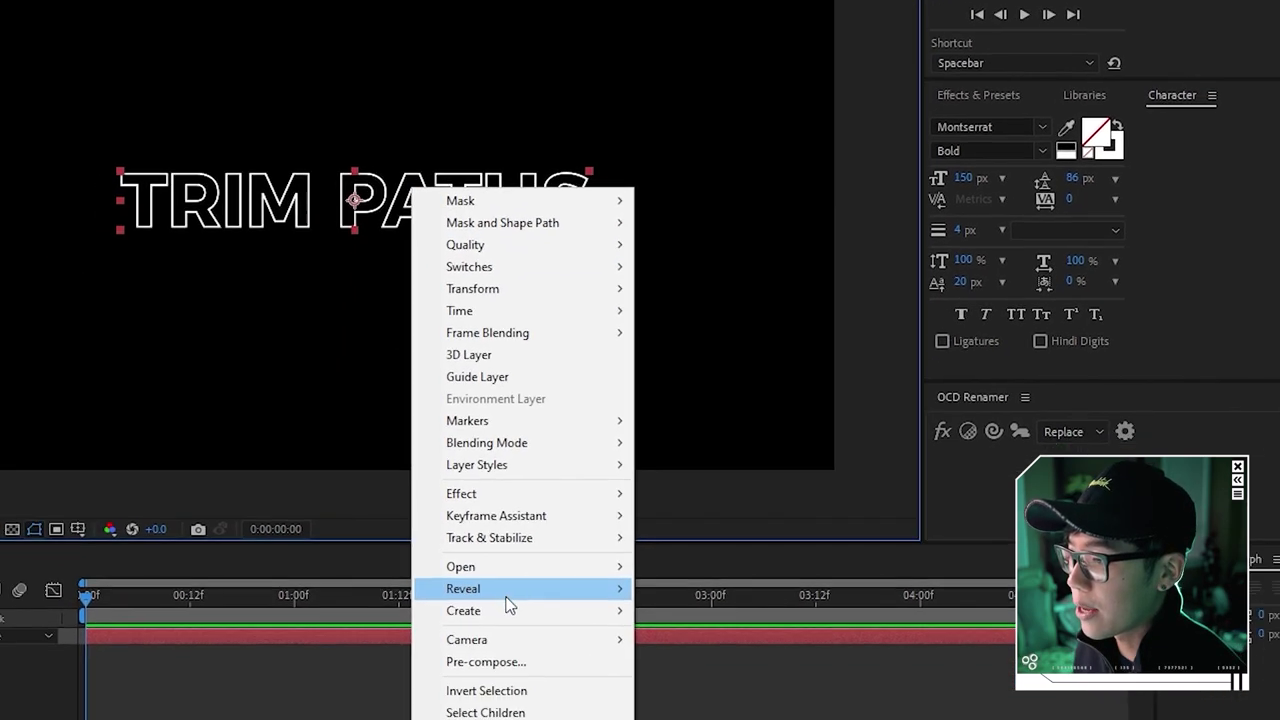
pyautogui.moveTo(430, 678)
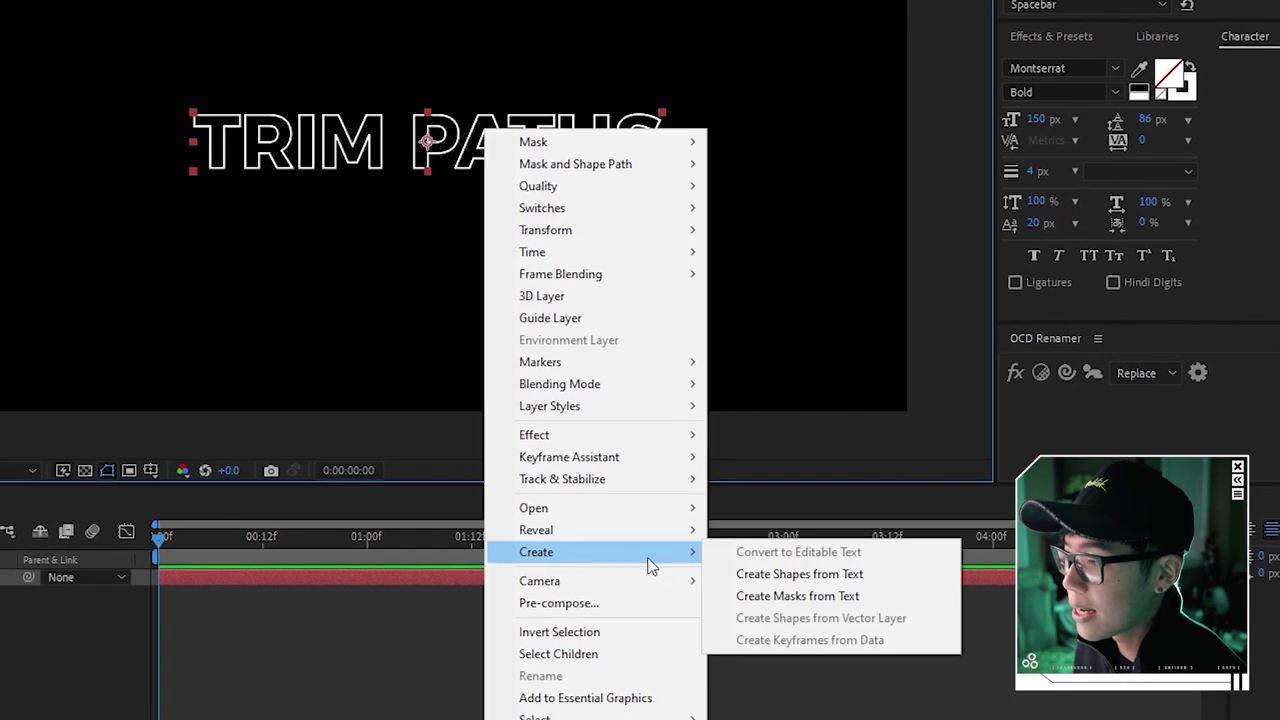
pyautogui.click(779, 585)
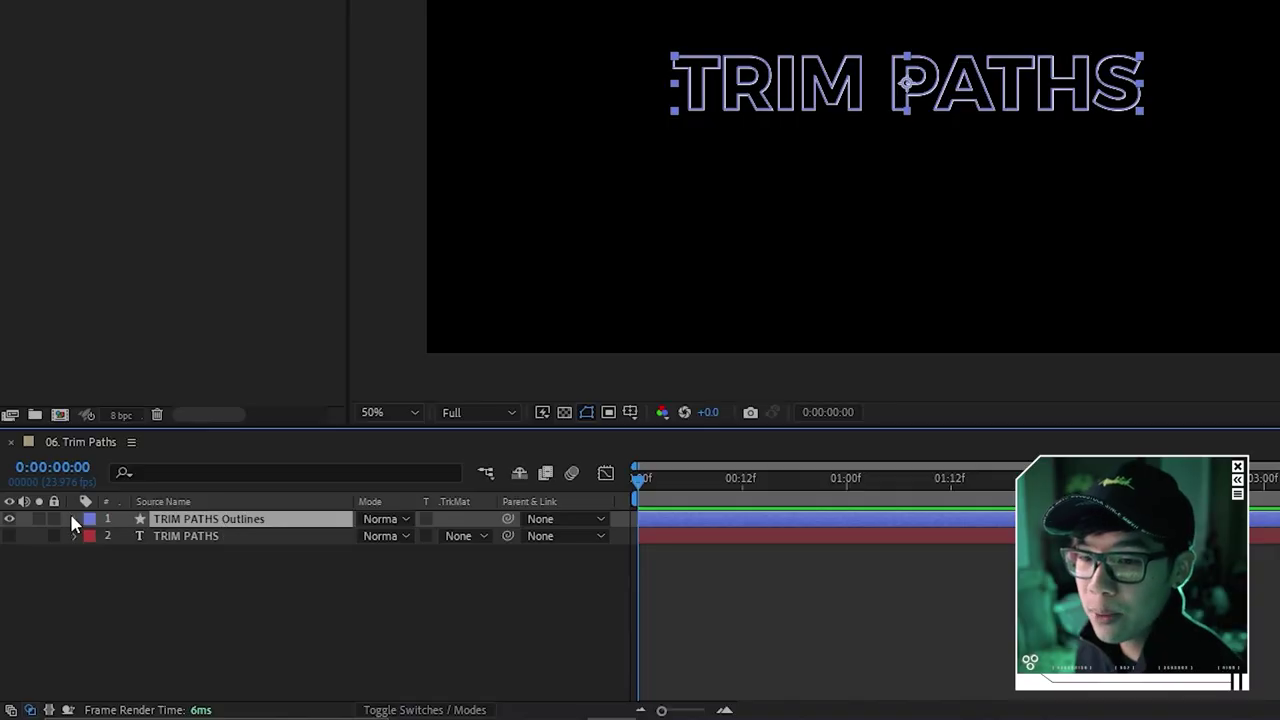
# Add a Trim Paths operator to the contents of the "TRIM PATHS Outlines" layer
pyautogui.click(75, 520)
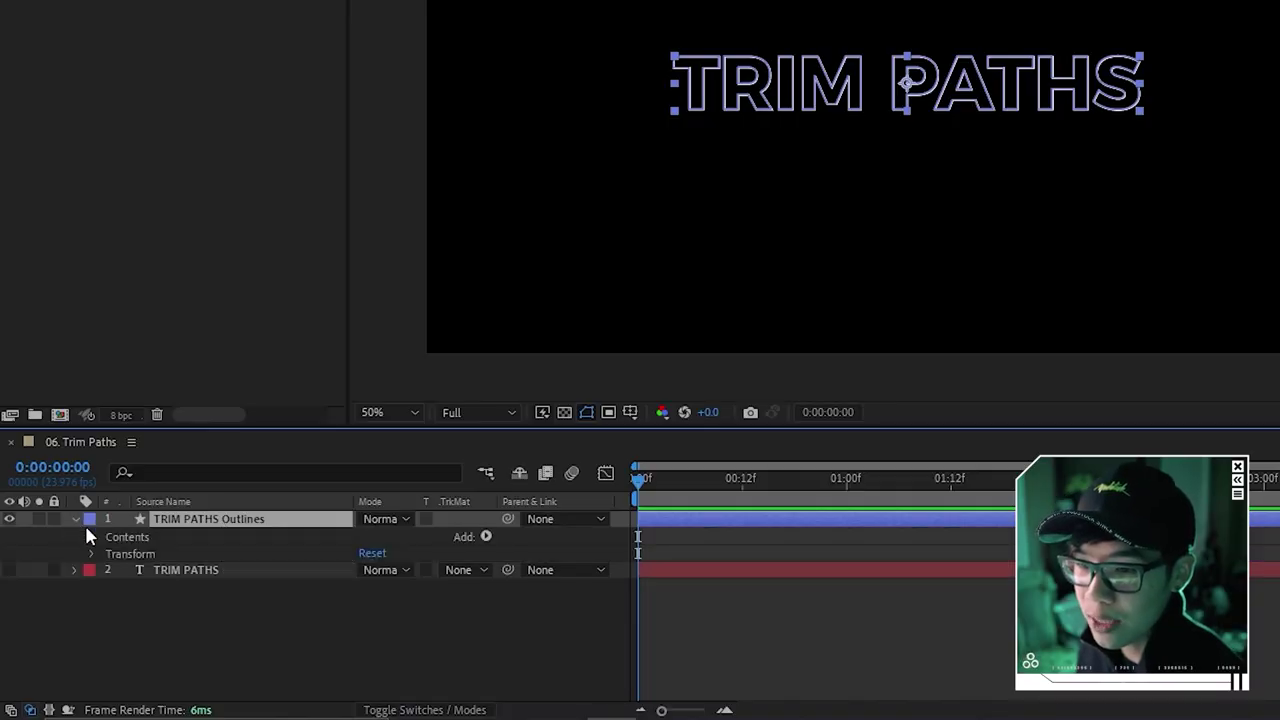
pyautogui.click(487, 538)
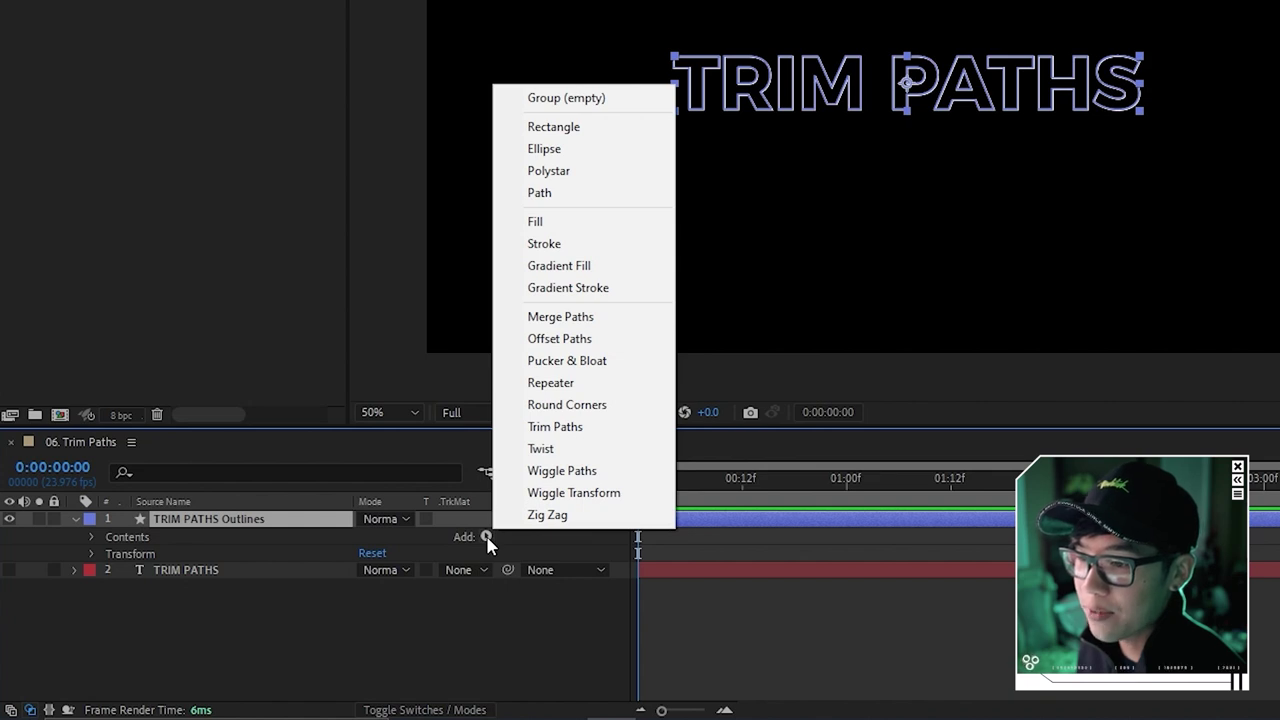
pyautogui.click(558, 430)
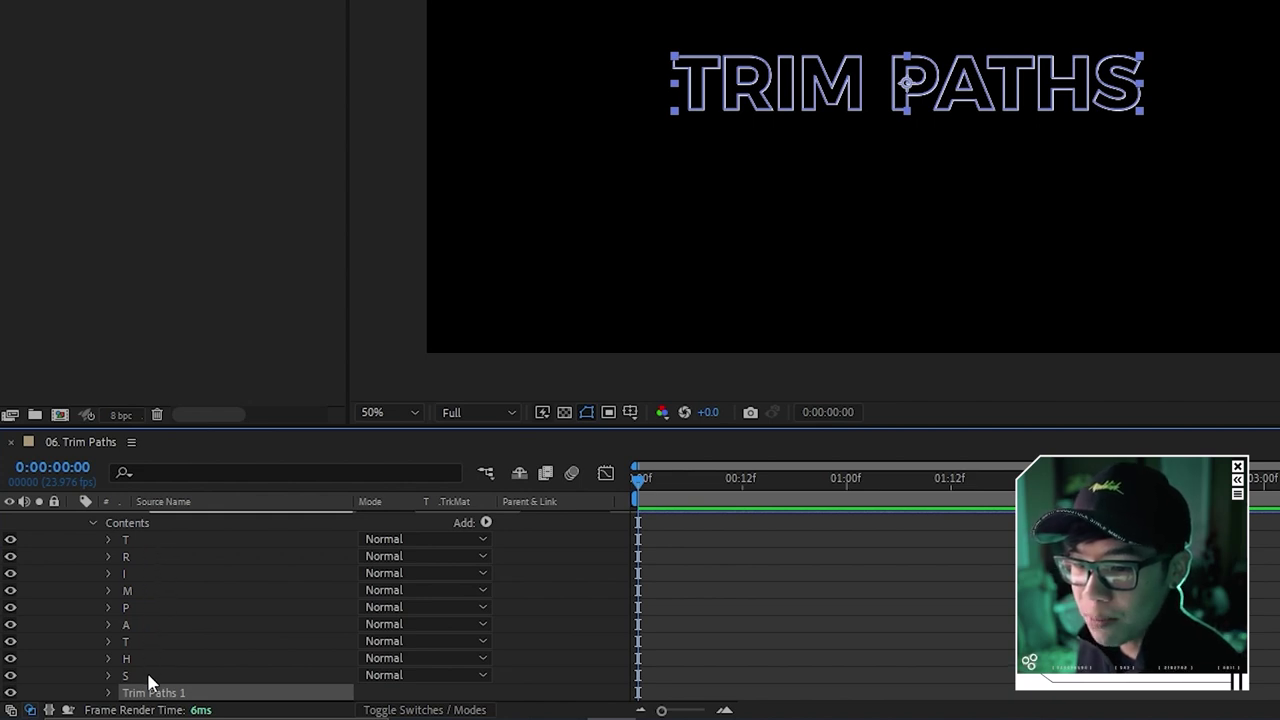
# Keyframe the Trim Paths End from 0% at the start of the timeline to 100% at 0:00:02:00
pyautogui.scroll(-1, 148, 683)
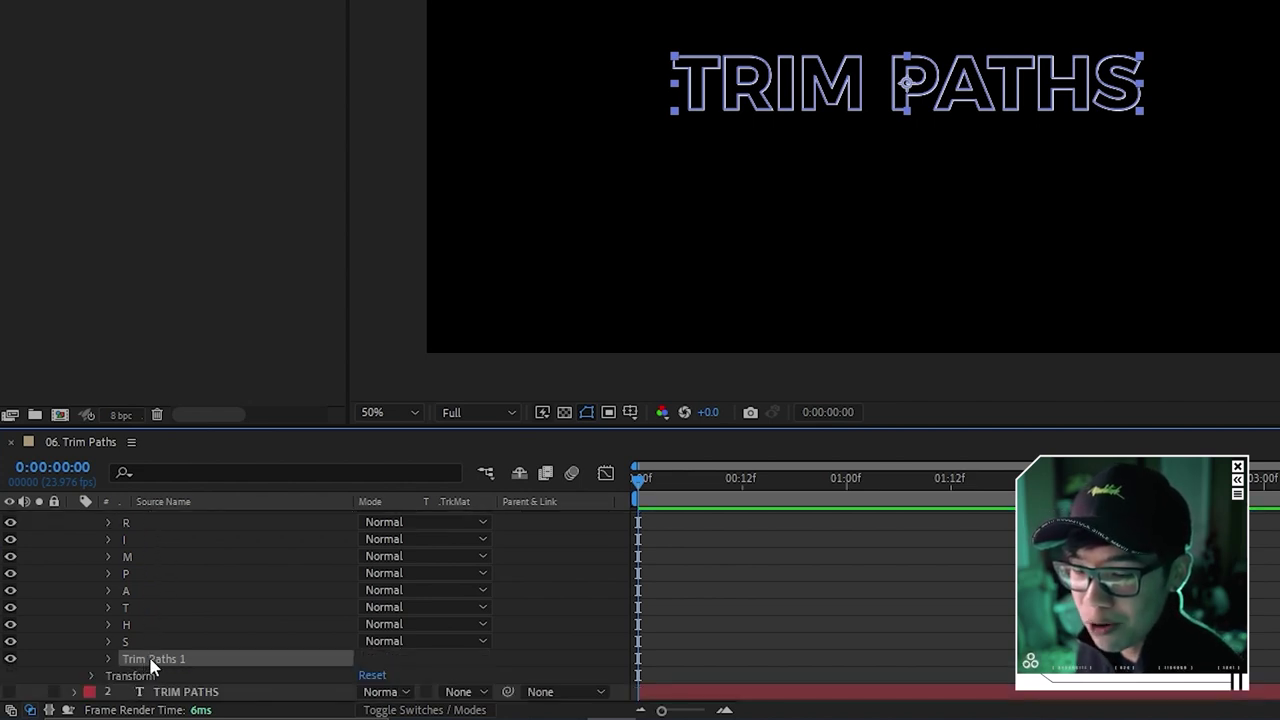
pyautogui.click(108, 659)
pyautogui.scroll(-1, 104, 653)
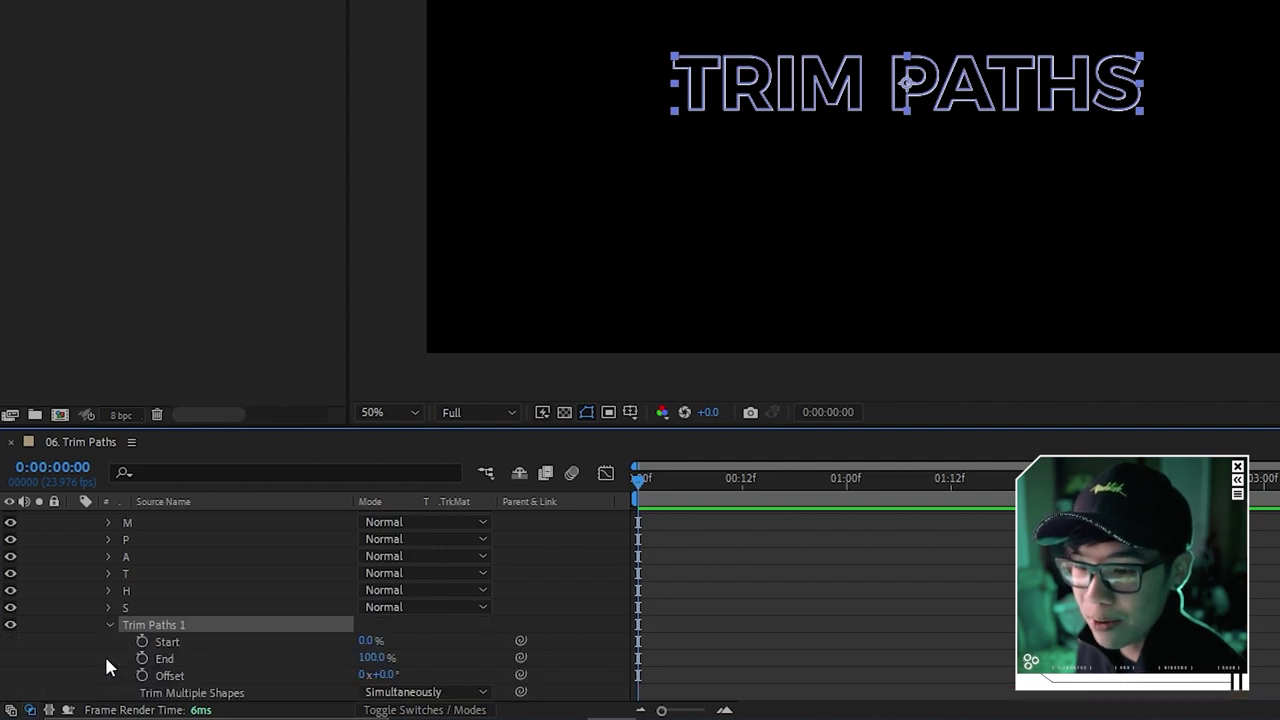
pyautogui.scroll(-1, 104, 653)
pyautogui.moveTo(745, 495); pyautogui.dragTo(1053, 510)
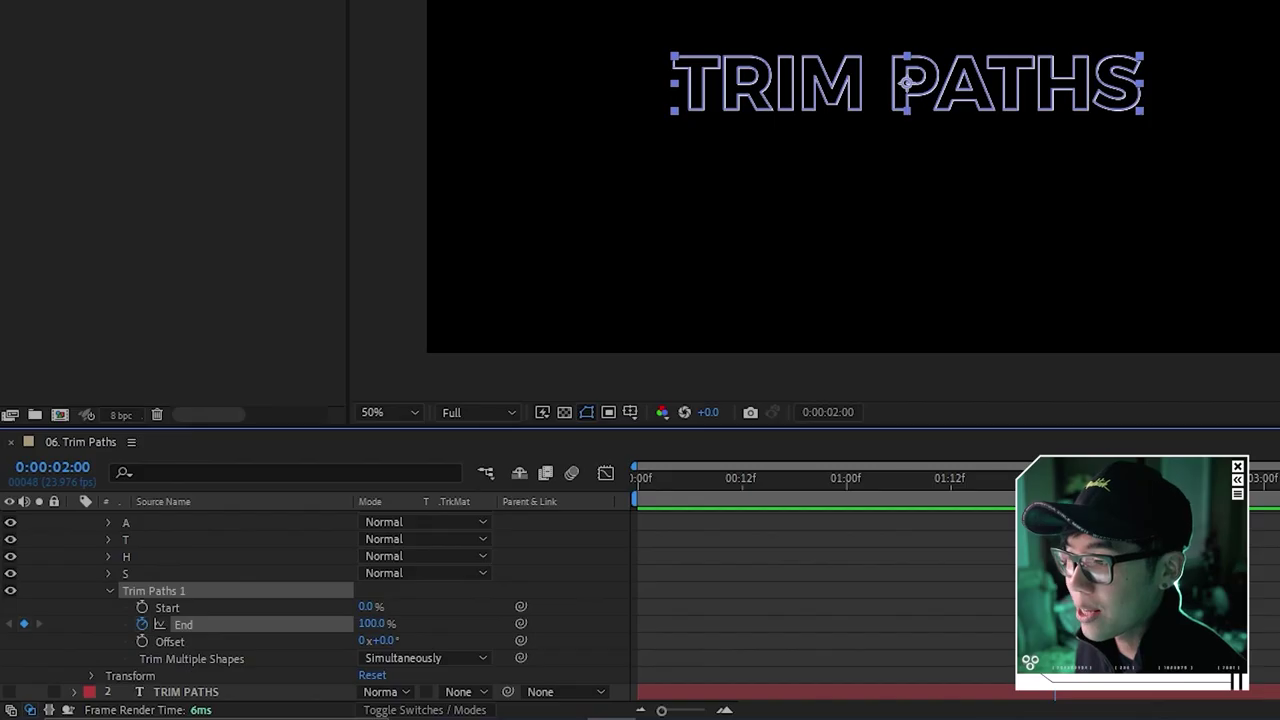
pyautogui.moveTo(972, 490); pyautogui.dragTo(640, 496)
pyautogui.click(372, 625)
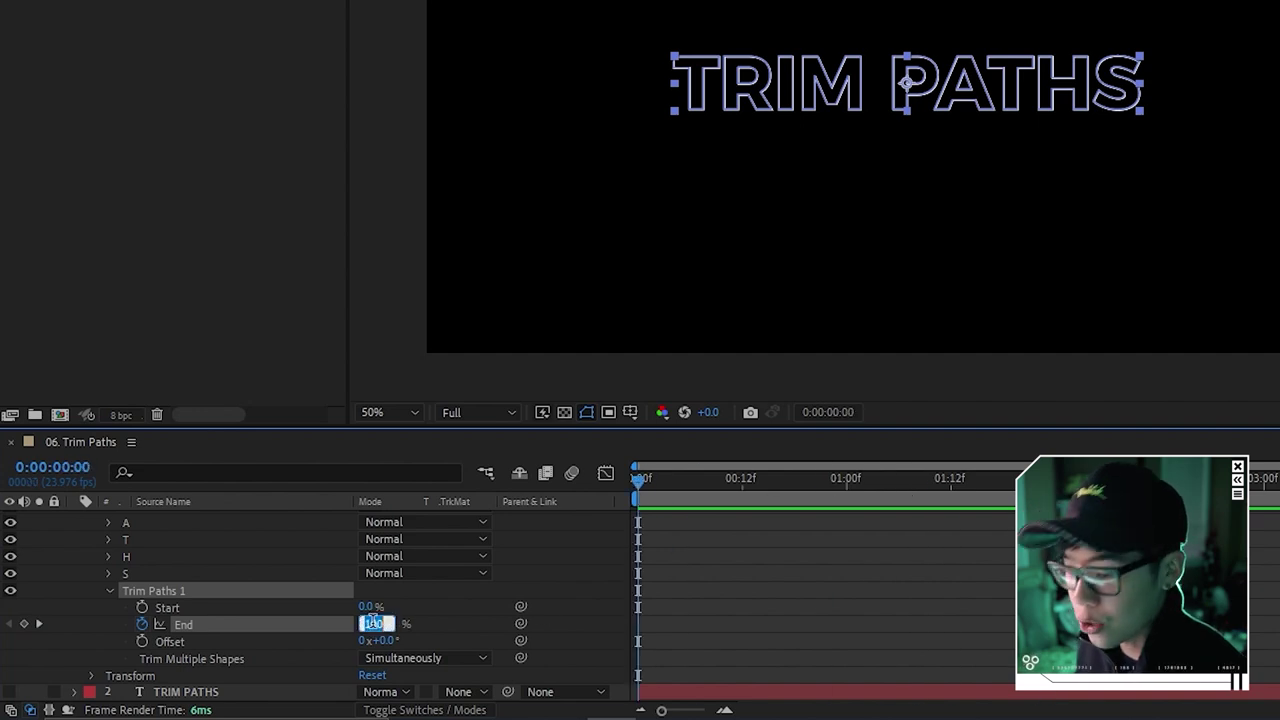
pyautogui.write('0')
pyautogui.press('Return')
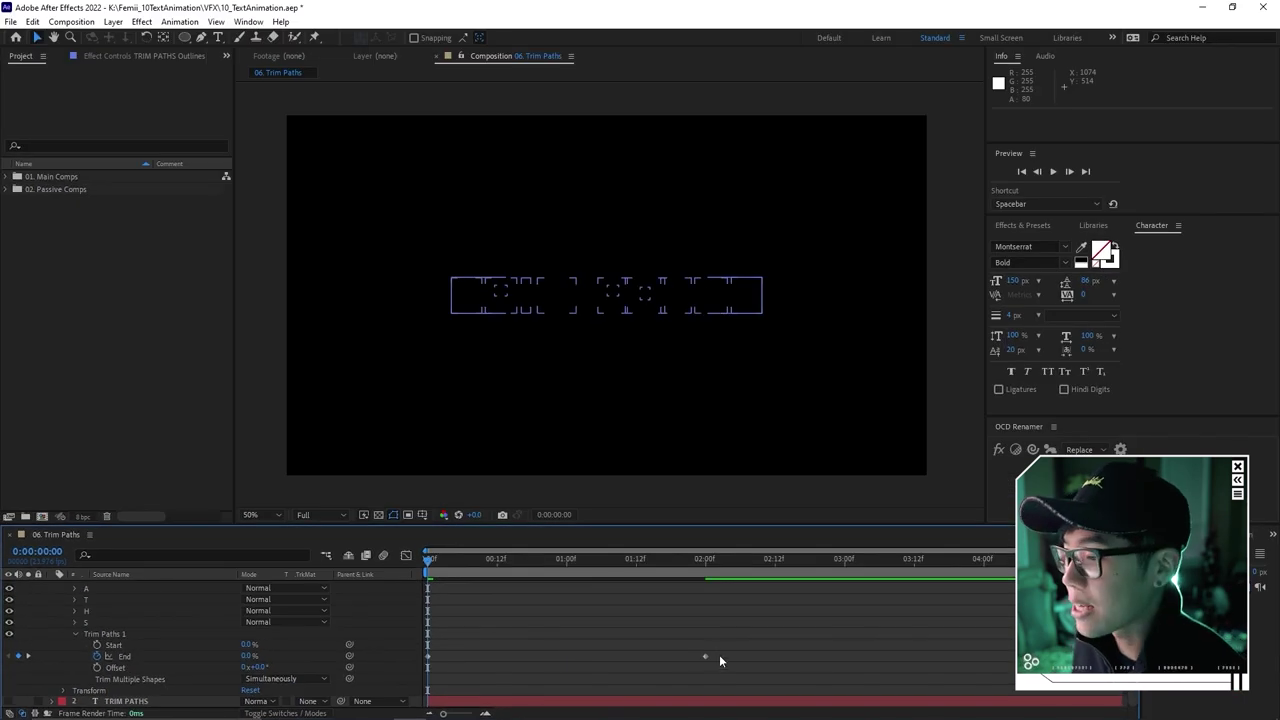
# Apply Easy Ease to both Trim Paths End keyframes and play back the outline animation
pyautogui.moveTo(719, 655); pyautogui.dragTo(420, 672)
pyautogui.click(606, 651)
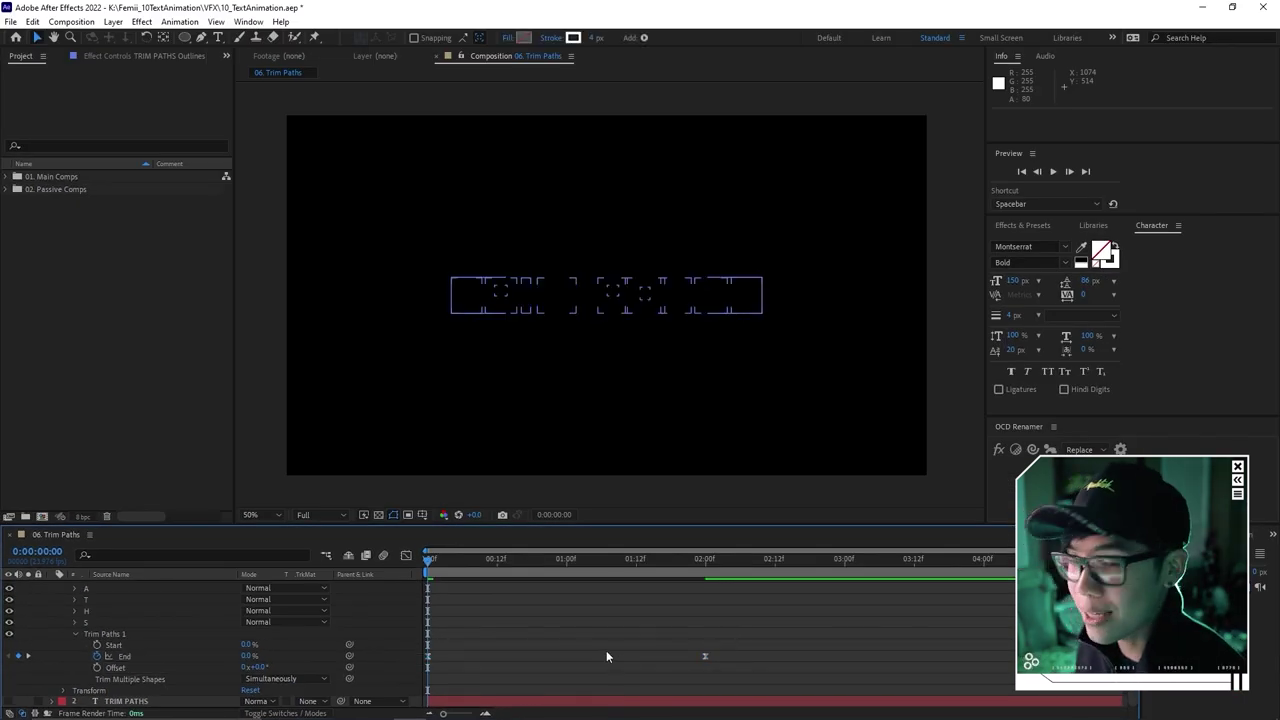
pyautogui.press('space')
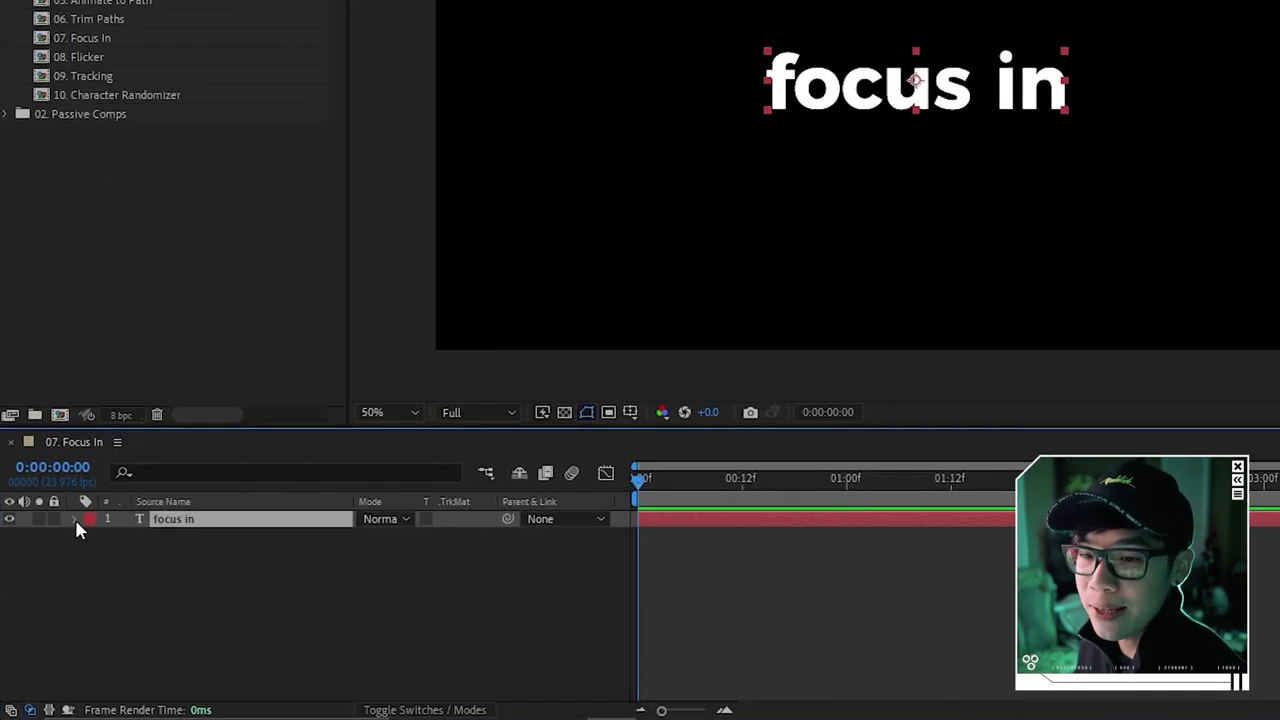
# Add a Blur animator to the "focus in" text layer and set the blur to 30.0, 30.0
pyautogui.click(51, 585)
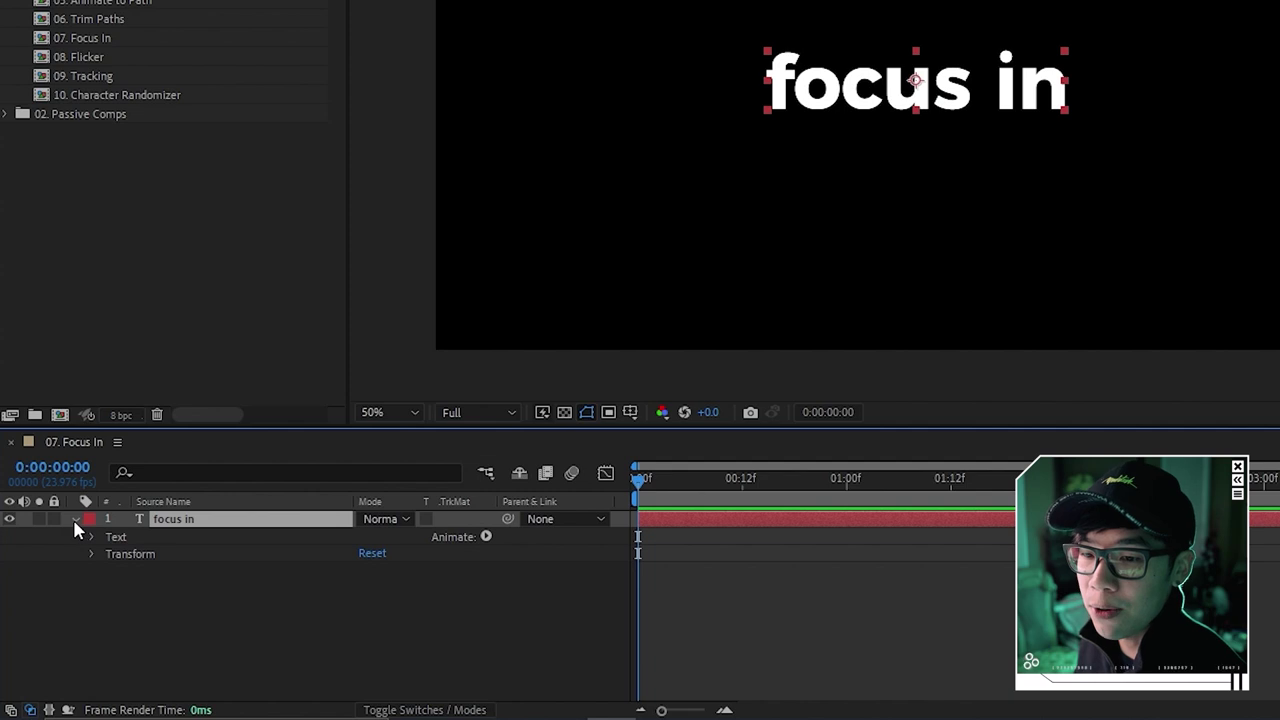
pyautogui.click(487, 538)
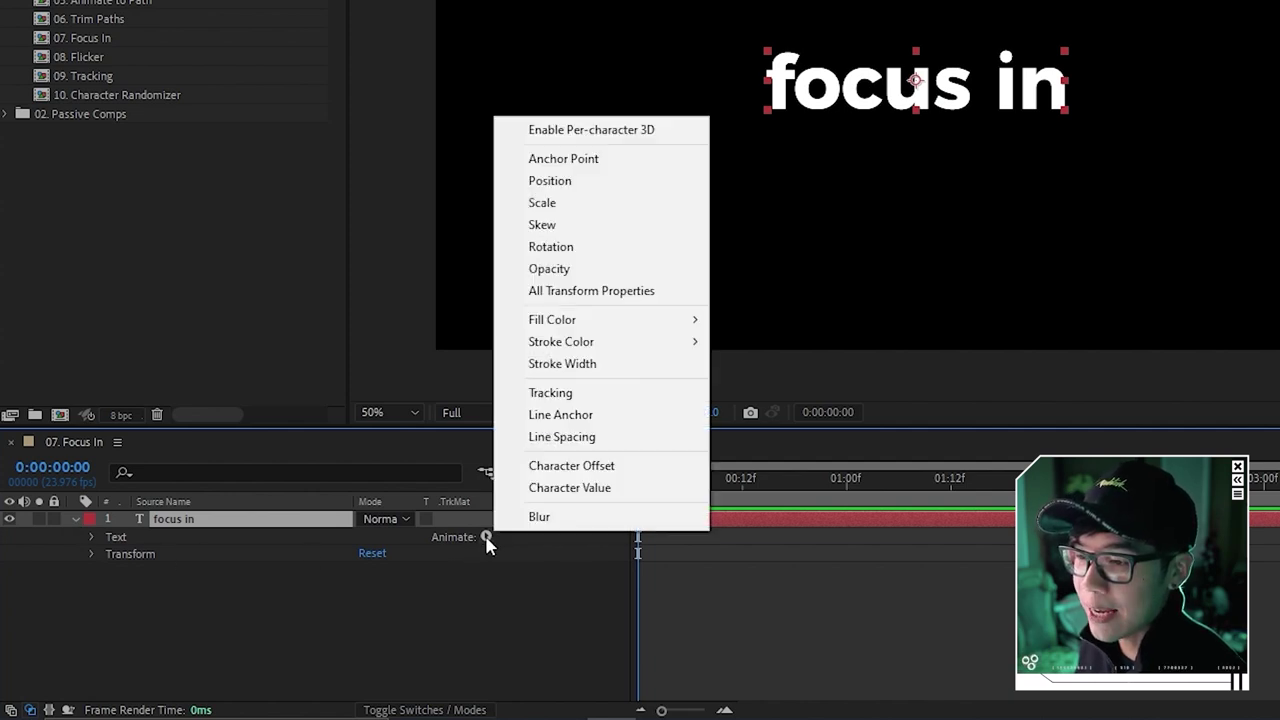
pyautogui.click(545, 517)
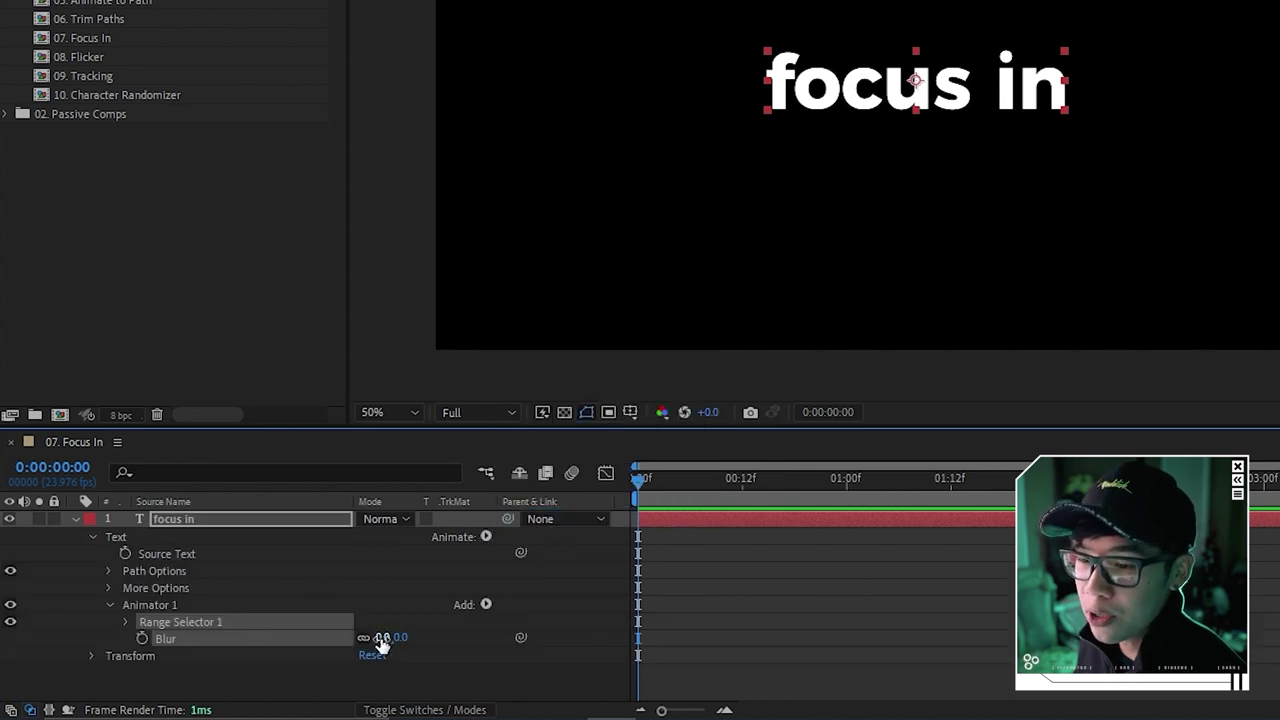
pyautogui.moveTo(382, 637); pyautogui.dragTo(409, 637)
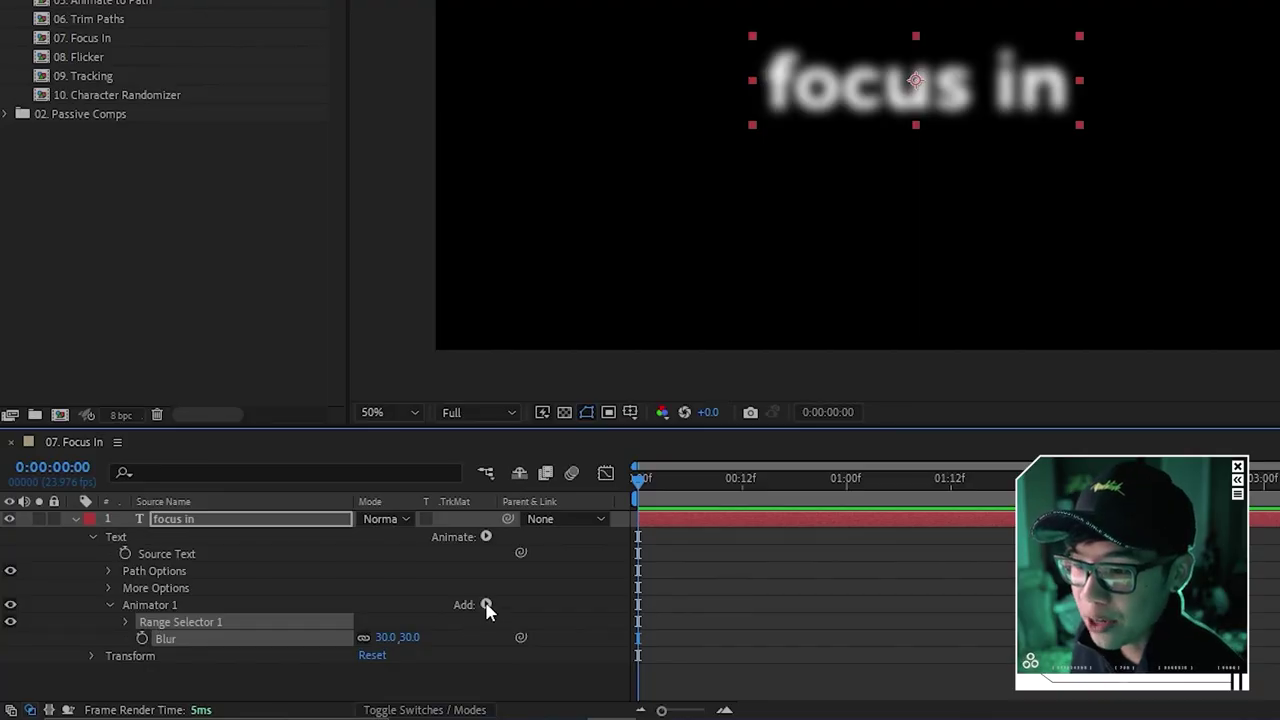
# Add an Opacity property to the "focus in" text's blur animator and set it to 0%
pyautogui.click(486, 606)
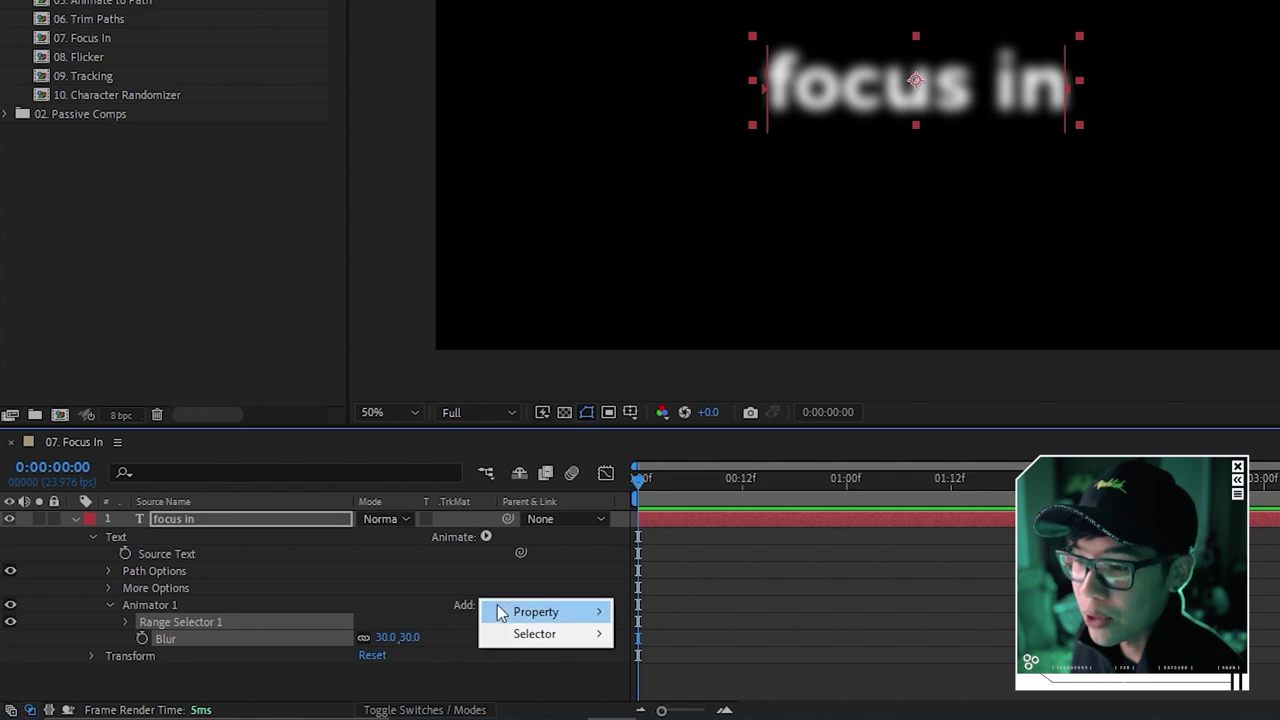
pyautogui.moveTo(508, 612)
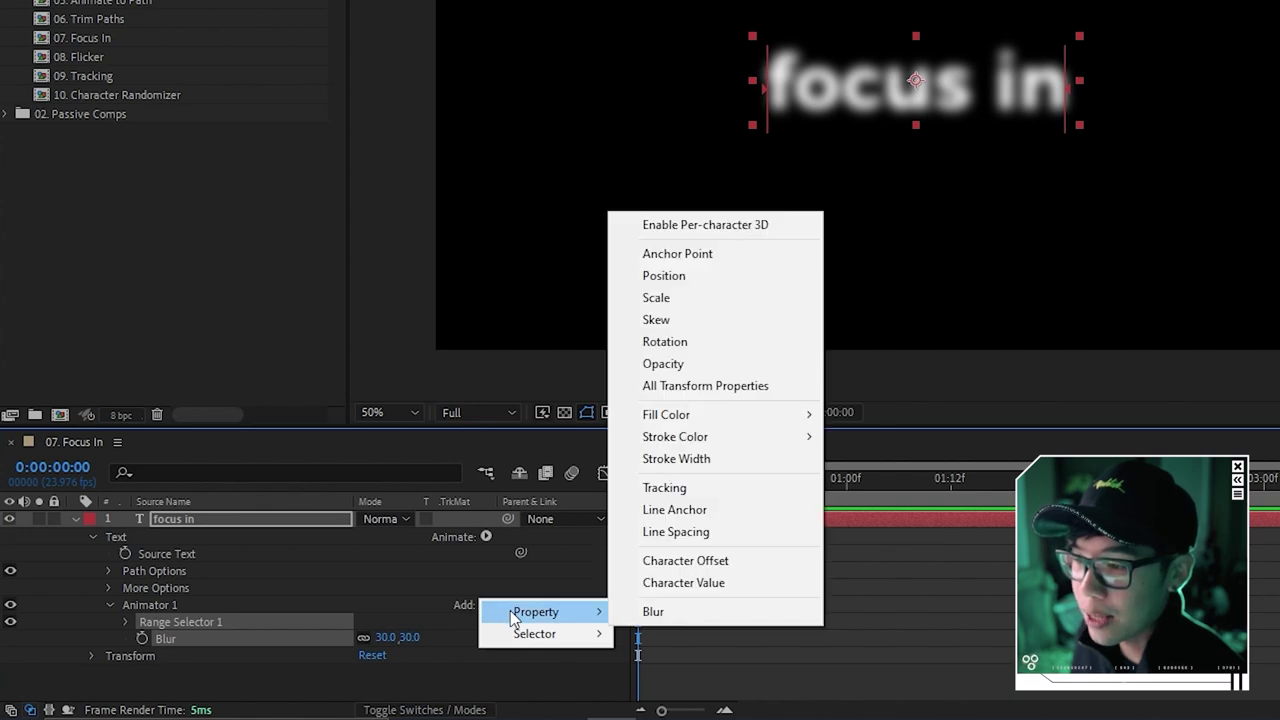
pyautogui.click(690, 364)
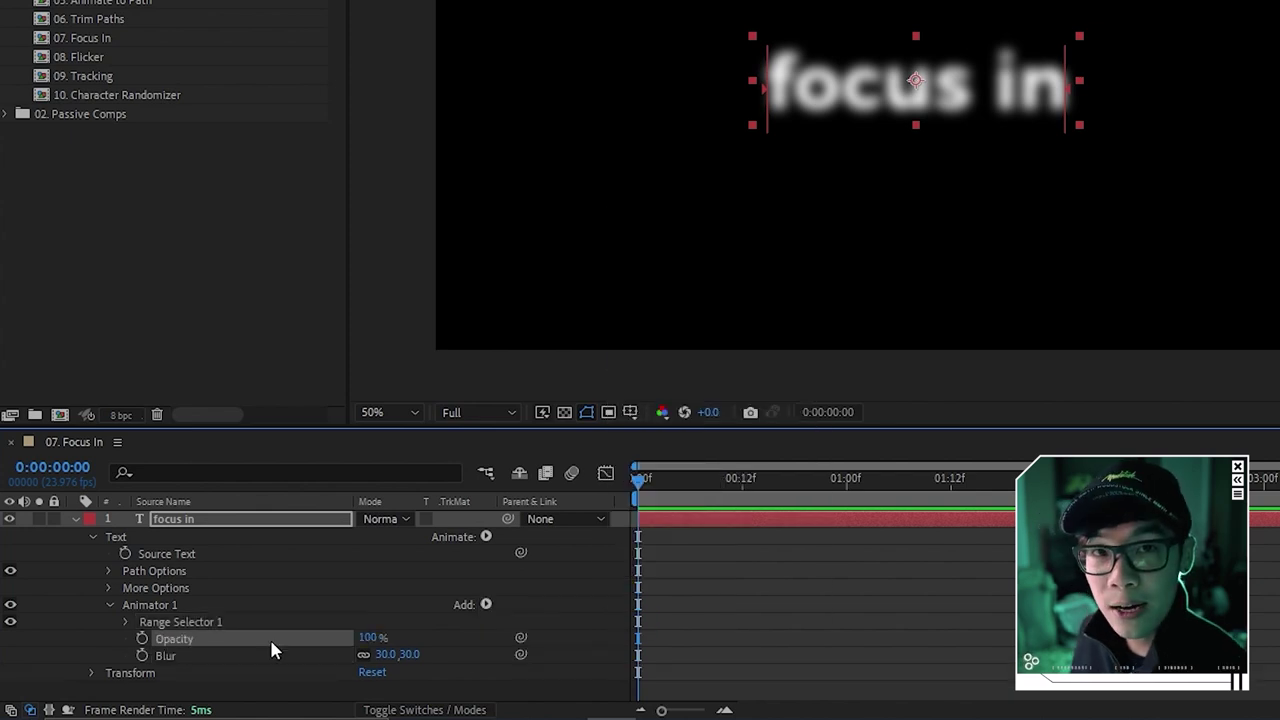
pyautogui.moveTo(368, 637); pyautogui.dragTo(248, 629)
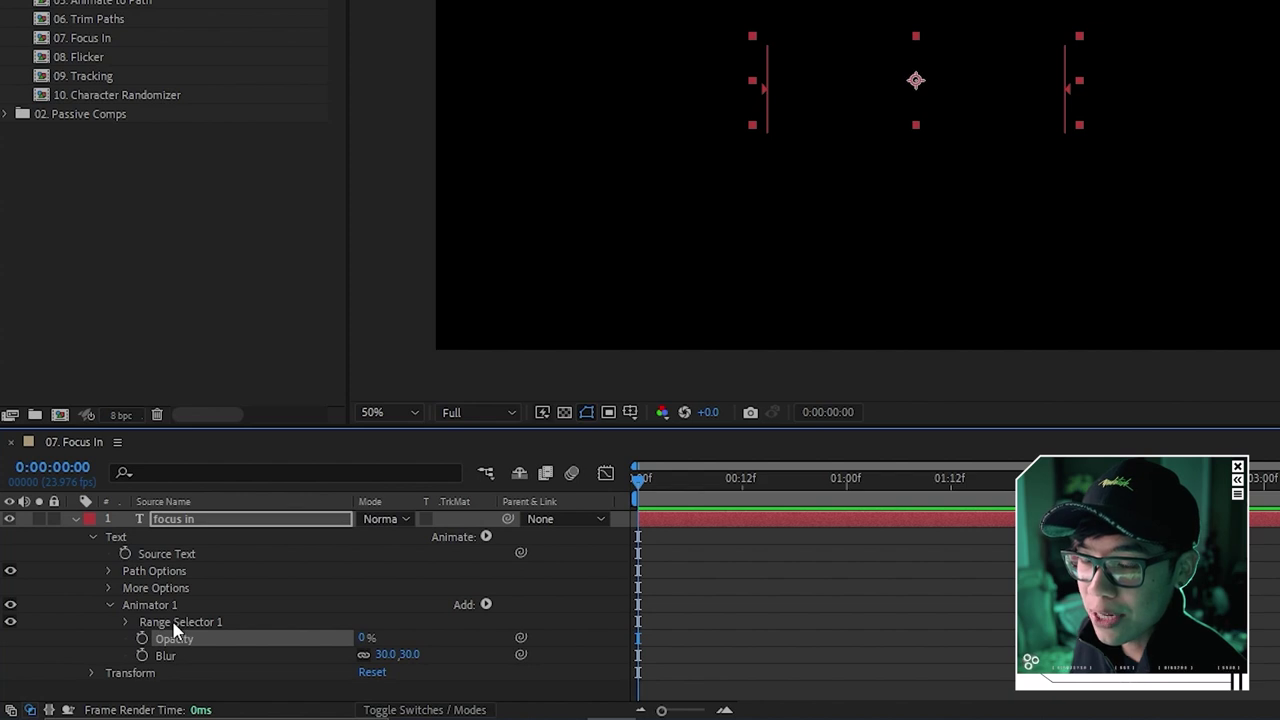
# Keyframe the range selector's Start from 0% at the beginning to 100% at 0:00:01:12, and play back the focus-in reveal
pyautogui.click(124, 619)
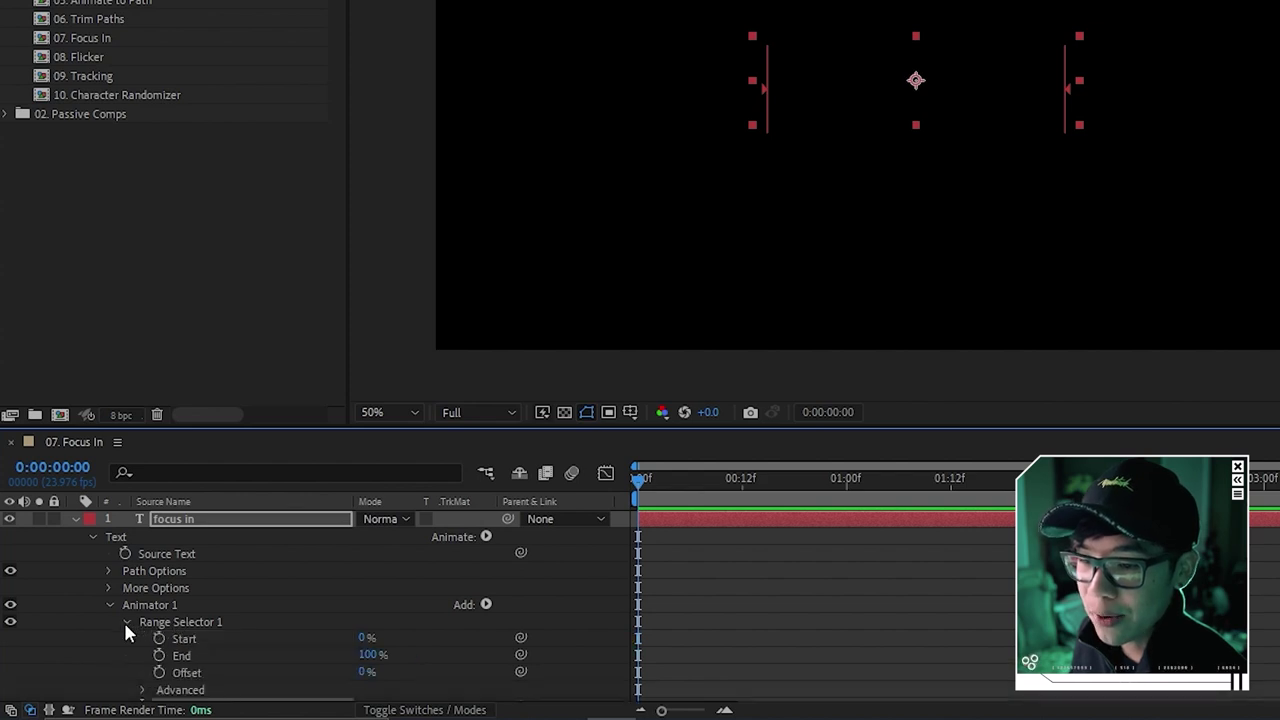
pyautogui.scroll(-1, 123, 620)
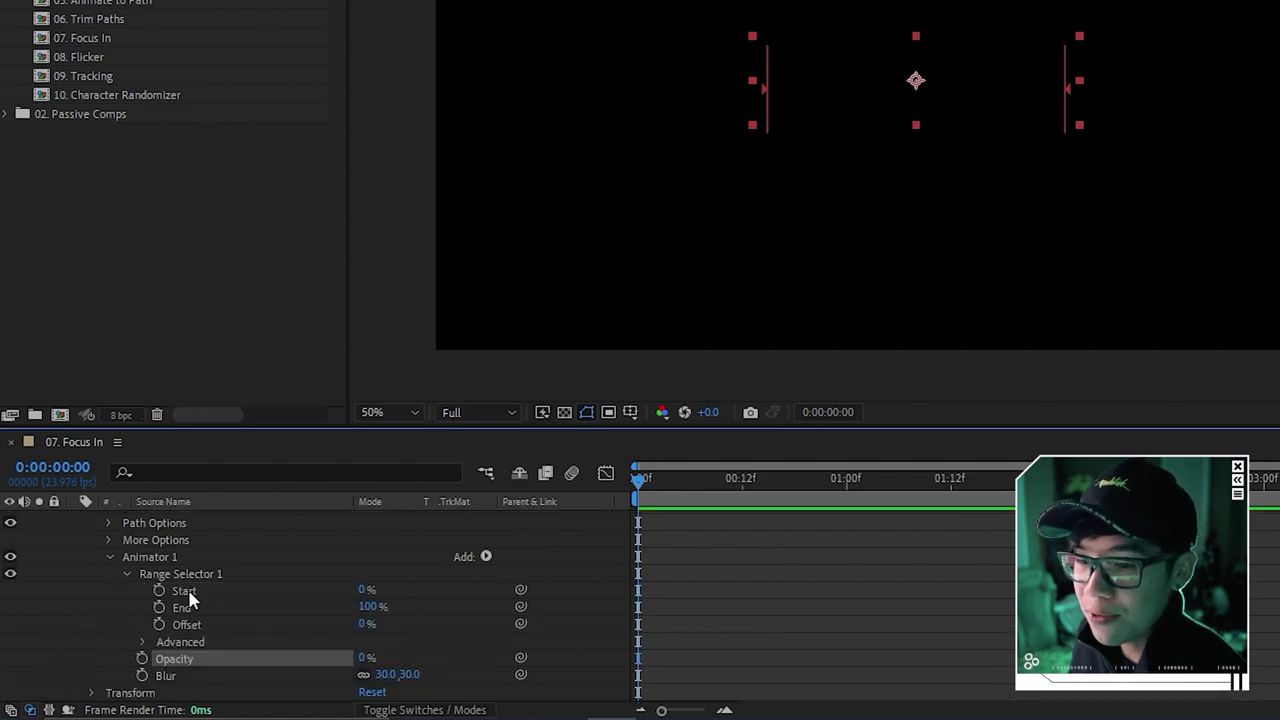
pyautogui.click(286, 592)
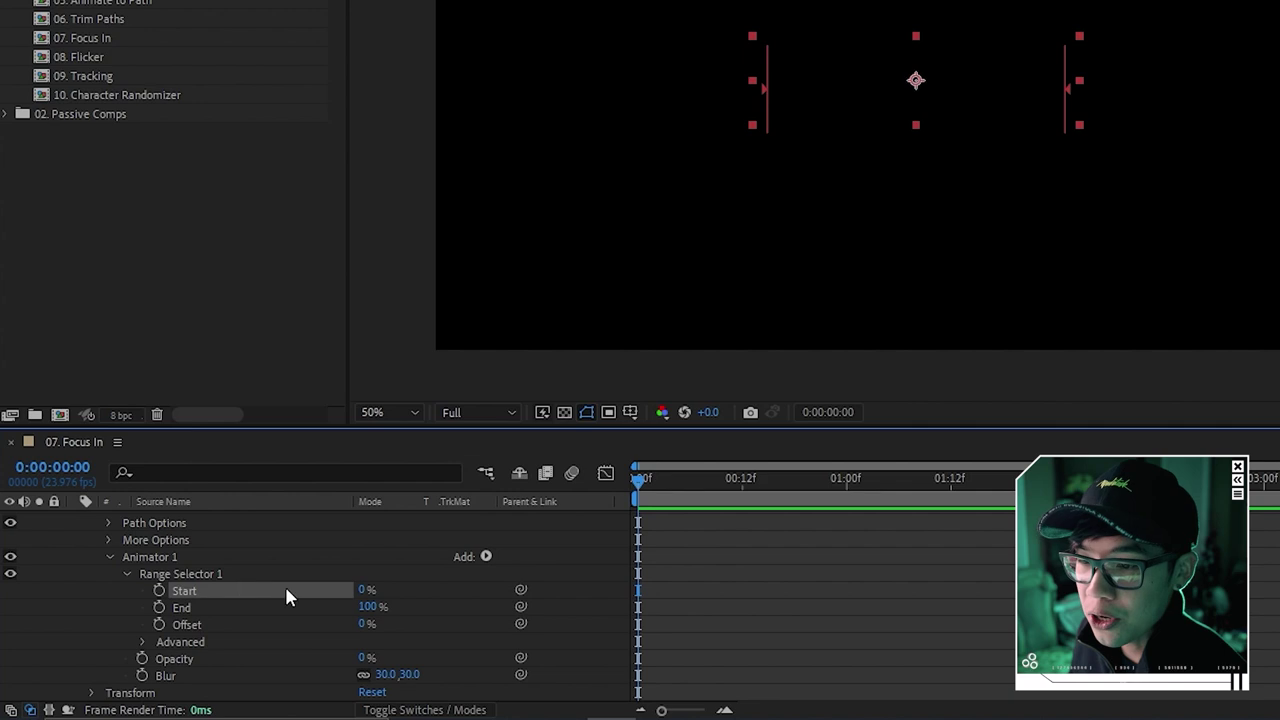
pyautogui.click(160, 592)
pyautogui.moveTo(645, 502); pyautogui.dragTo(955, 518)
pyautogui.moveTo(362, 591); pyautogui.dragTo(743, 562)
pyautogui.press('Home')
pyautogui.press('space')
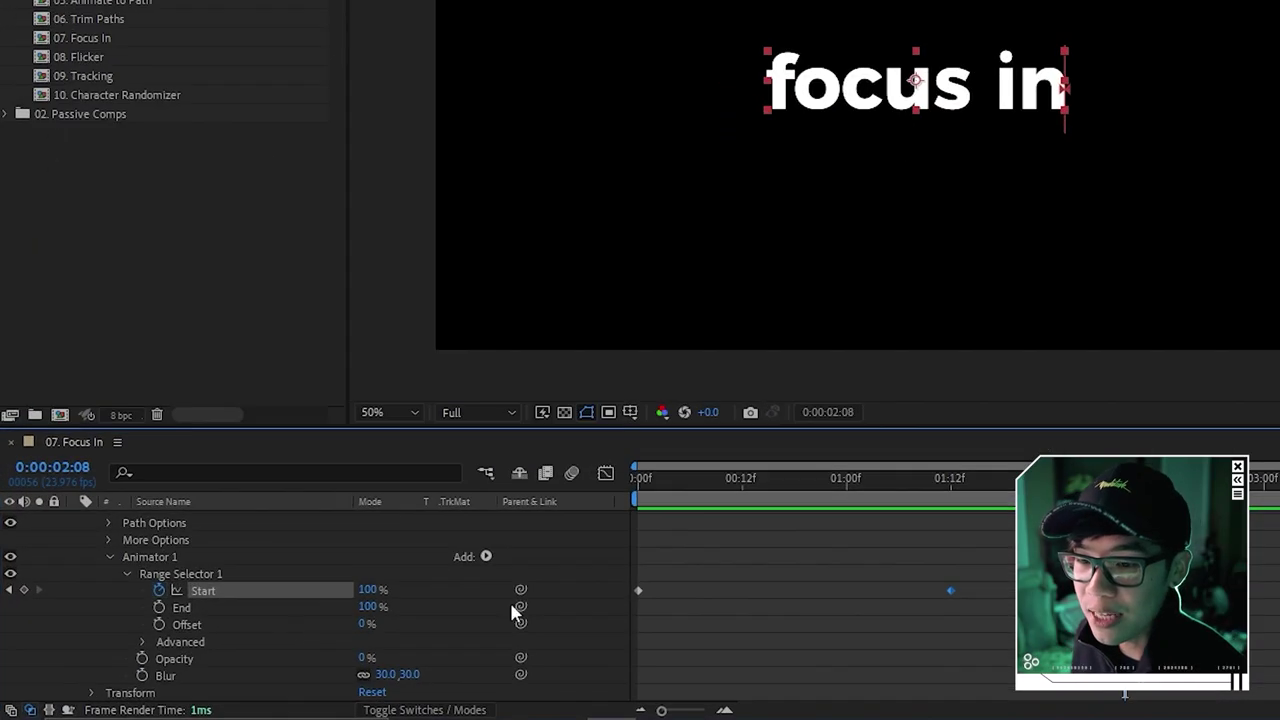
# Turn on Randomize Order in the range selector's advanced options and preview the letters focusing in
pyautogui.click(160, 577)
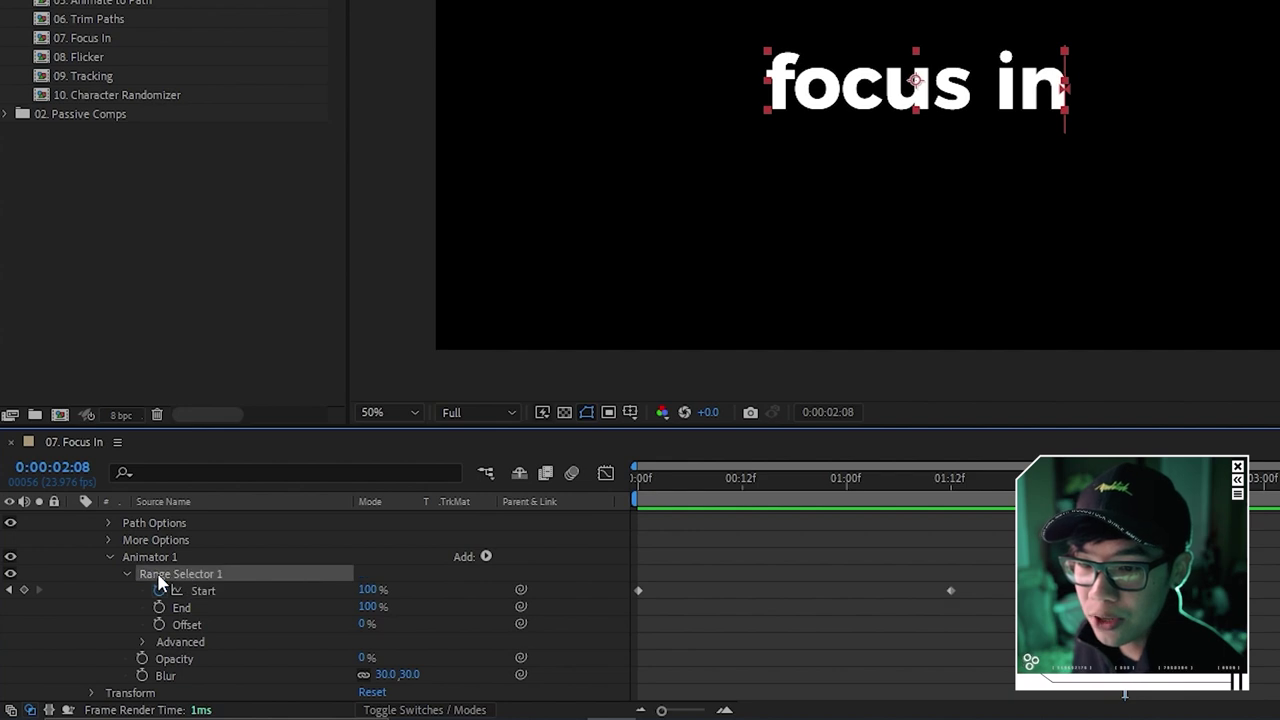
pyautogui.click(142, 642)
pyautogui.scroll(-3, 143, 652)
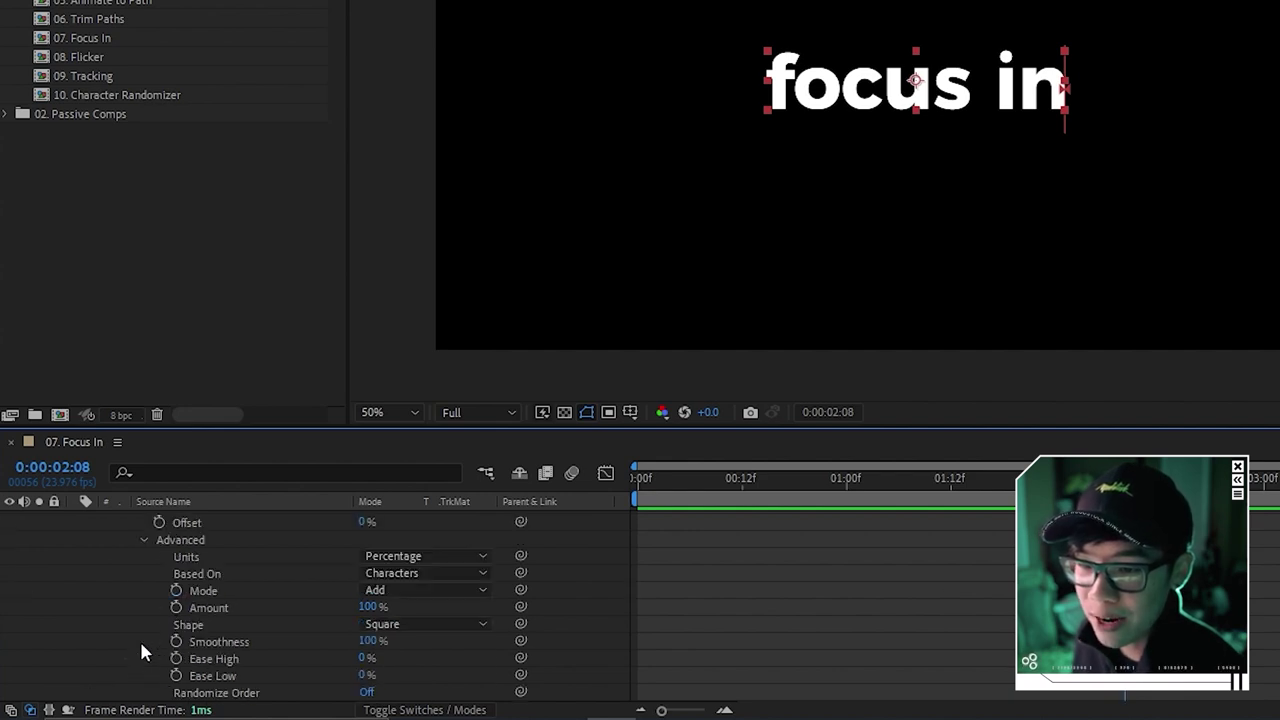
pyautogui.scroll(-2, 134, 637)
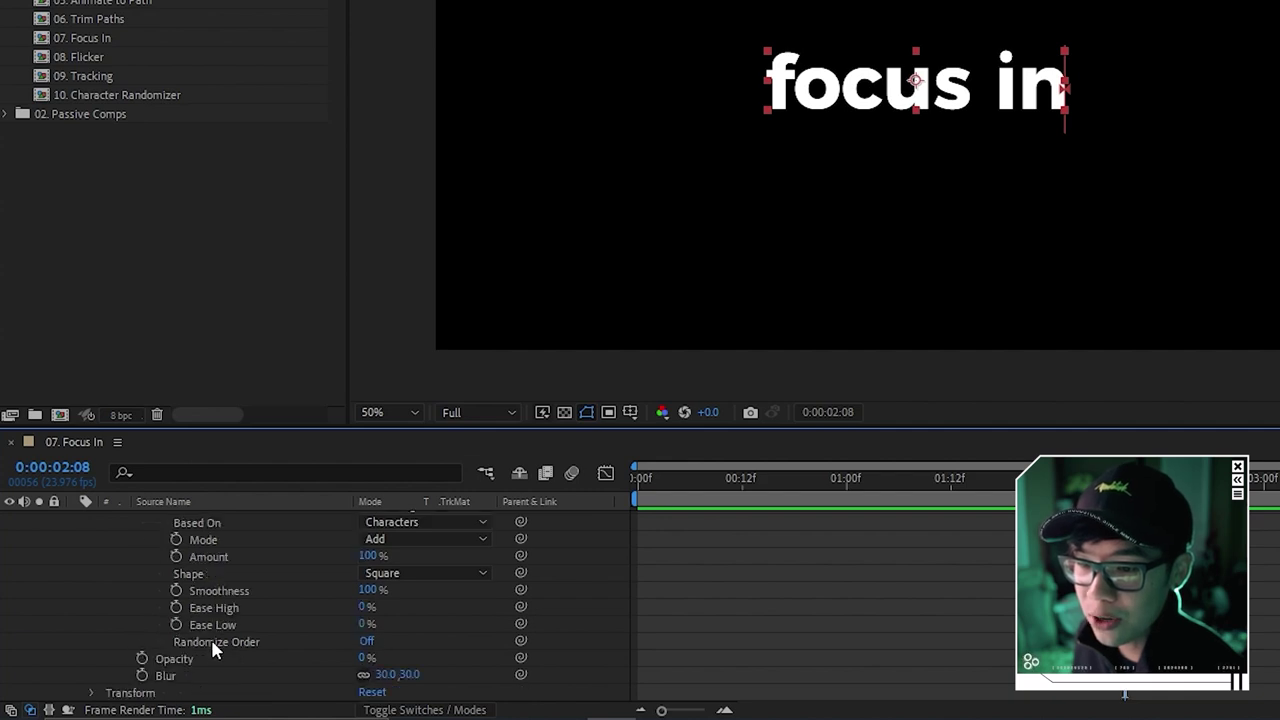
pyautogui.click(367, 642)
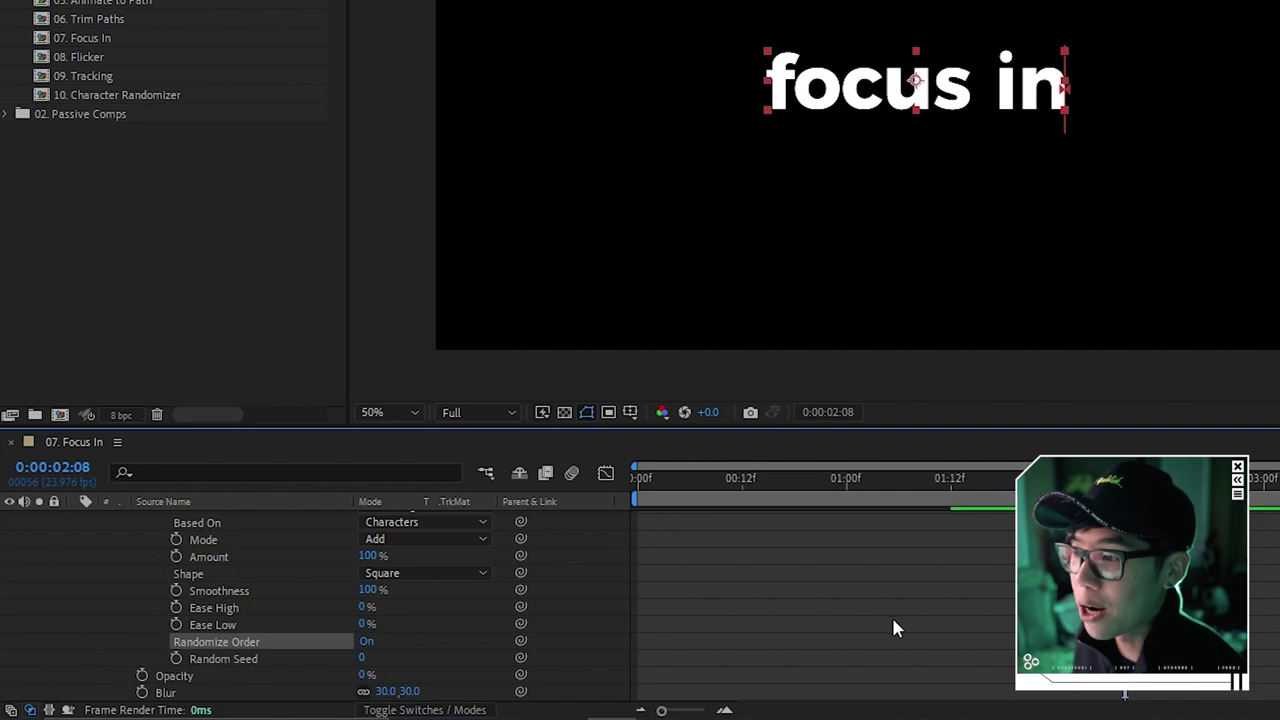
pyautogui.press('space')
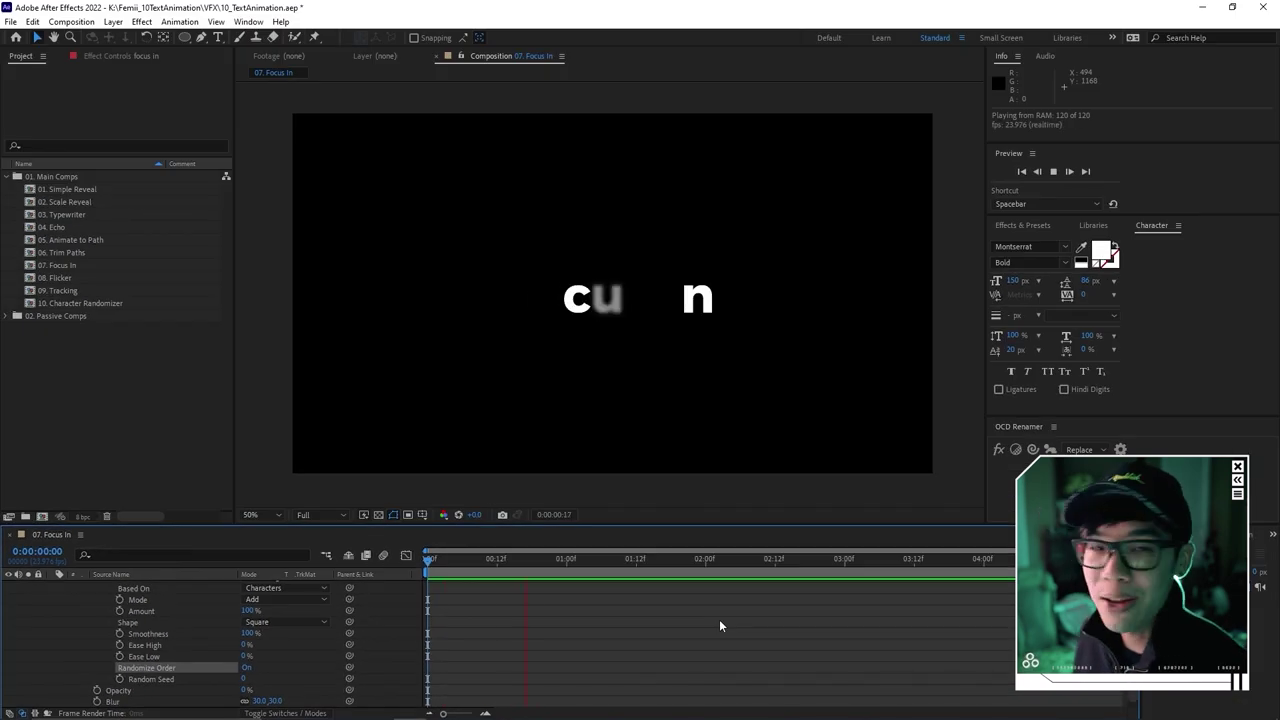
pyautogui.press('space')
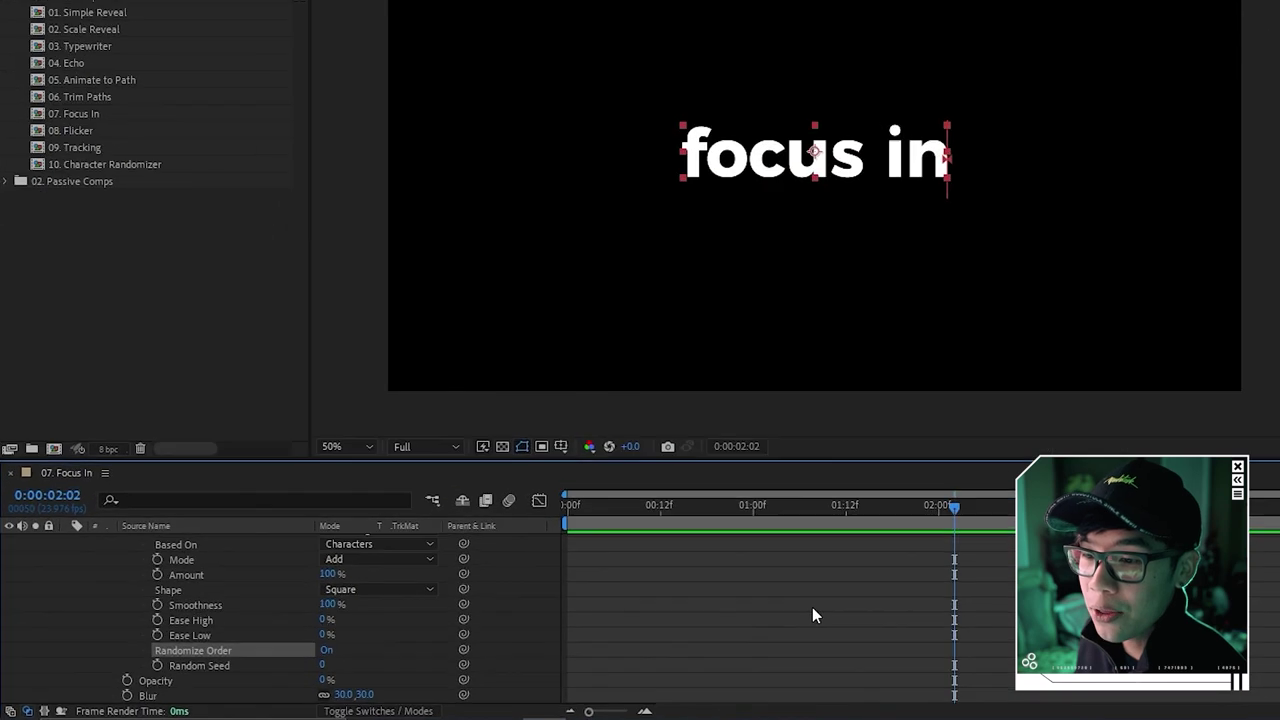
# Set the range selector's Based On option to Words and preview the animation
pyautogui.scroll(2, 812, 612)
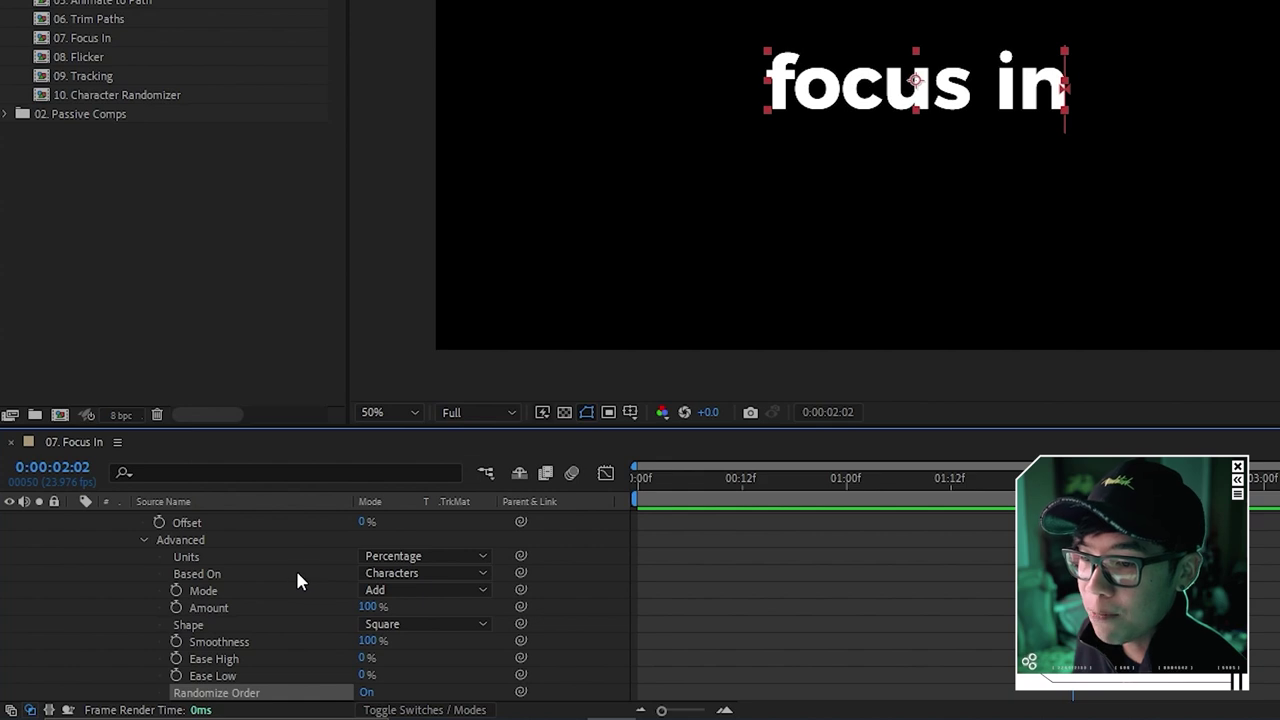
pyautogui.click(388, 573)
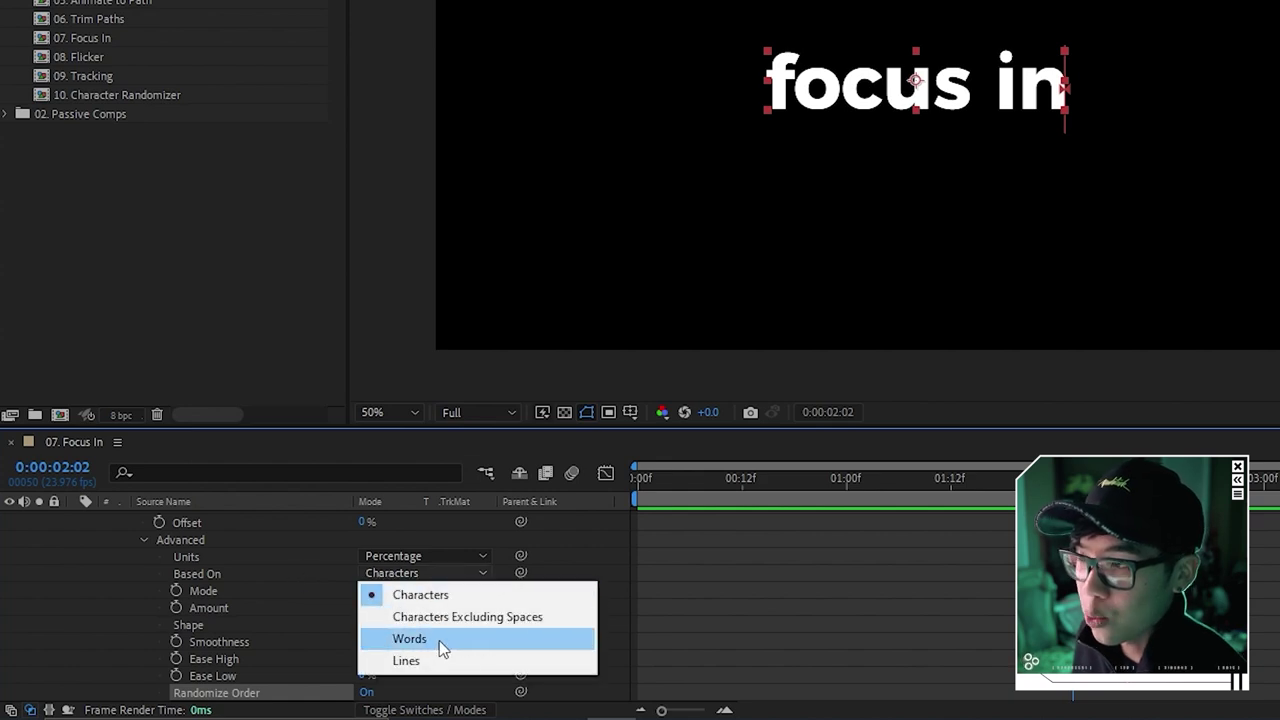
pyautogui.click(439, 640)
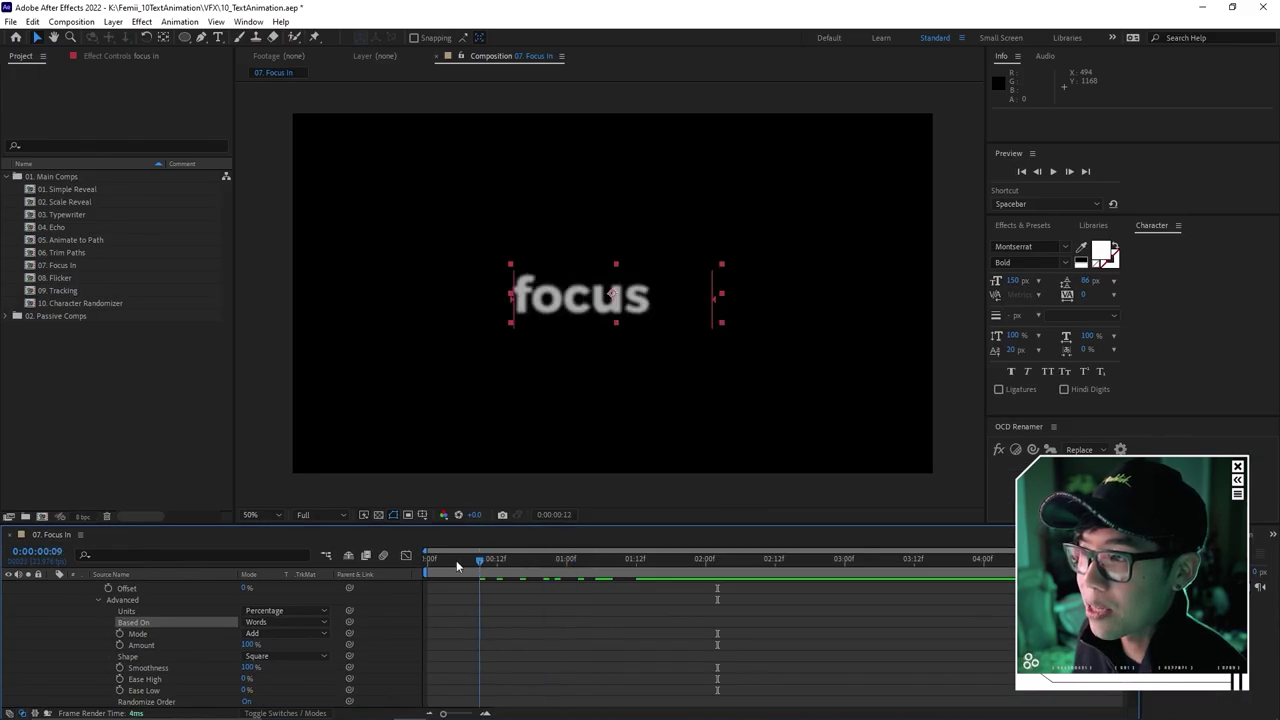
pyautogui.press('space')
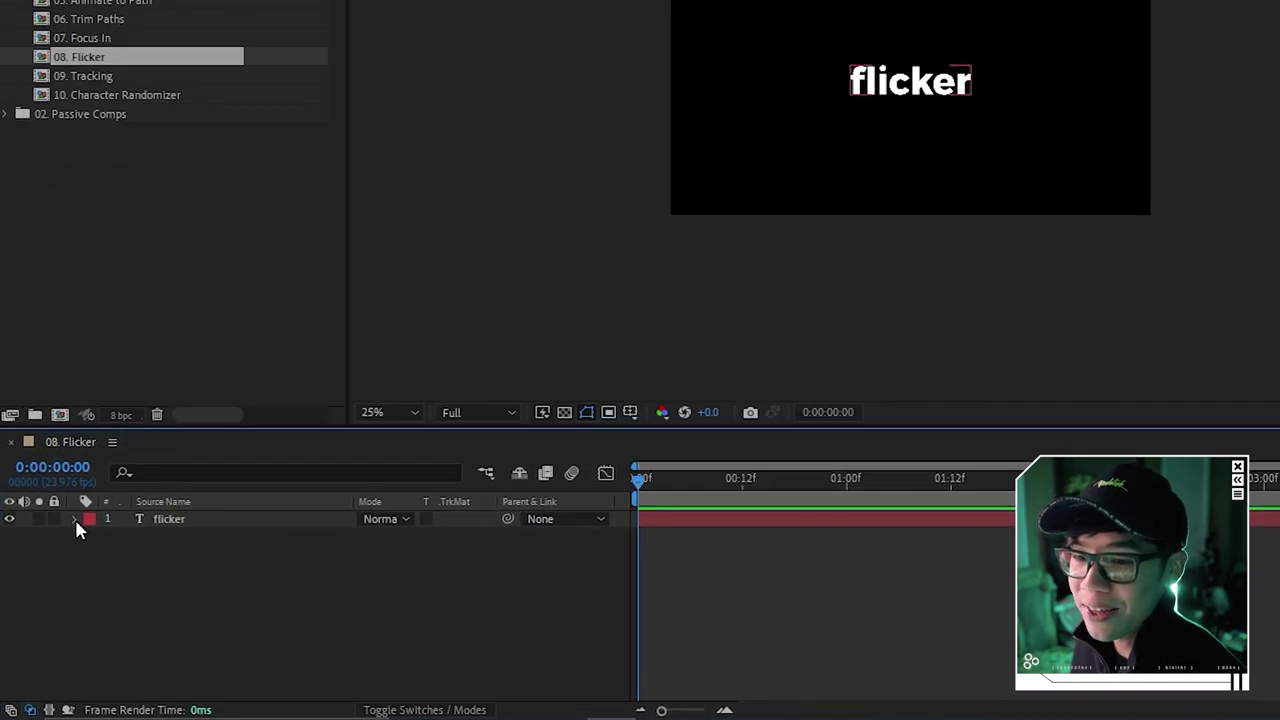
# Add an Opacity animator to the "flicker" text layer and set the opacity to 0%
pyautogui.click(50, 585)
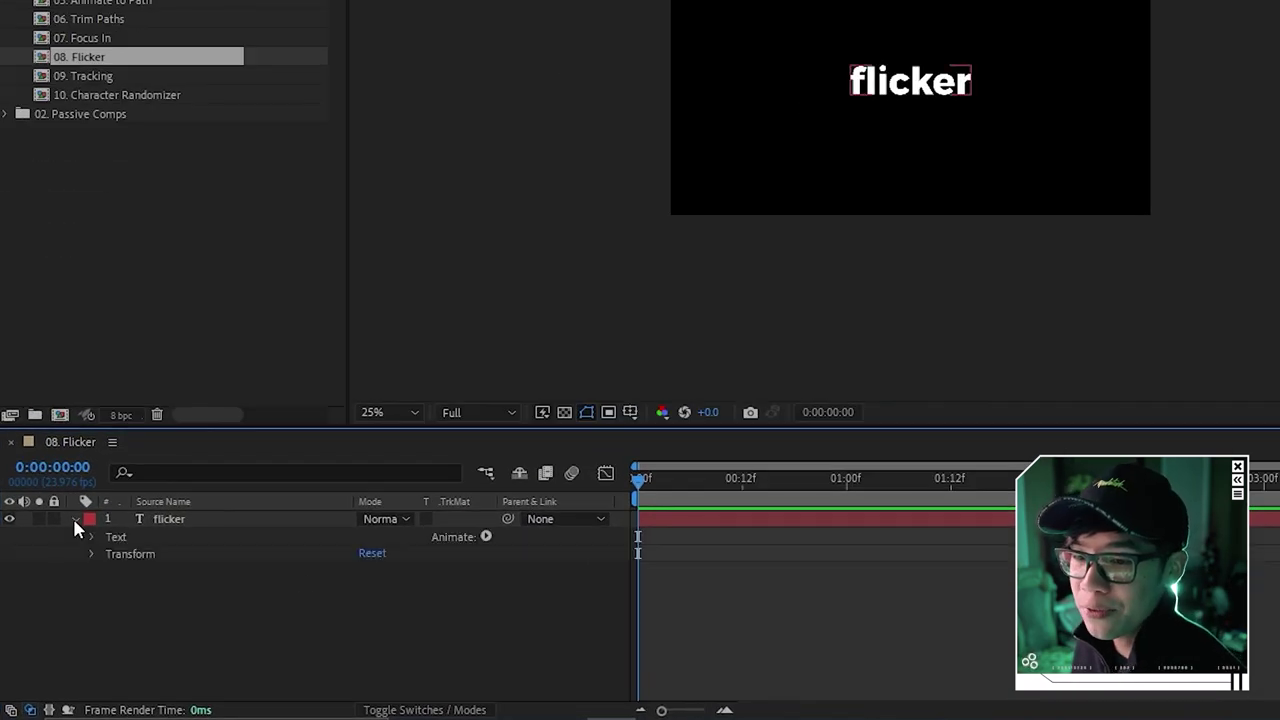
pyautogui.click(487, 537)
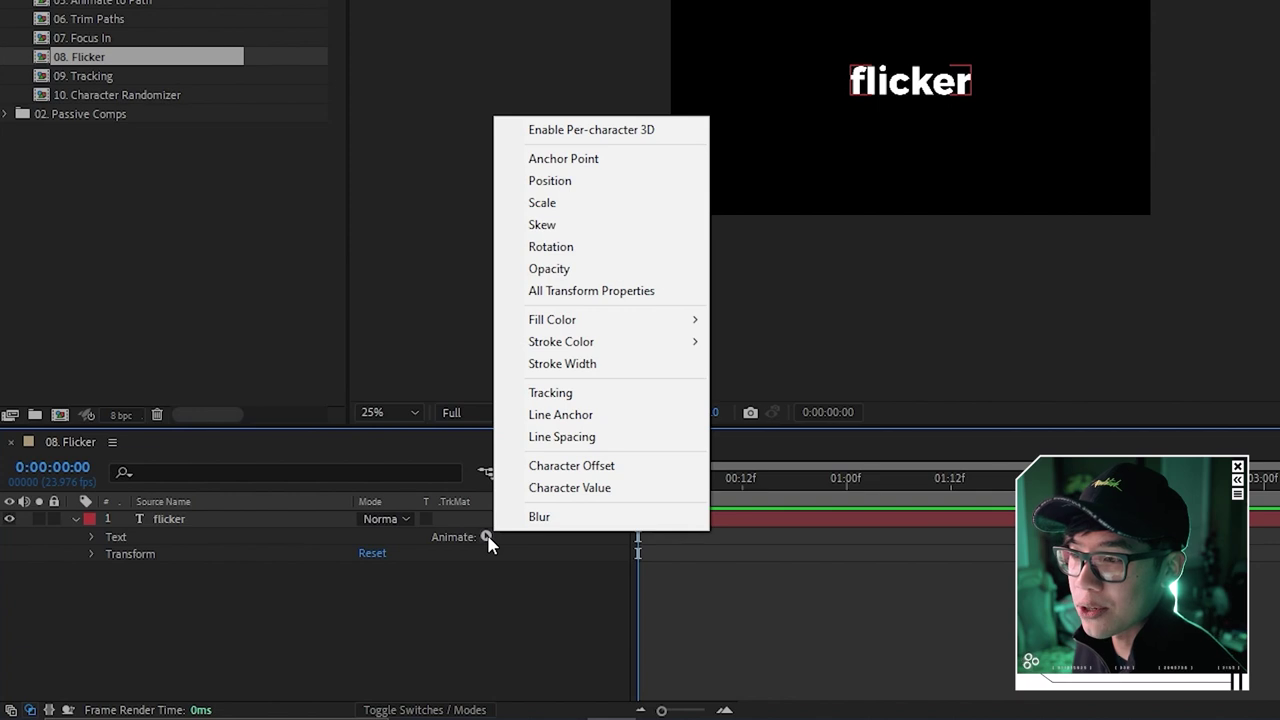
pyautogui.click(568, 269)
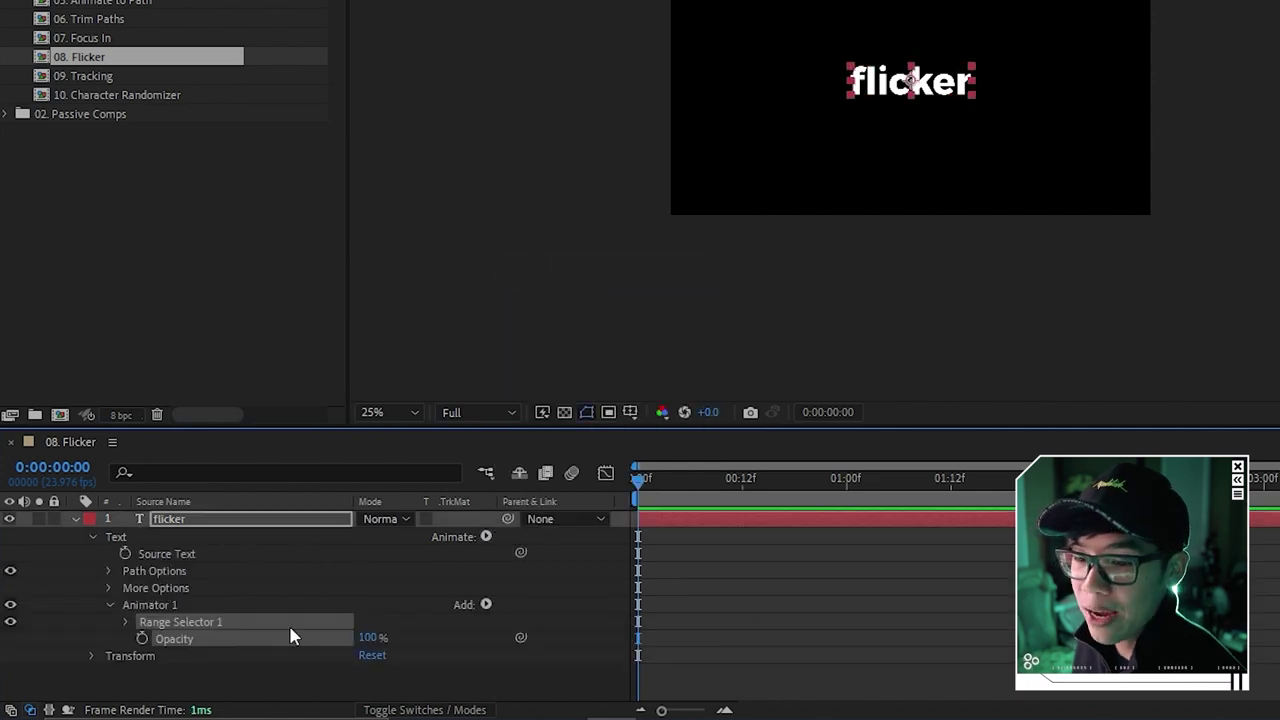
pyautogui.moveTo(370, 638); pyautogui.dragTo(190, 634)
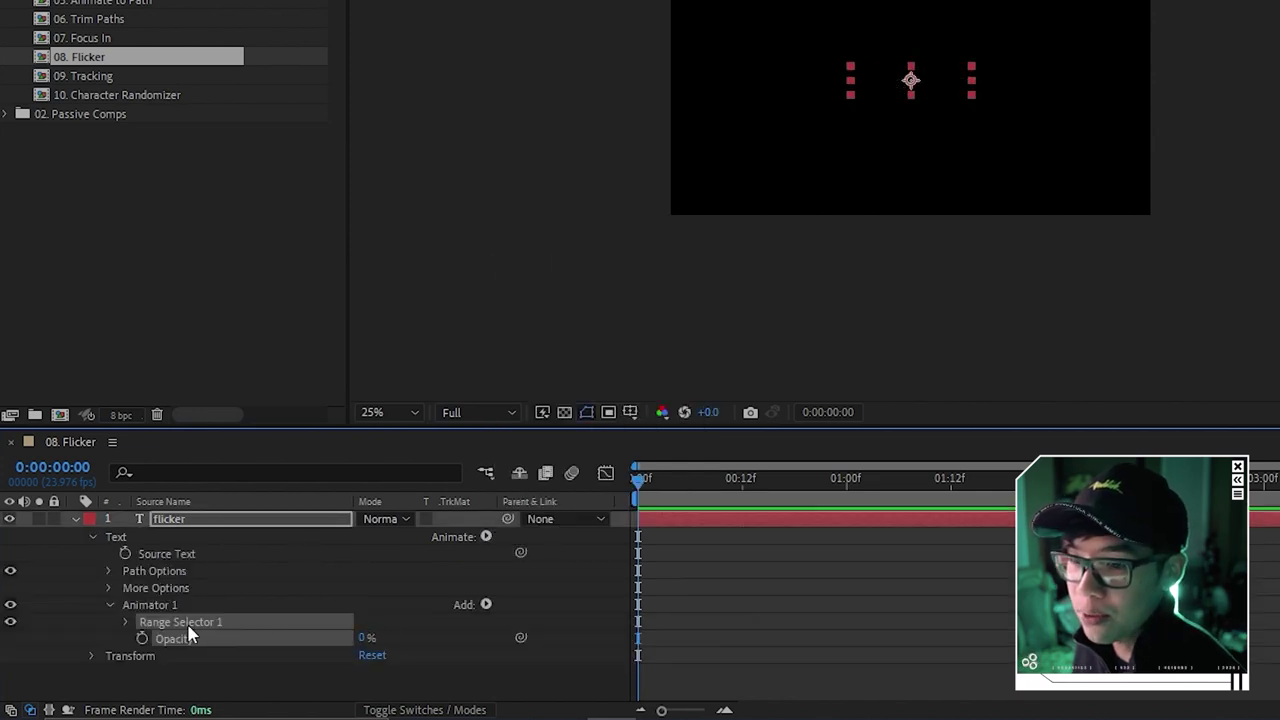
# Keyframe the range selector's Start from 0% at the beginning to 100% at 0:00:01:00 and preview the "flicker" text reveal
pyautogui.click(126, 623)
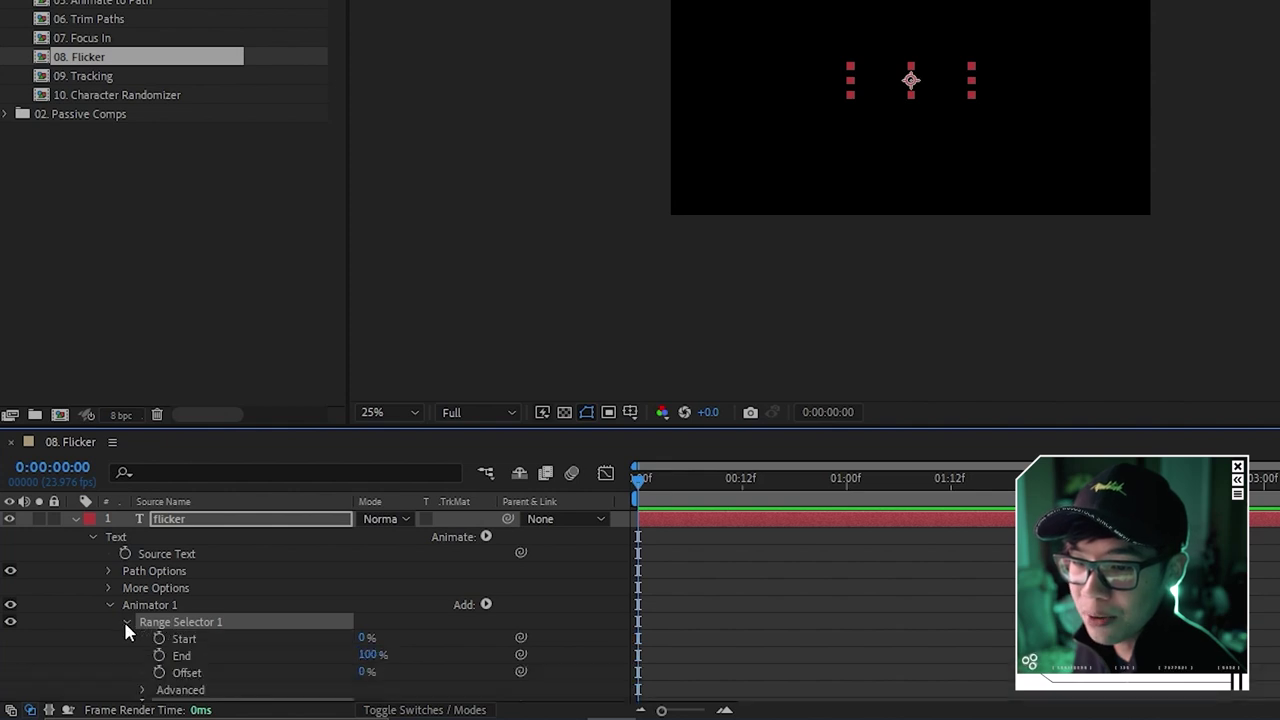
pyautogui.scroll(-1, 142, 638)
pyautogui.click(611, 589)
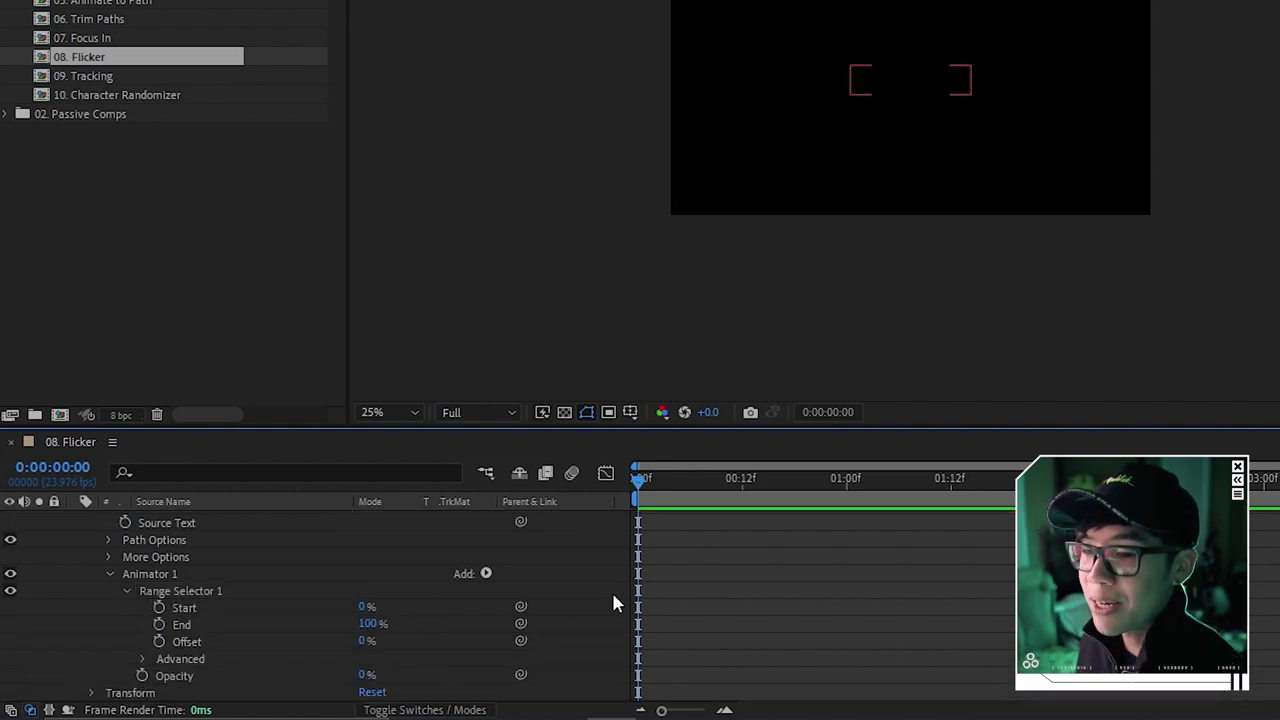
pyautogui.click(158, 608)
pyautogui.moveTo(766, 488); pyautogui.dragTo(848, 491)
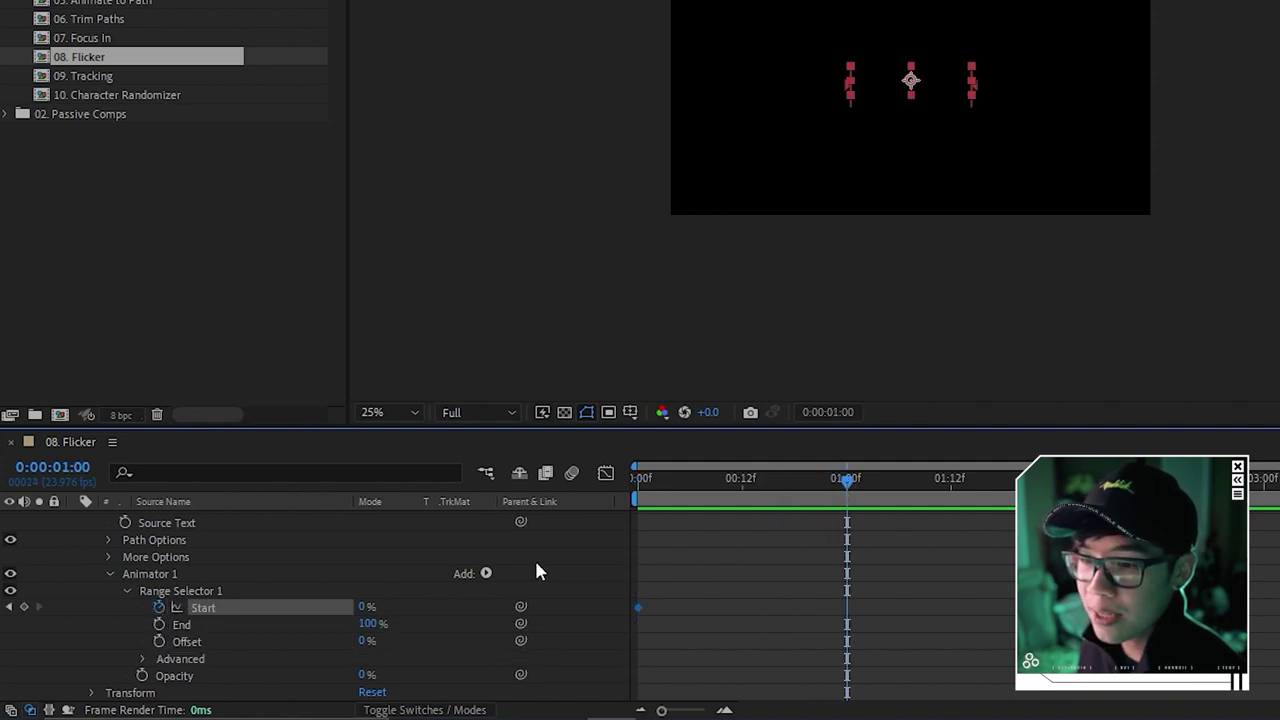
pyautogui.moveTo(363, 611); pyautogui.dragTo(510, 608)
pyautogui.press('Home')
pyautogui.press('space')
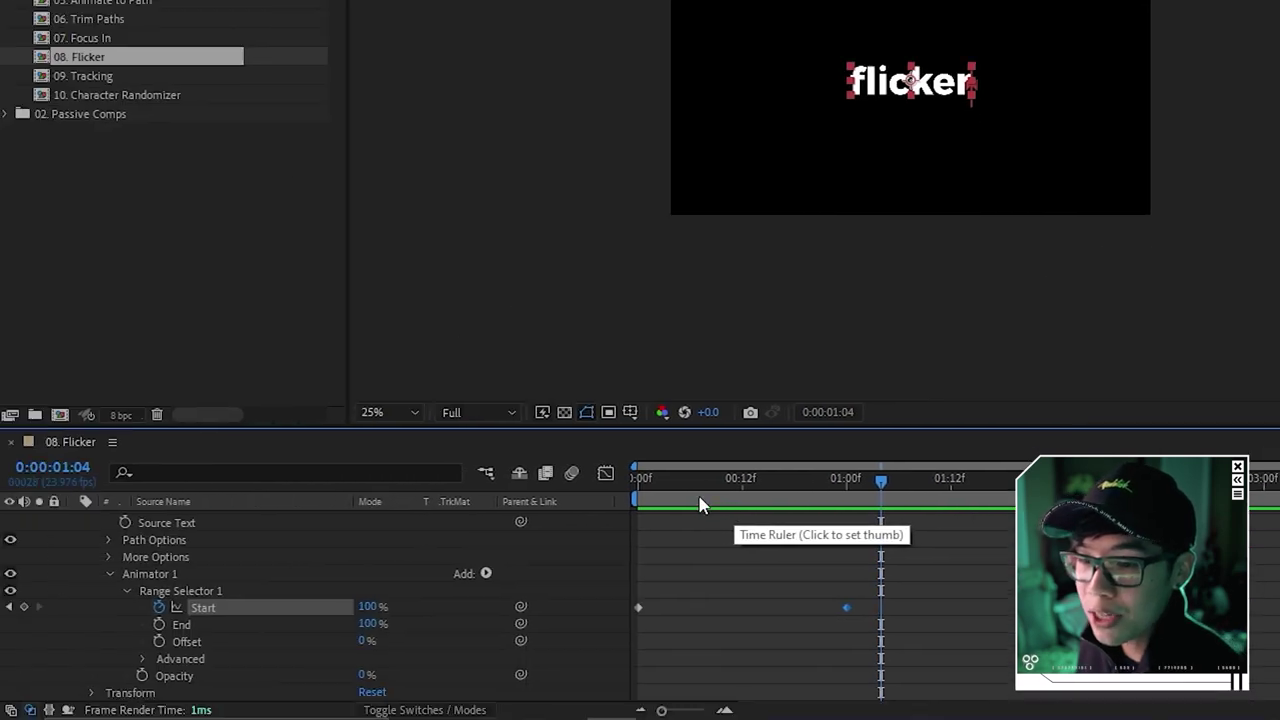
pyautogui.click(329, 674)
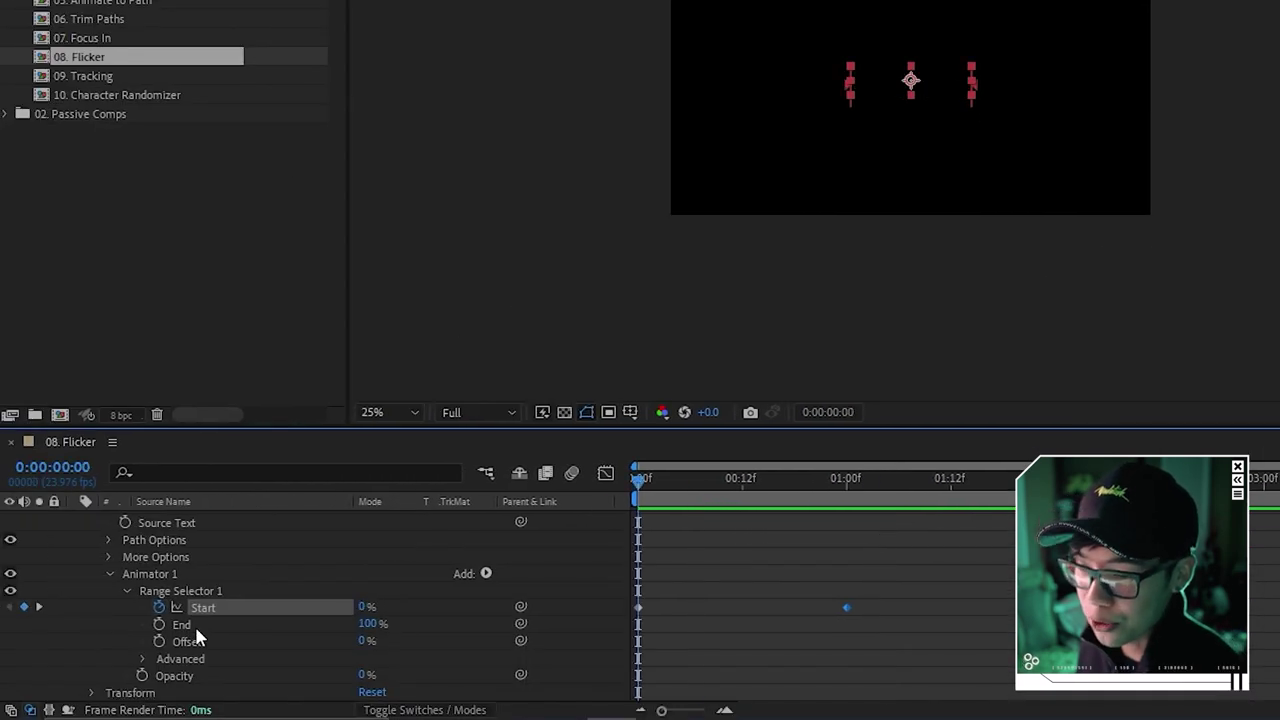
# Keyframe the range selector's End at 100% at the beginning, 18% at 0:00:00:12 and back up at 0:00:01:00, and preview it
pyautogui.click(159, 624)
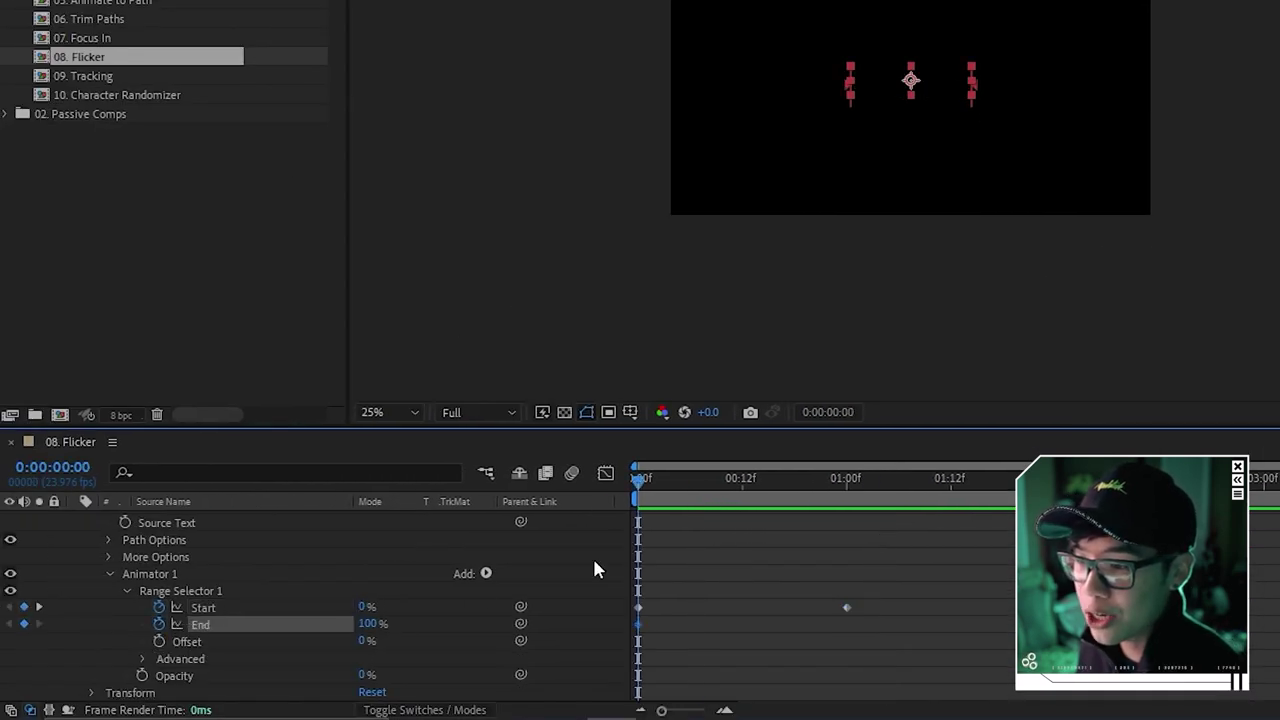
pyautogui.click(743, 500)
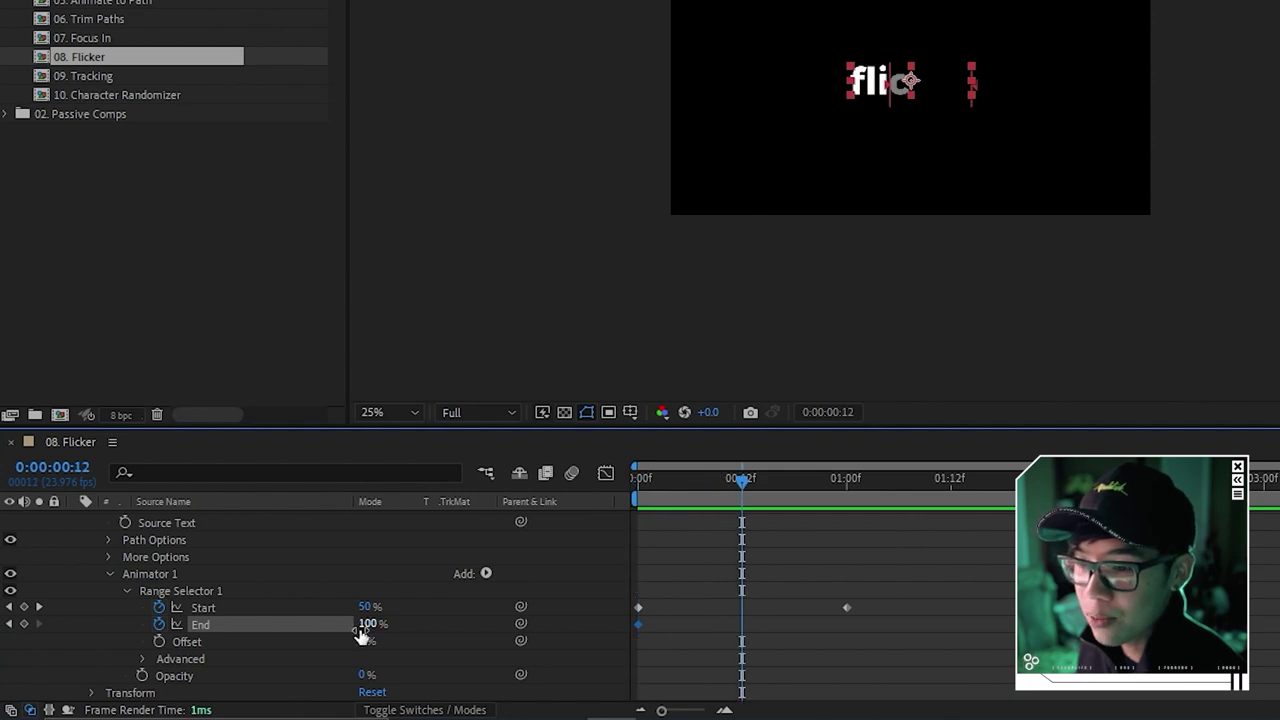
pyautogui.moveTo(372, 624); pyautogui.dragTo(250, 630)
pyautogui.moveTo(752, 494); pyautogui.dragTo(843, 500)
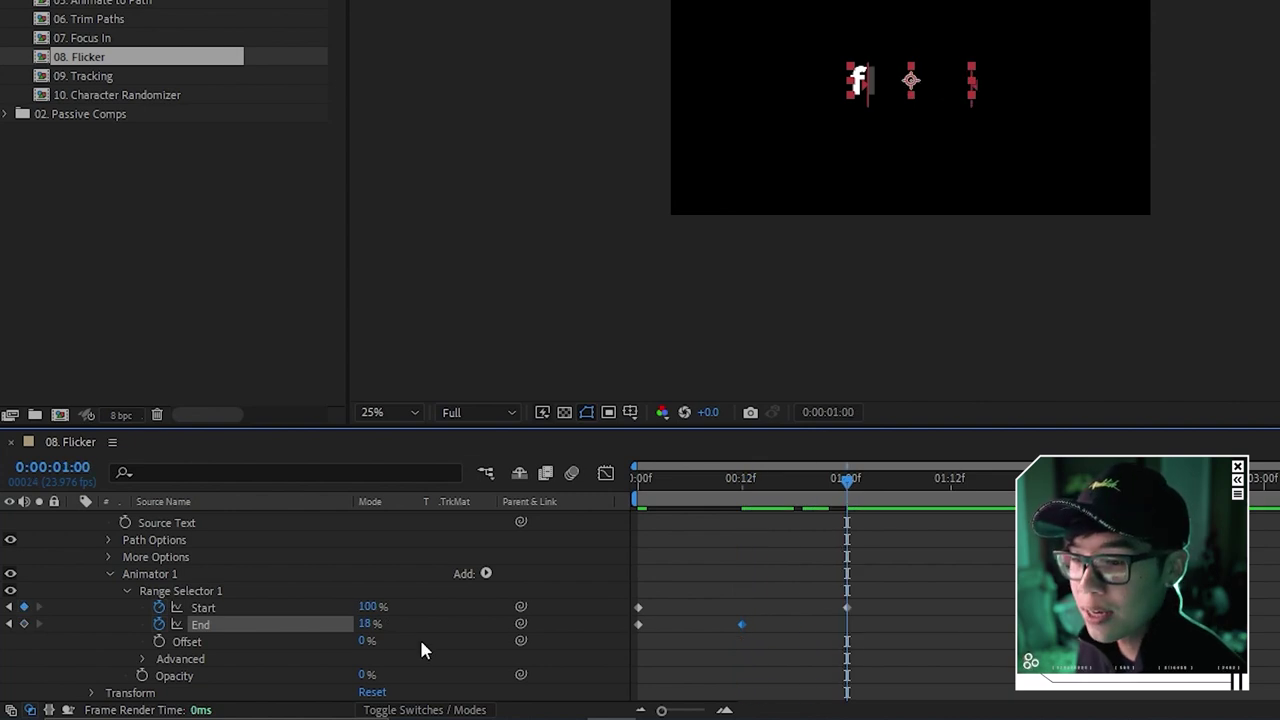
pyautogui.moveTo(369, 623); pyautogui.dragTo(446, 624)
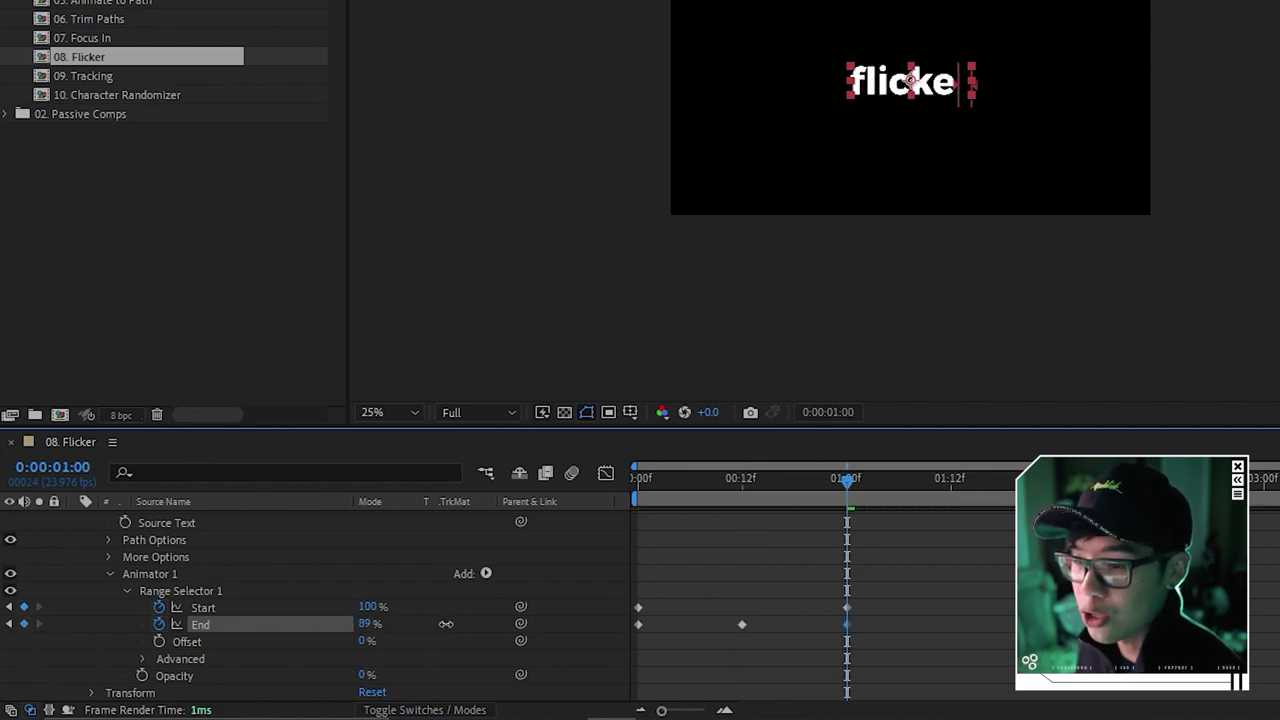
pyautogui.press('space')
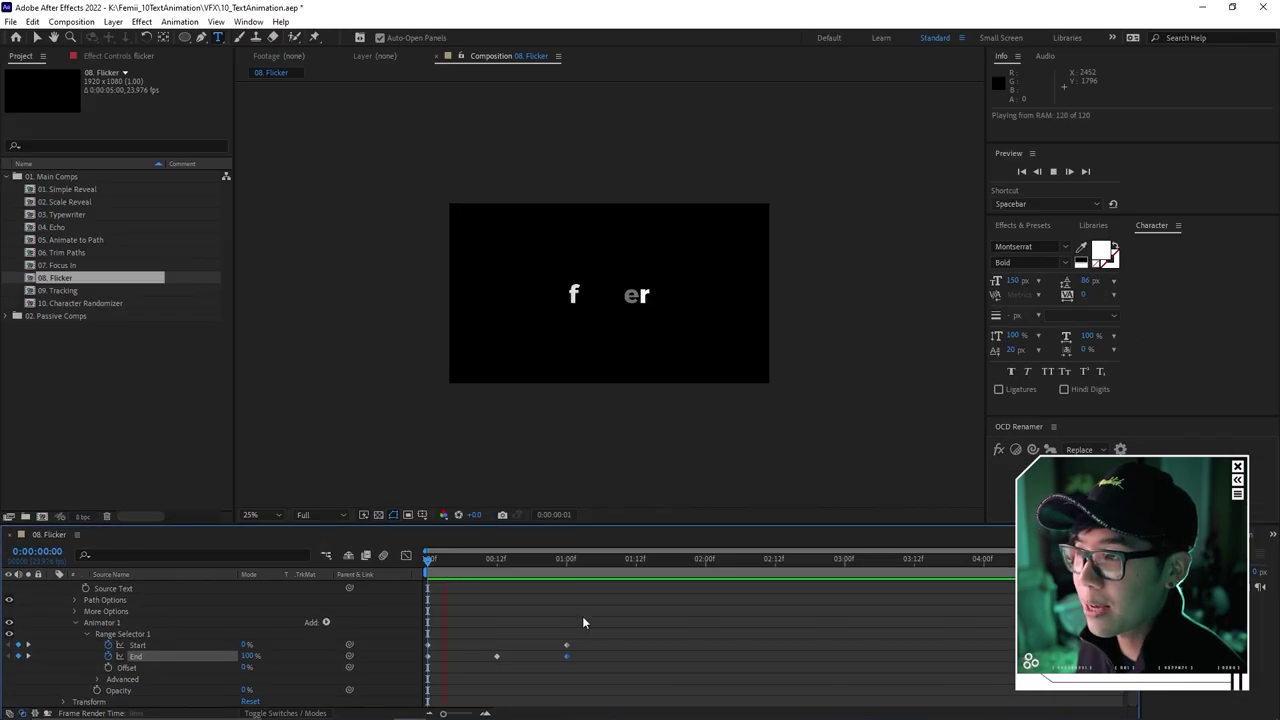
# Turn on Randomize Order in the range selector's advanced options and preview the flicker
pyautogui.press('space')
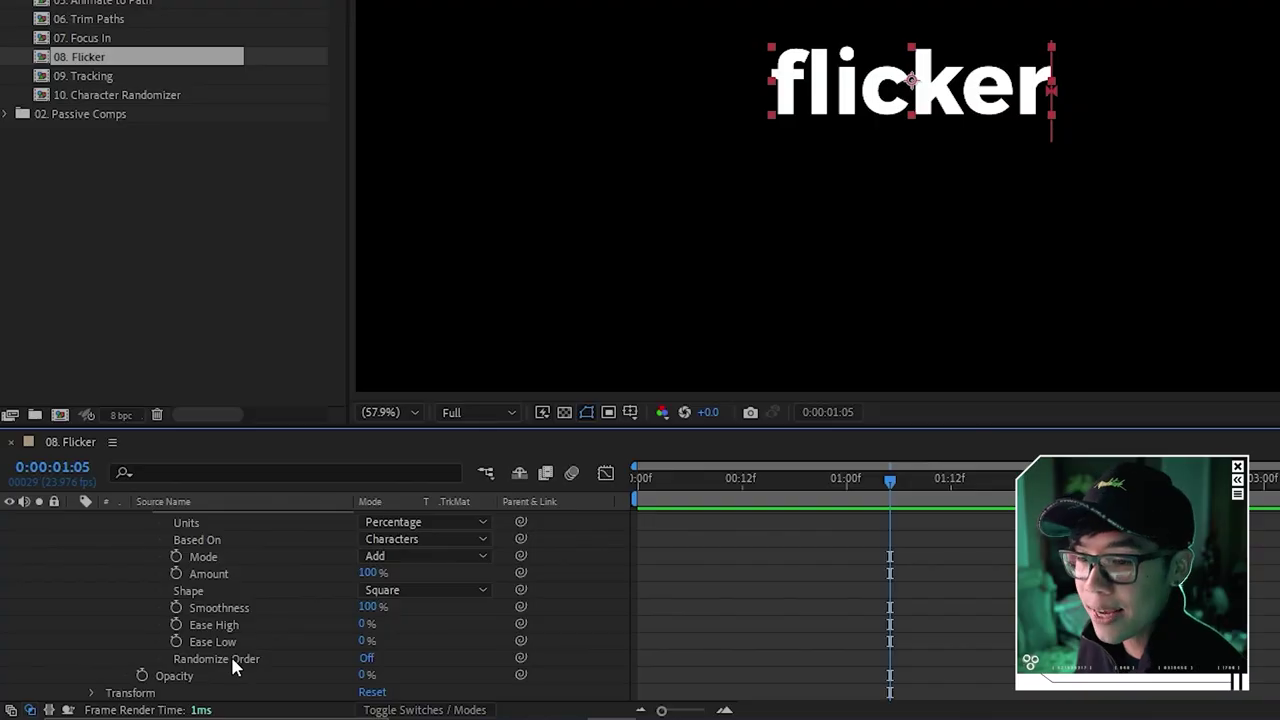
pyautogui.click(367, 658)
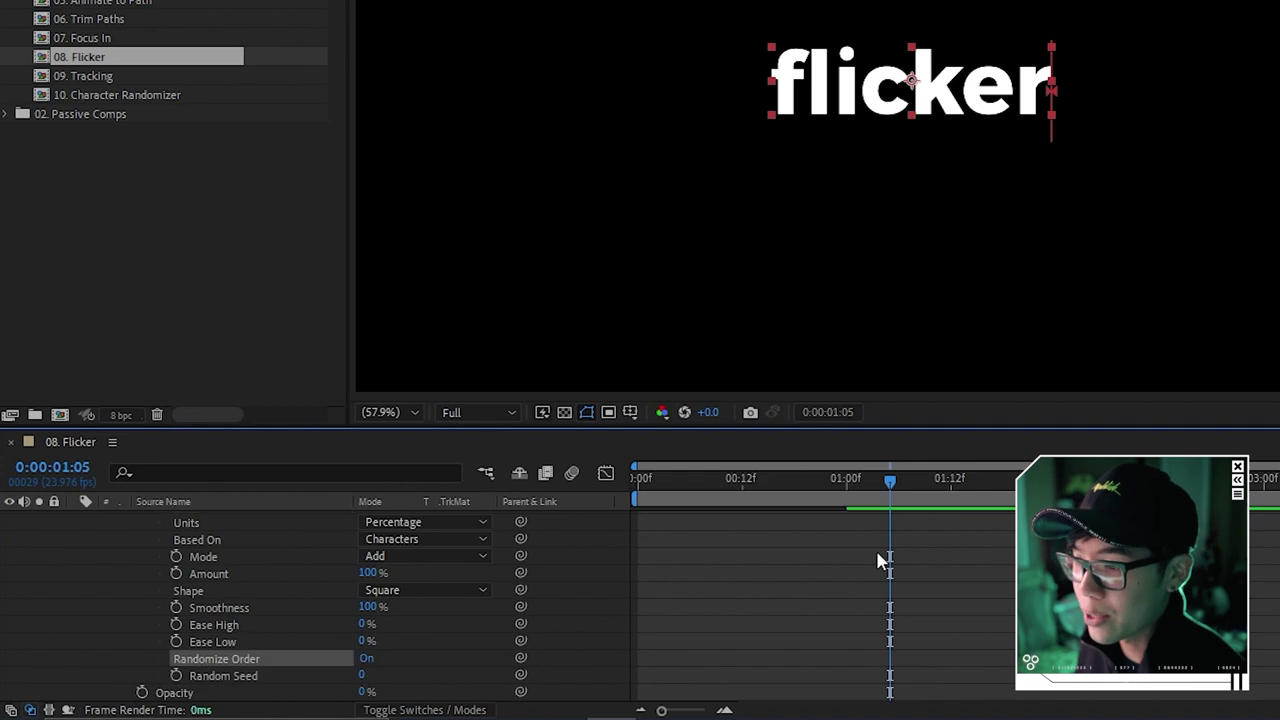
pyautogui.press('space')
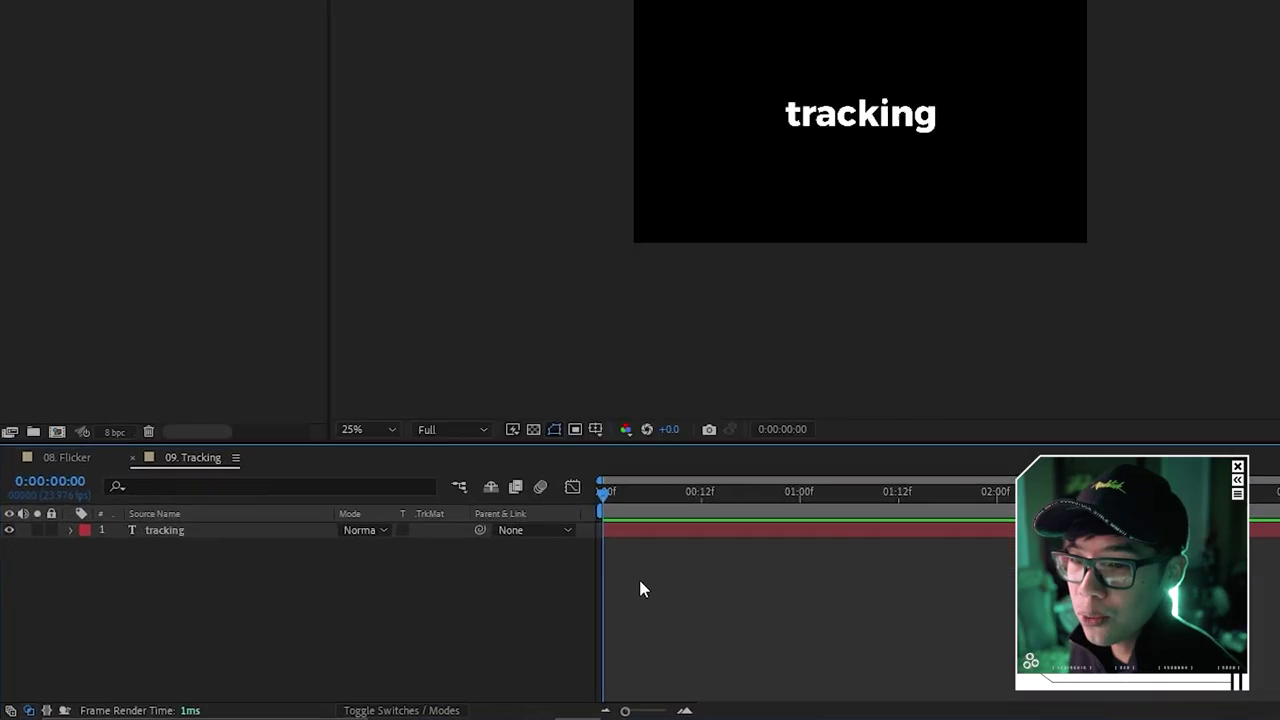
# Add a Tracking animator to the "tracking" text layer and set the Tracking Amount to 30
pyautogui.click(105, 524)
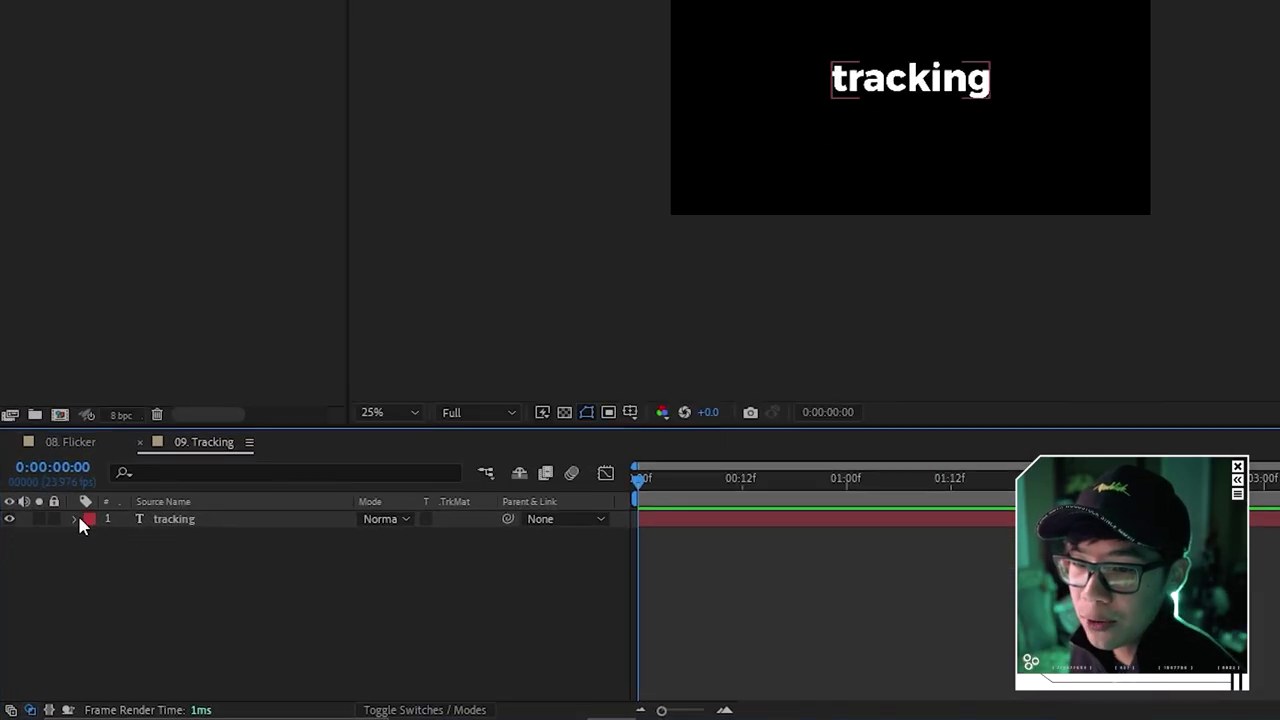
pyautogui.click(75, 519)
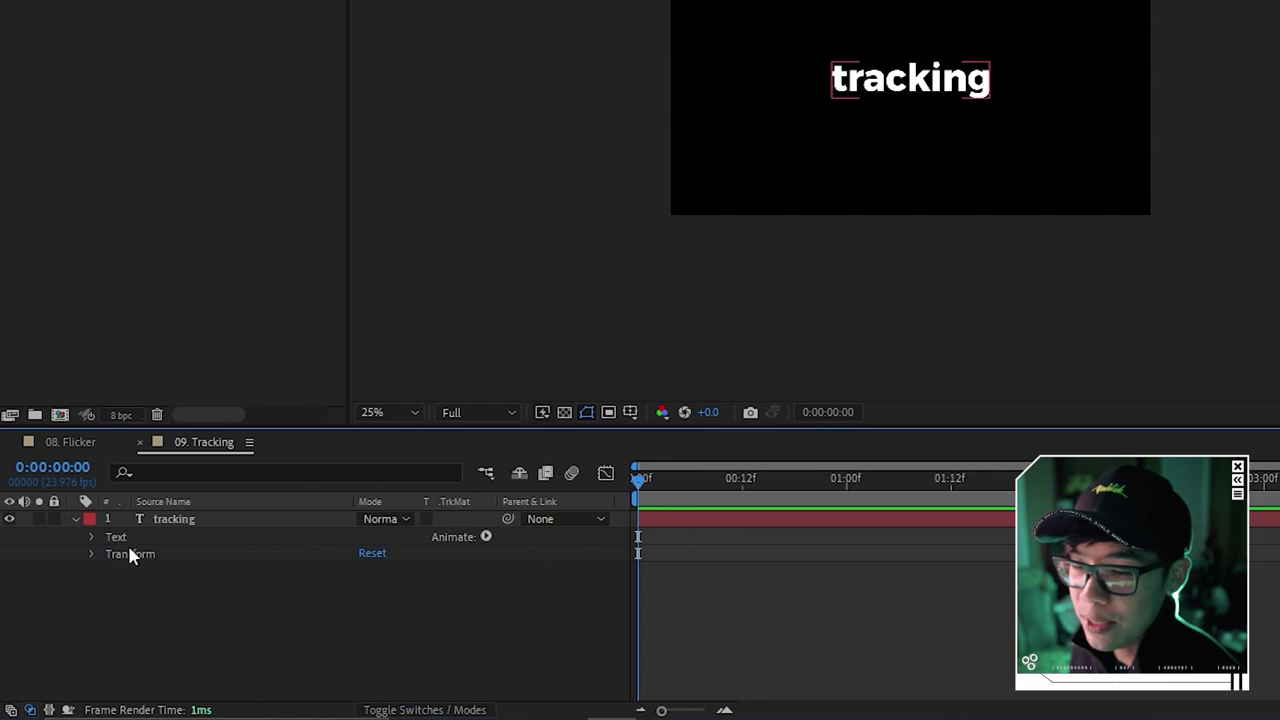
pyautogui.click(487, 537)
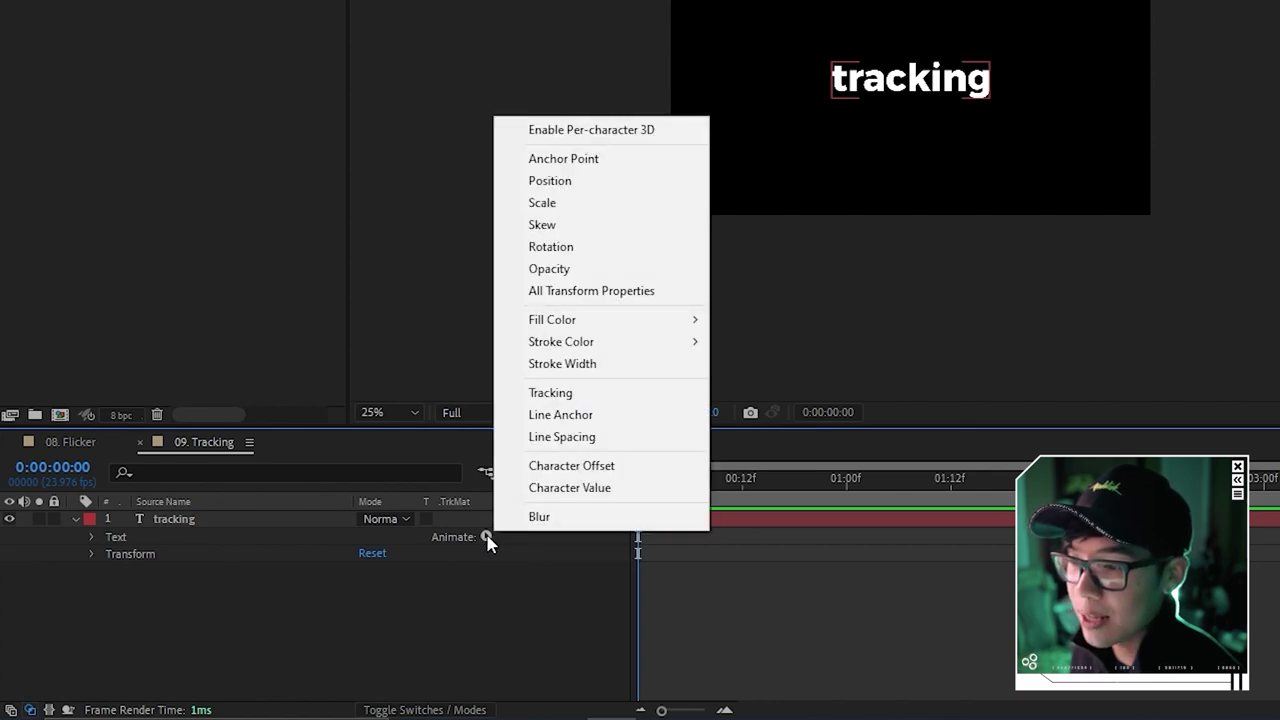
pyautogui.click(566, 393)
pyautogui.press('F2')
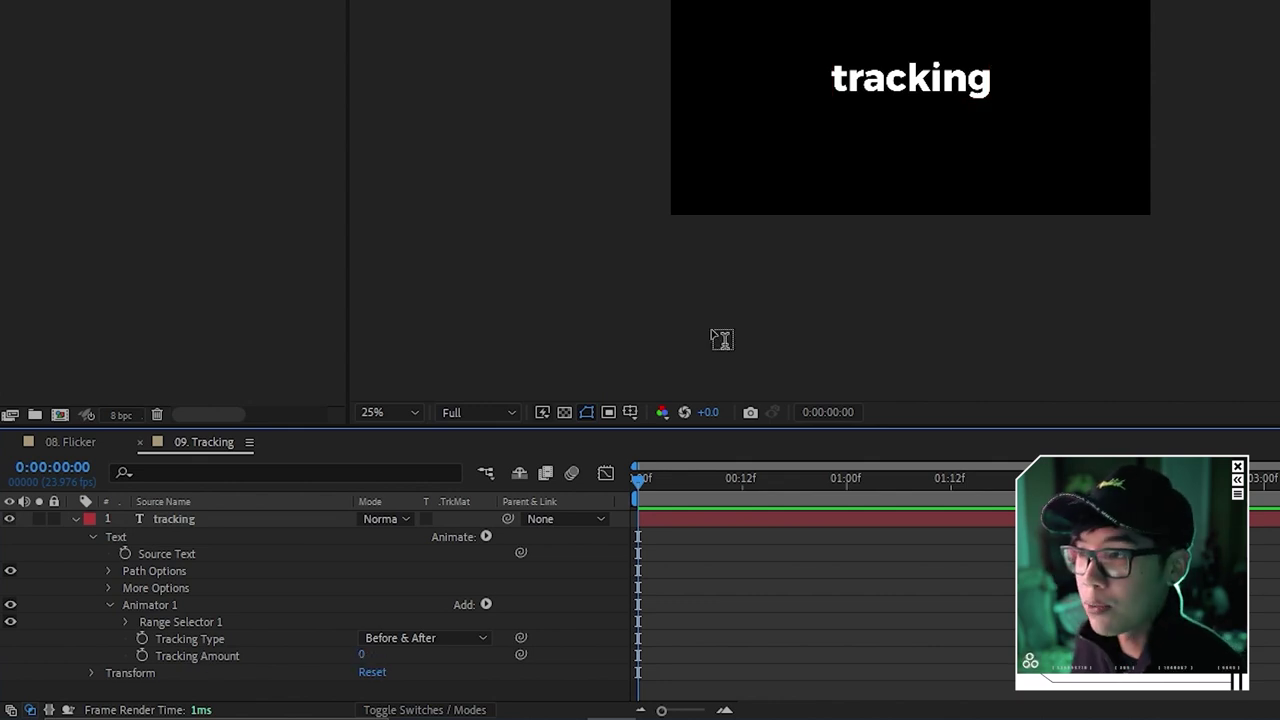
pyautogui.scroll(2, 938, 78)
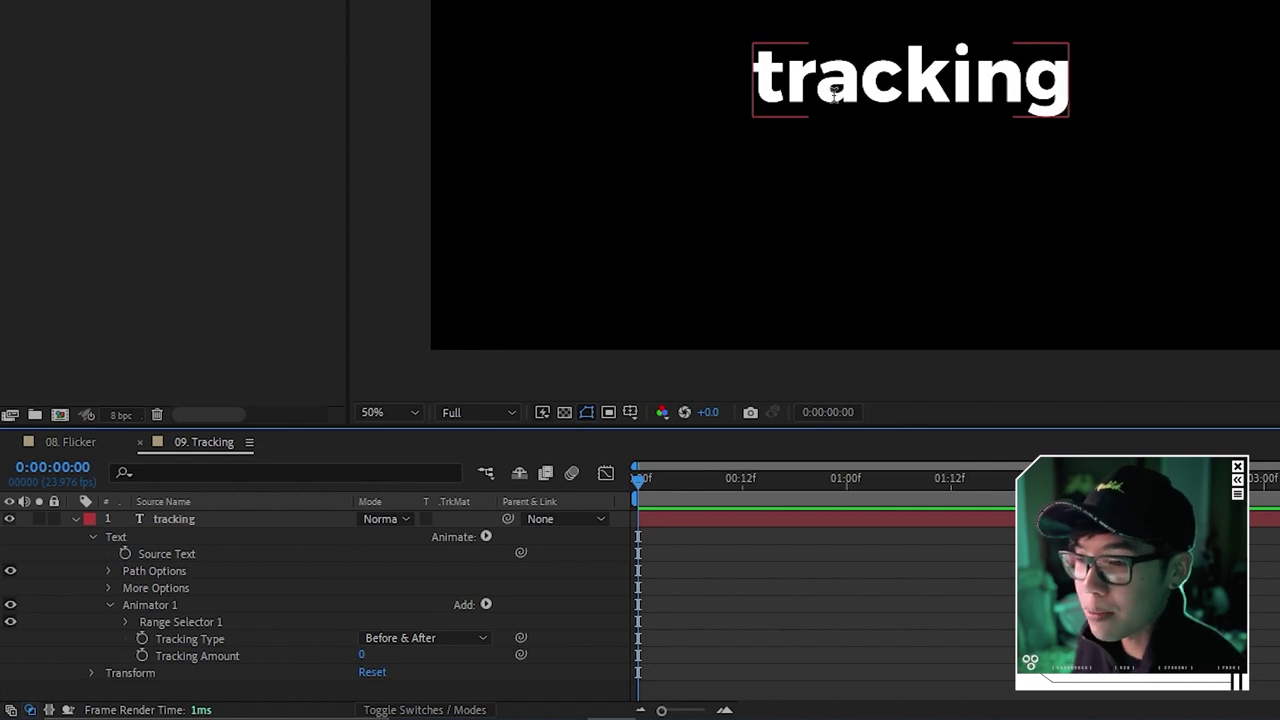
pyautogui.moveTo(363, 657); pyautogui.dragTo(391, 648)
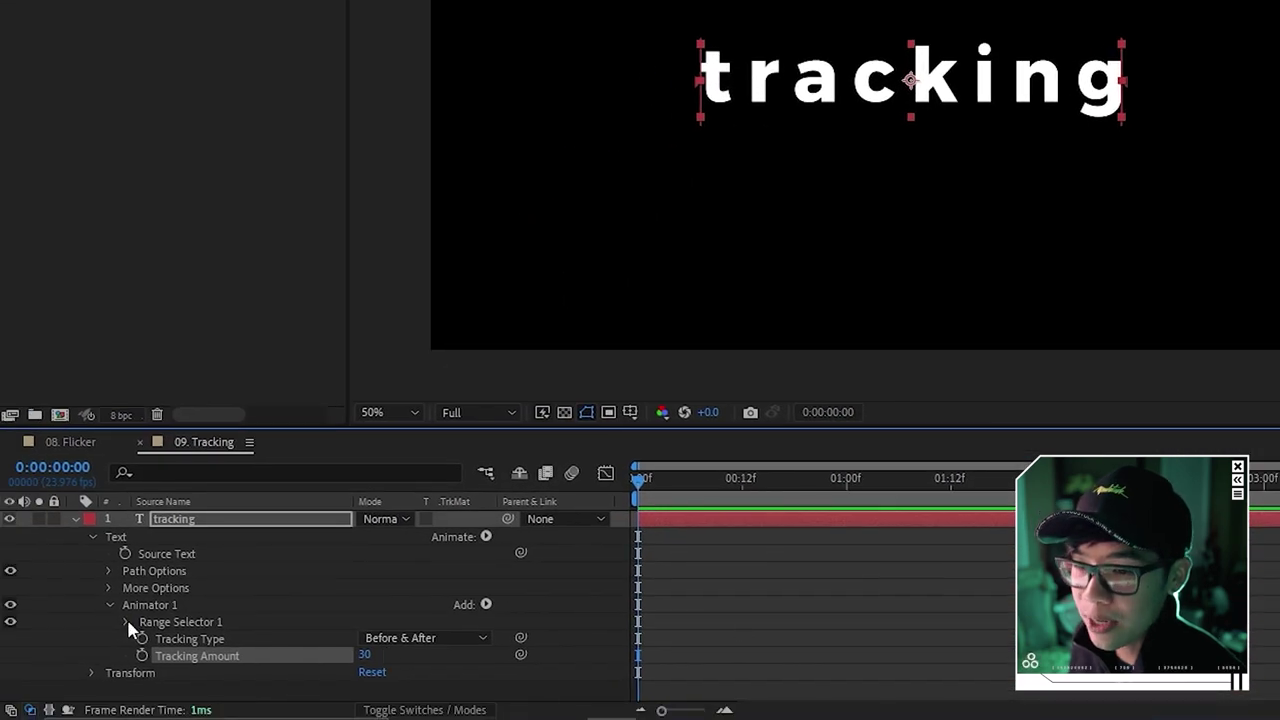
# Keyframe the tracking animator's range selector Start from 0% at the beginning to 100% at 0:00:01:00 and preview it
pyautogui.click(125, 622)
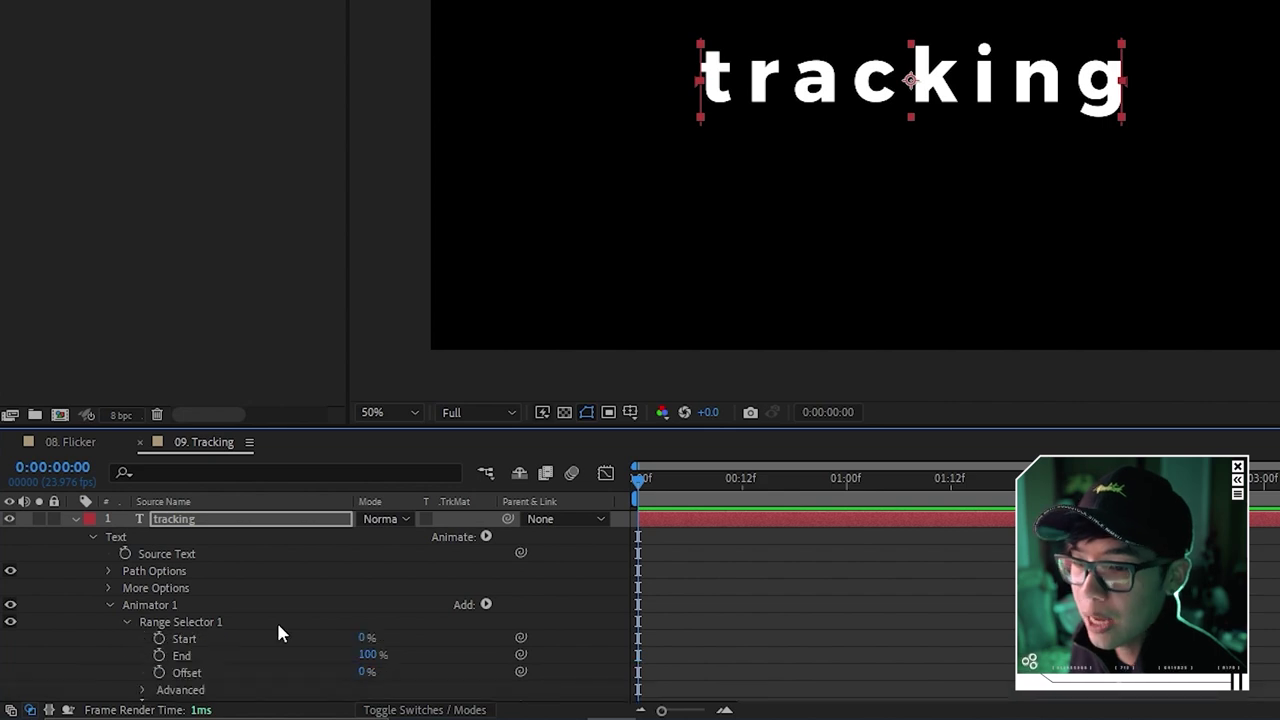
pyautogui.click(159, 640)
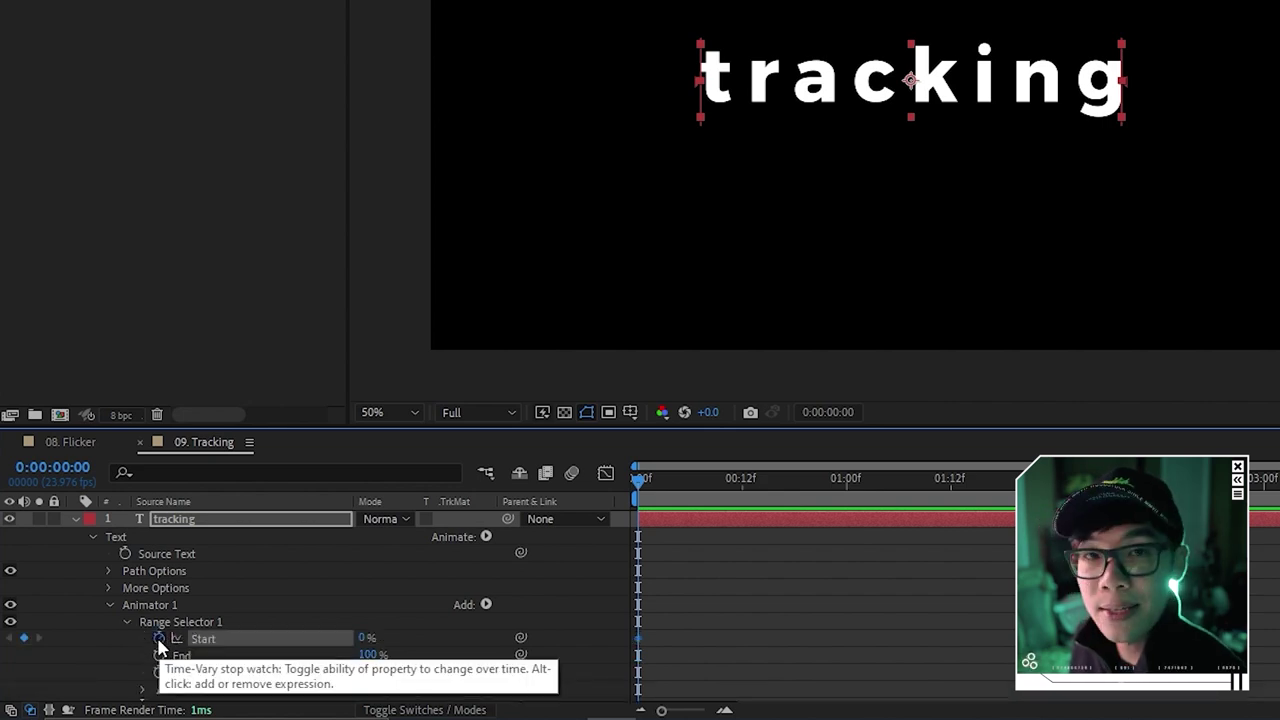
pyautogui.moveTo(645, 495); pyautogui.dragTo(848, 500)
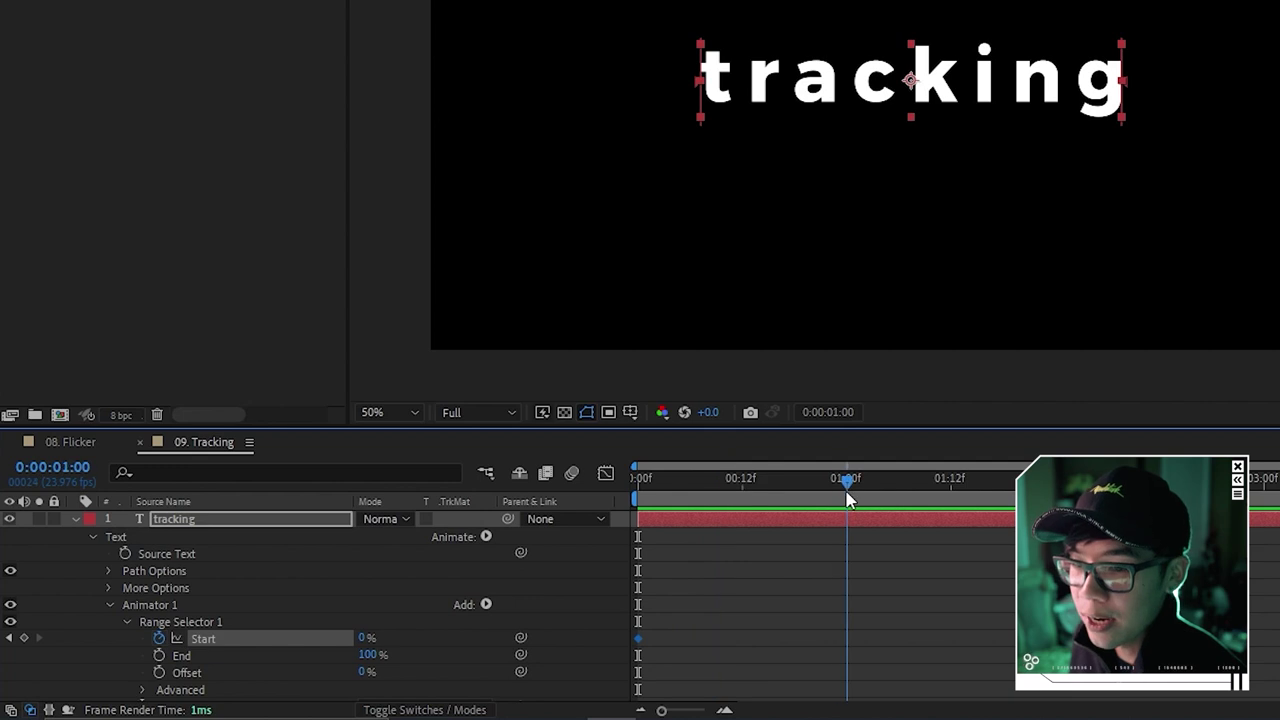
pyautogui.moveTo(362, 642); pyautogui.dragTo(471, 634)
pyautogui.press('space')
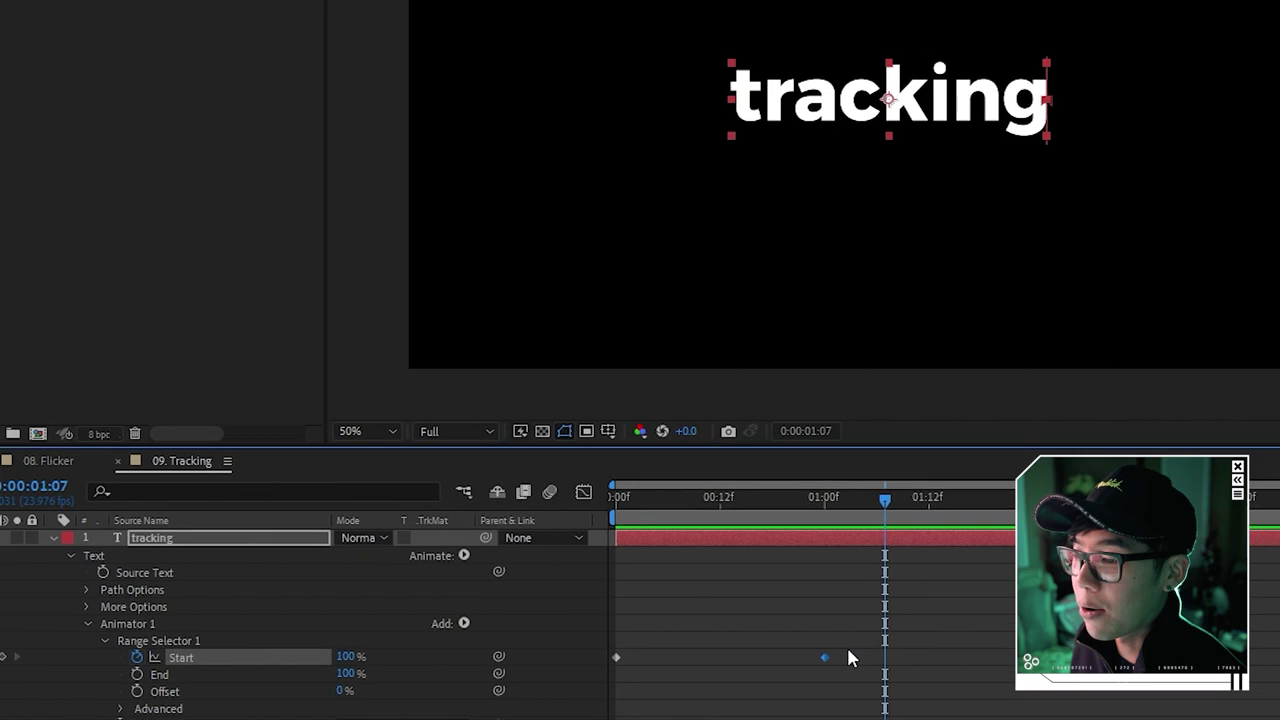
# Apply Easy Ease to both Start keyframes and play back the tracking animation
pyautogui.moveTo(868, 633); pyautogui.dragTo(632, 667)
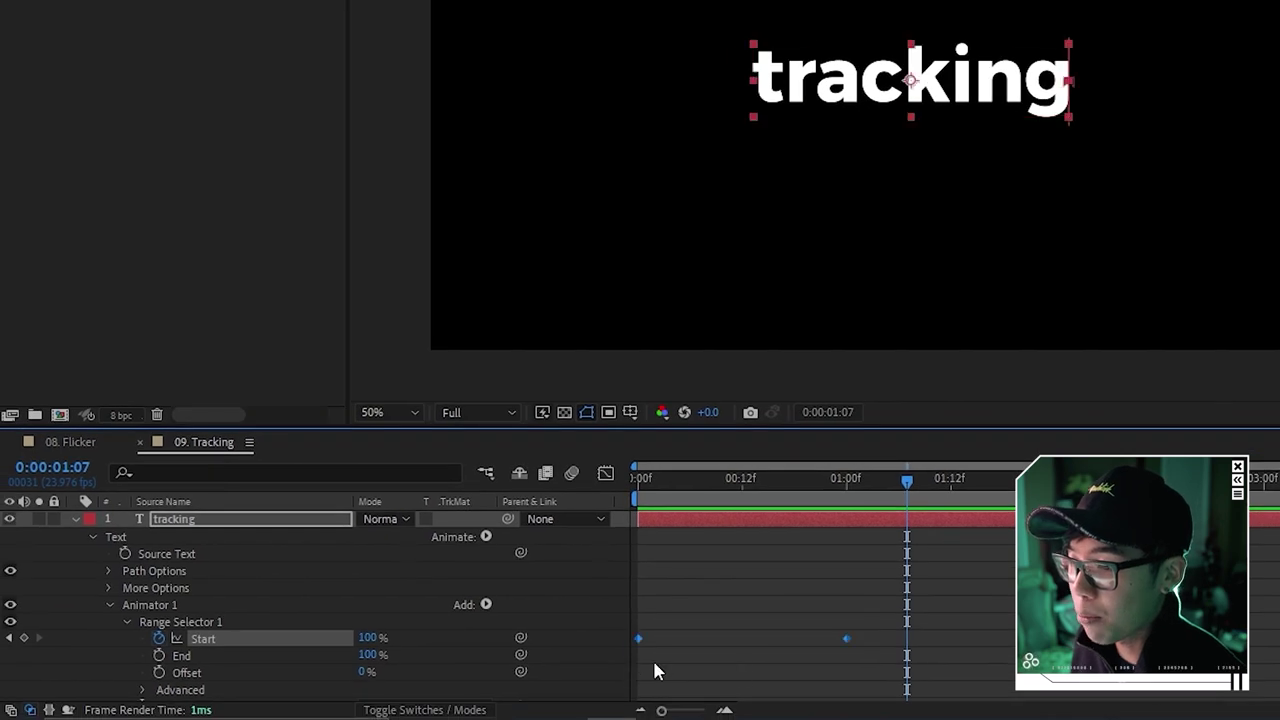
pyautogui.press('F9')
pyautogui.click(828, 662)
pyautogui.press('space')
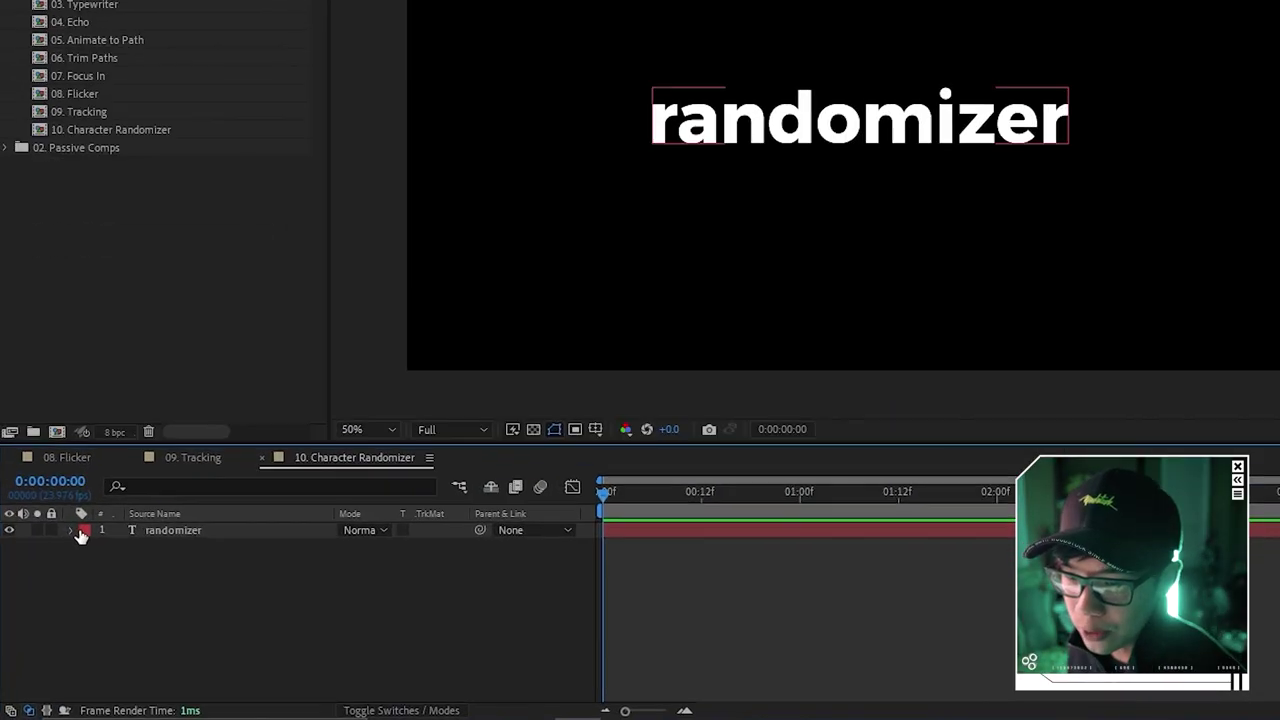
# Add a Character Offset animator to the "randomizer" text layer
pyautogui.click(71, 531)
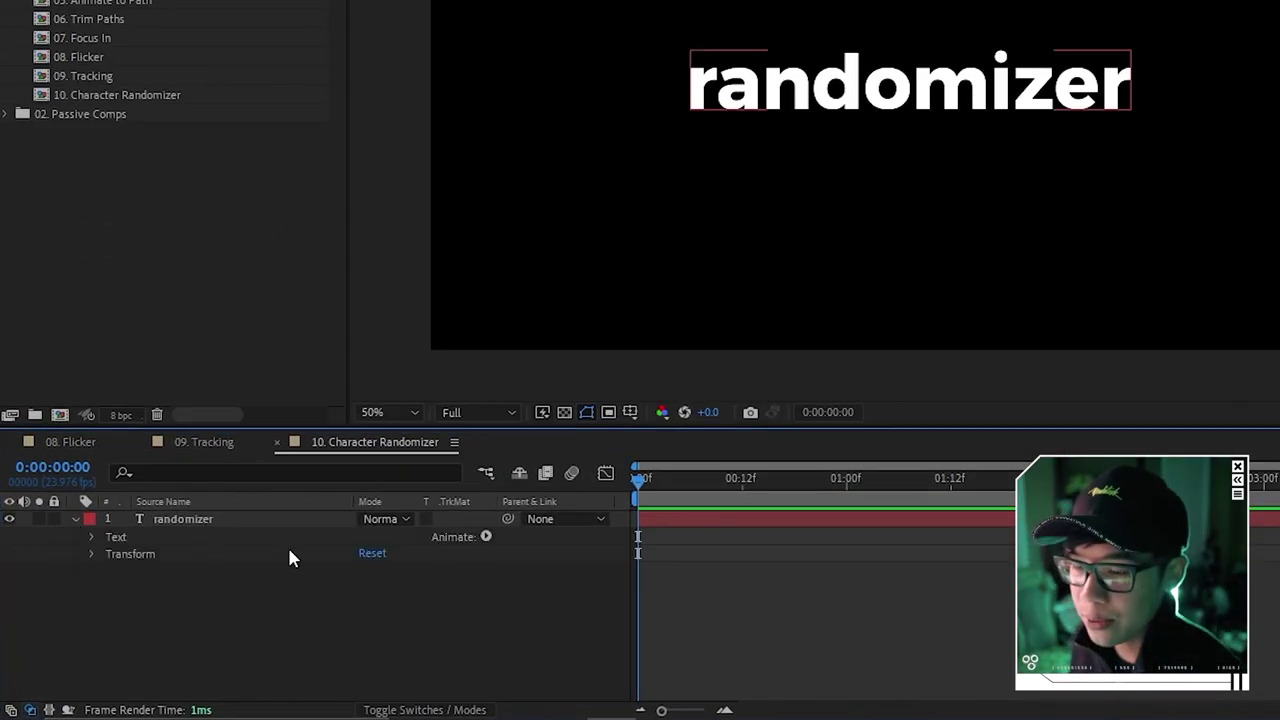
pyautogui.click(486, 537)
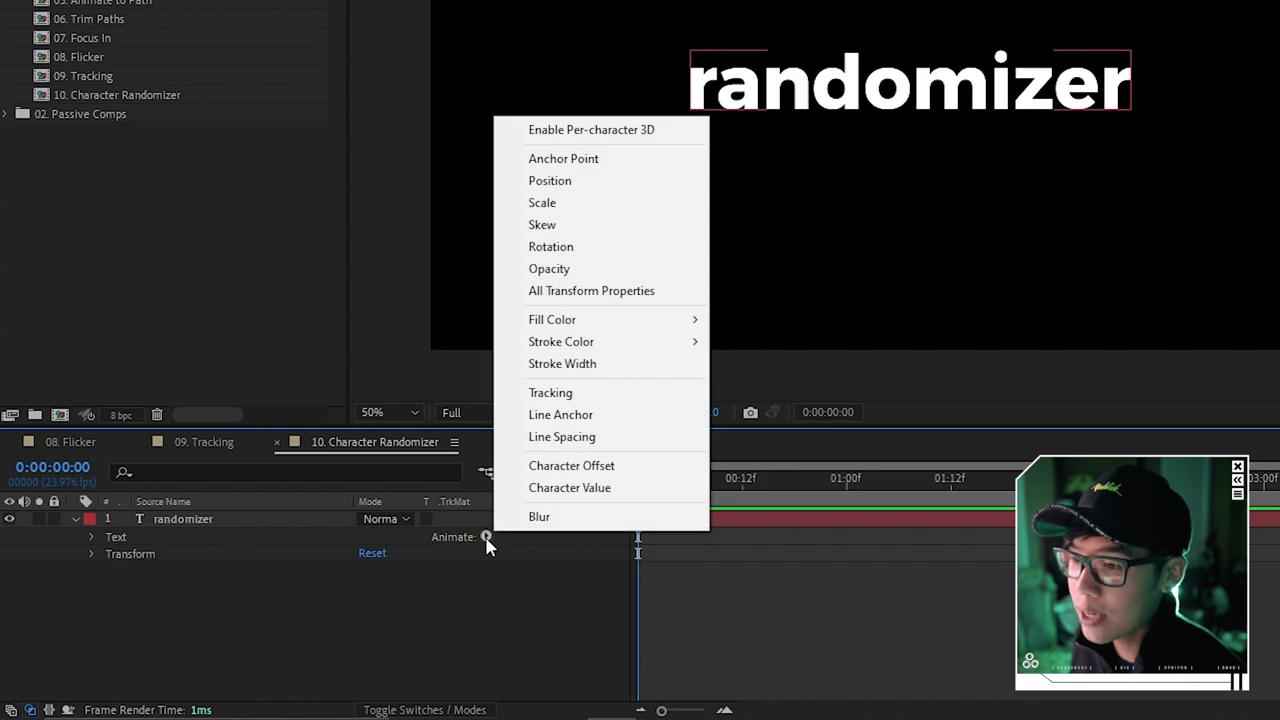
pyautogui.click(580, 465)
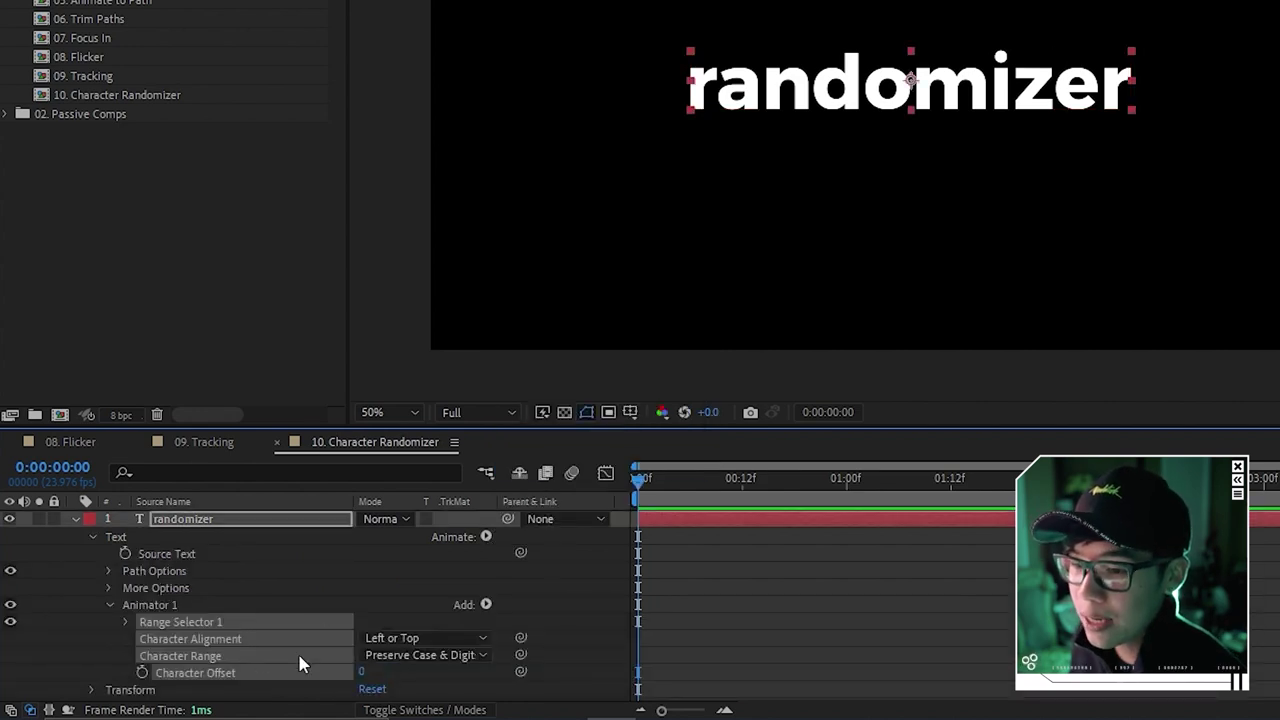
# Keyframe the Character Offset from -19 at the beginning to 0 at 0:00:01:00
pyautogui.click(142, 673)
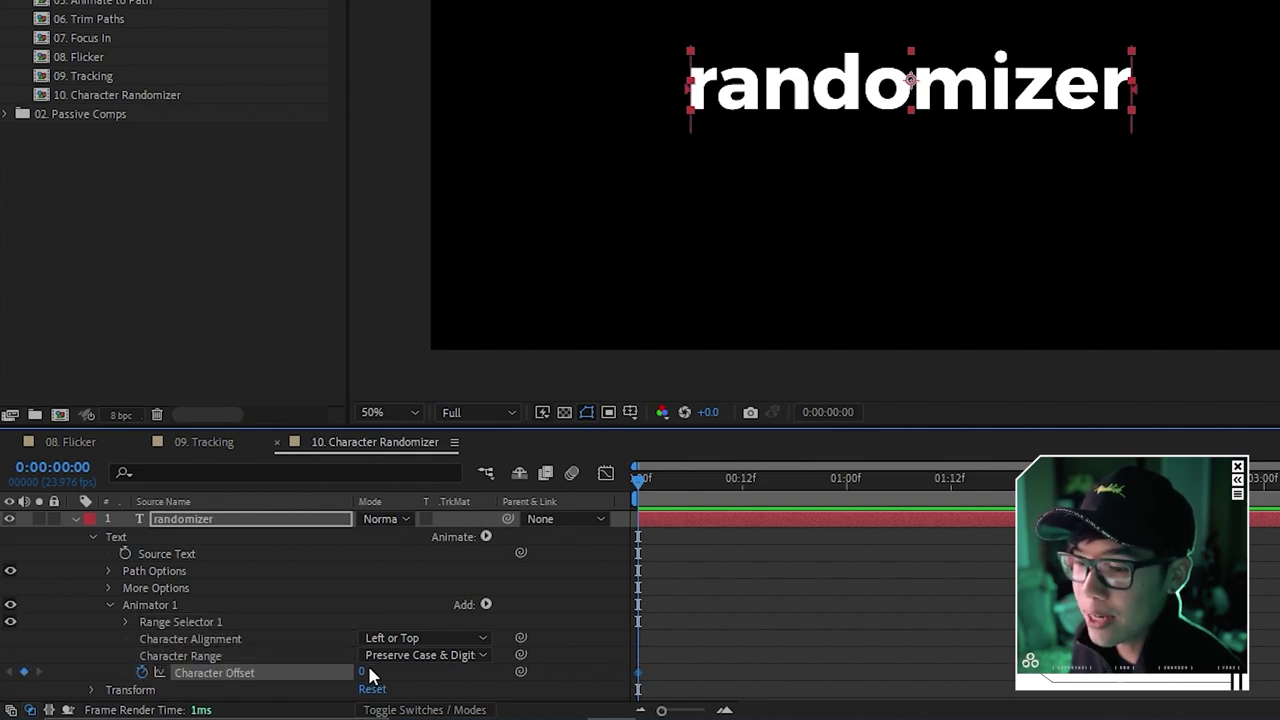
pyautogui.moveTo(639, 674); pyautogui.dragTo(845, 668)
pyautogui.click(840, 497)
pyautogui.moveTo(822, 493); pyautogui.dragTo(580, 490)
pyautogui.moveTo(358, 673); pyautogui.dragTo(329, 672)
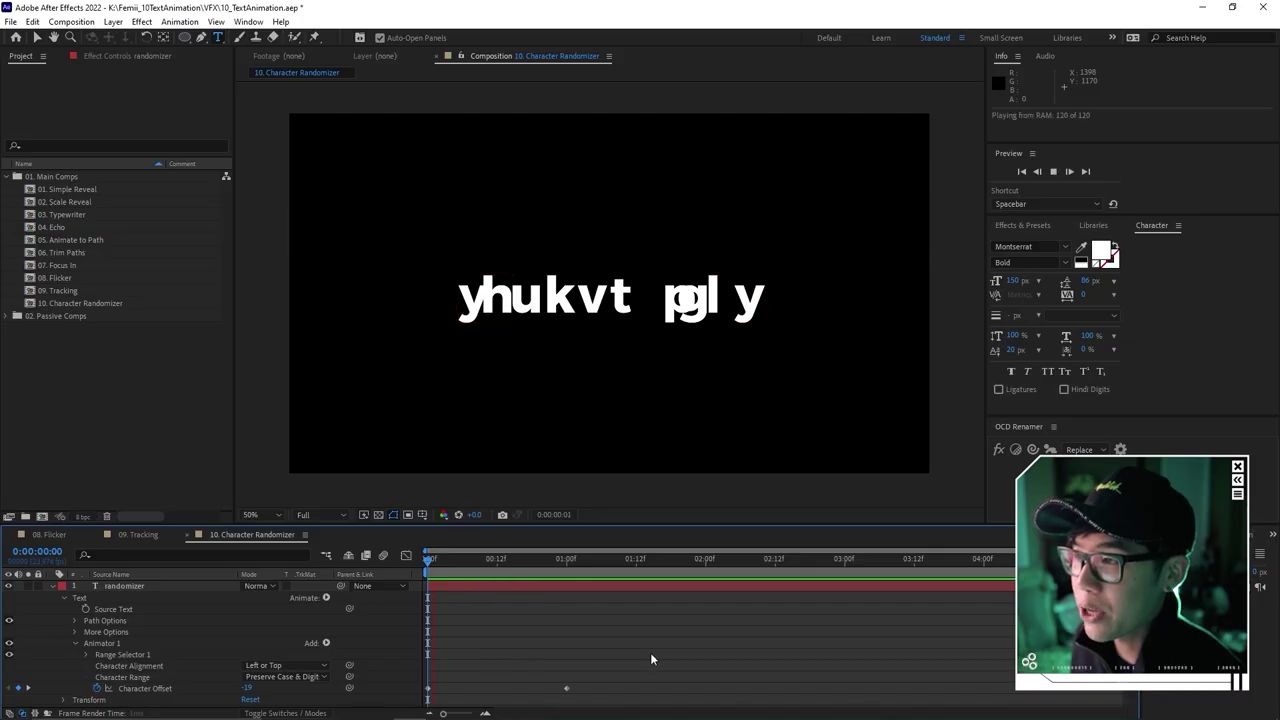
# Set the animator's Character Alignment to Adjust Kerning and play back the randomizer animation
pyautogui.click(530, 561)
pyautogui.moveTo(530, 565); pyautogui.dragTo(486, 562)
pyautogui.scroll(2, 675, 288)
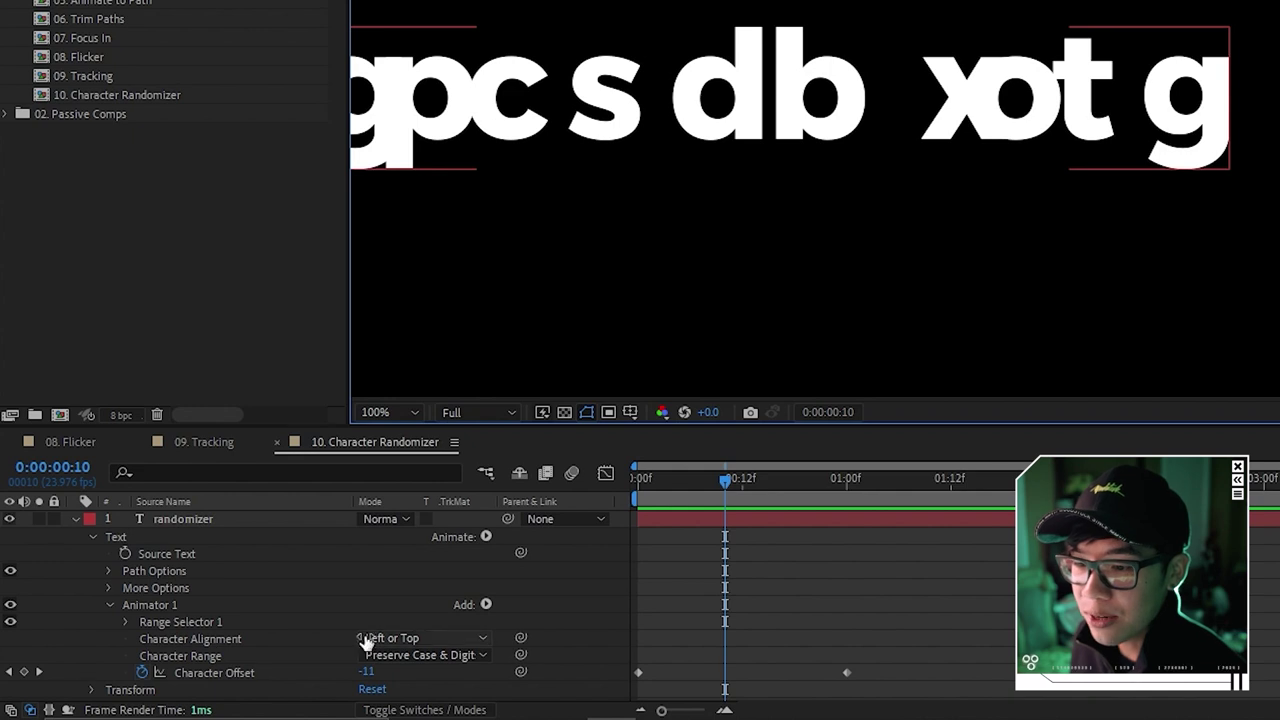
pyautogui.click(436, 642)
pyautogui.click(431, 617)
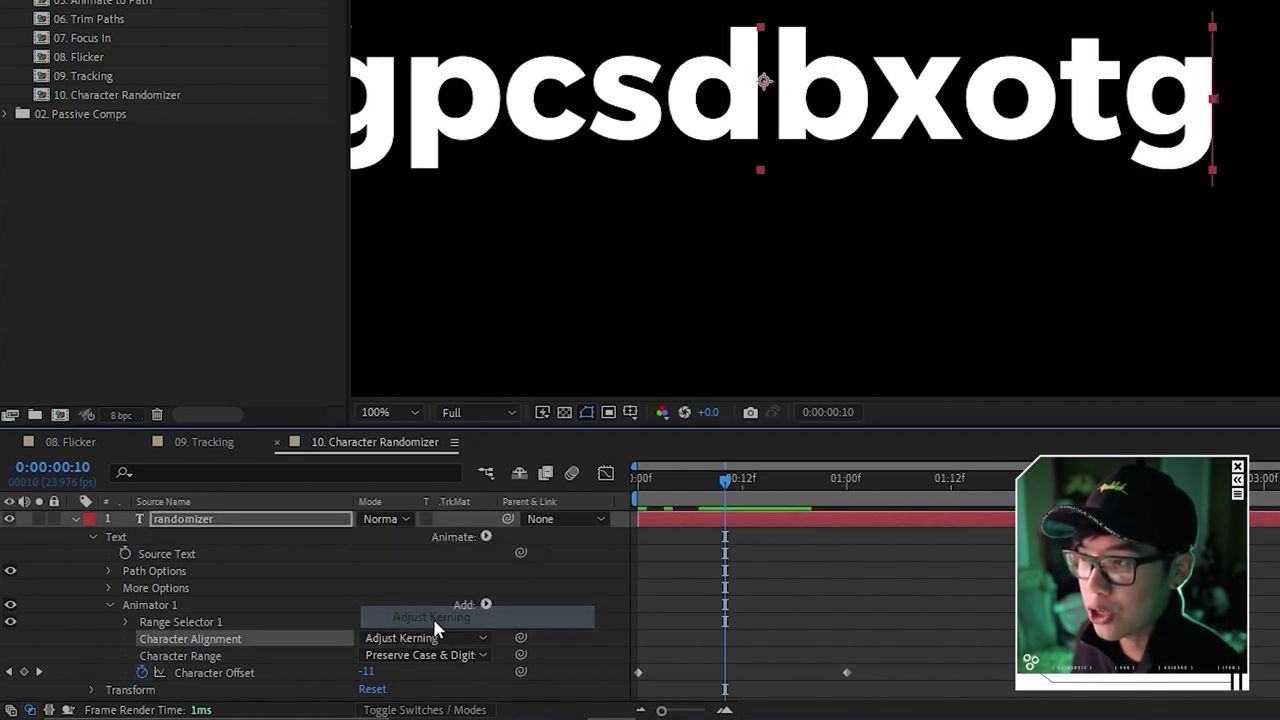
pyautogui.scroll(-2, 848, 228)
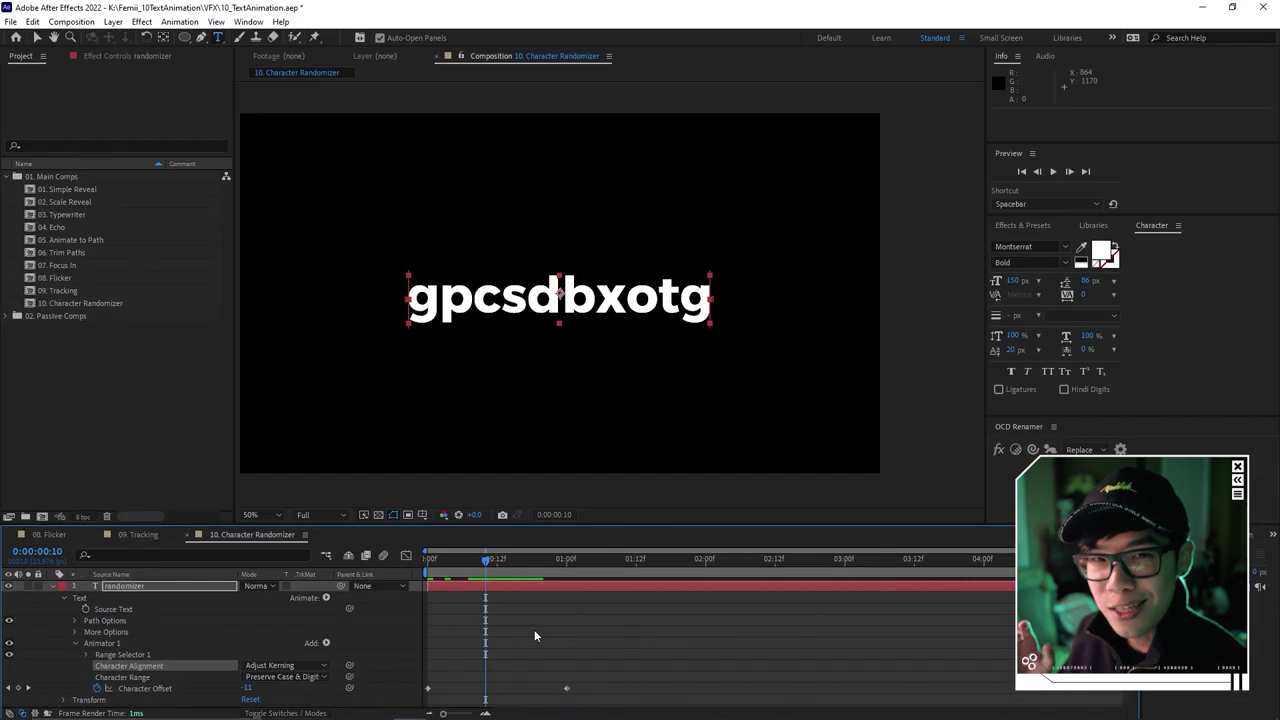
pyautogui.press('space')
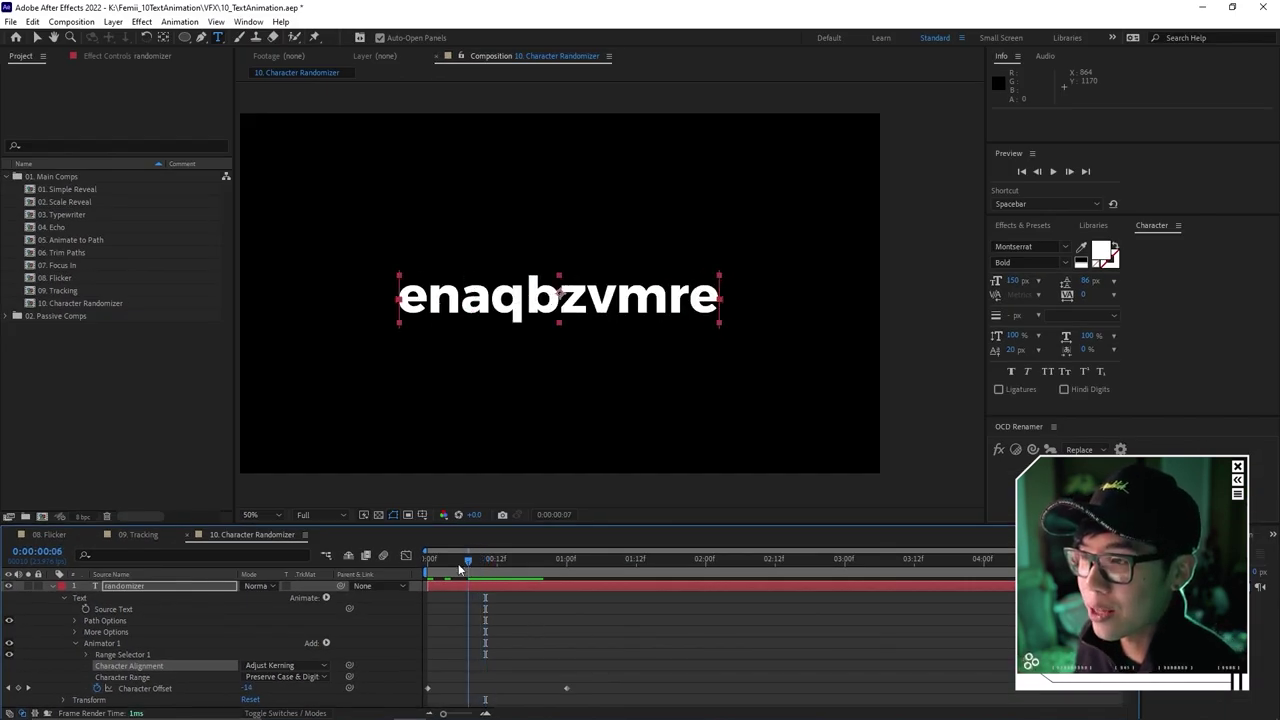
pyautogui.moveTo(444, 577); pyautogui.dragTo(430, 577)
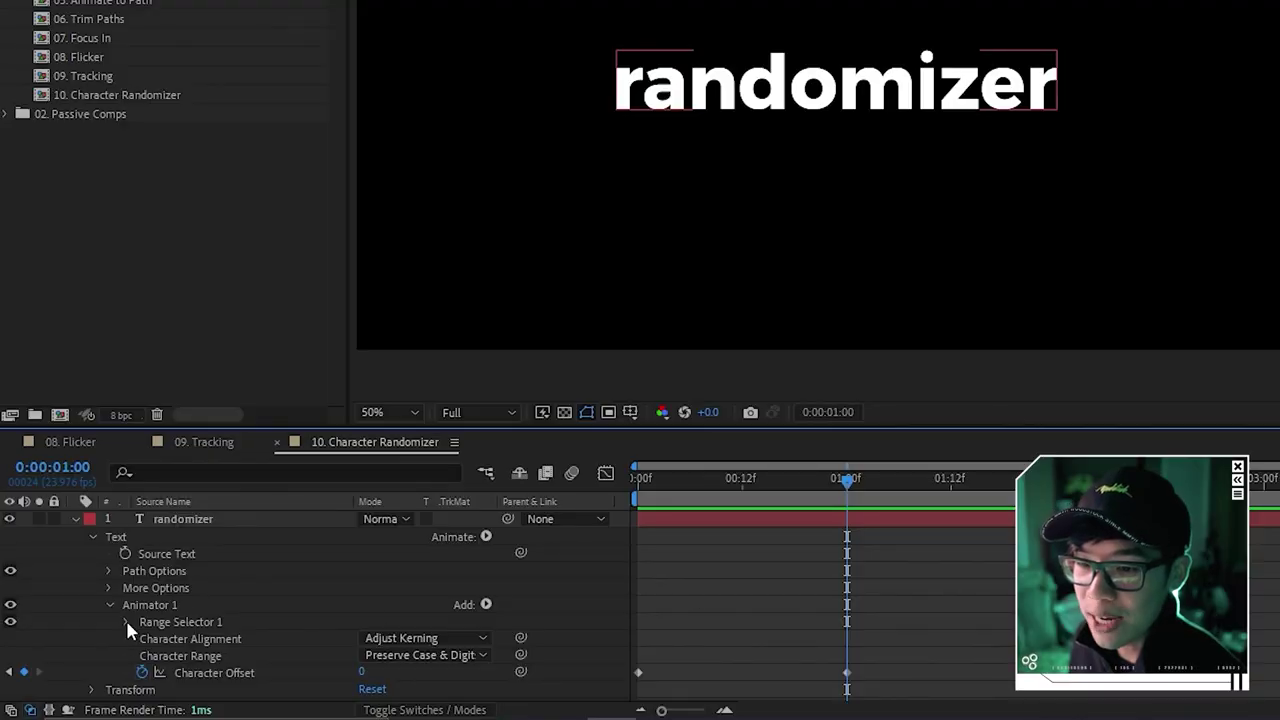
# Add a Start keyframe of 0% to the animator's Range Selector 1 at 0:00:00:00
pyautogui.click(127, 622)
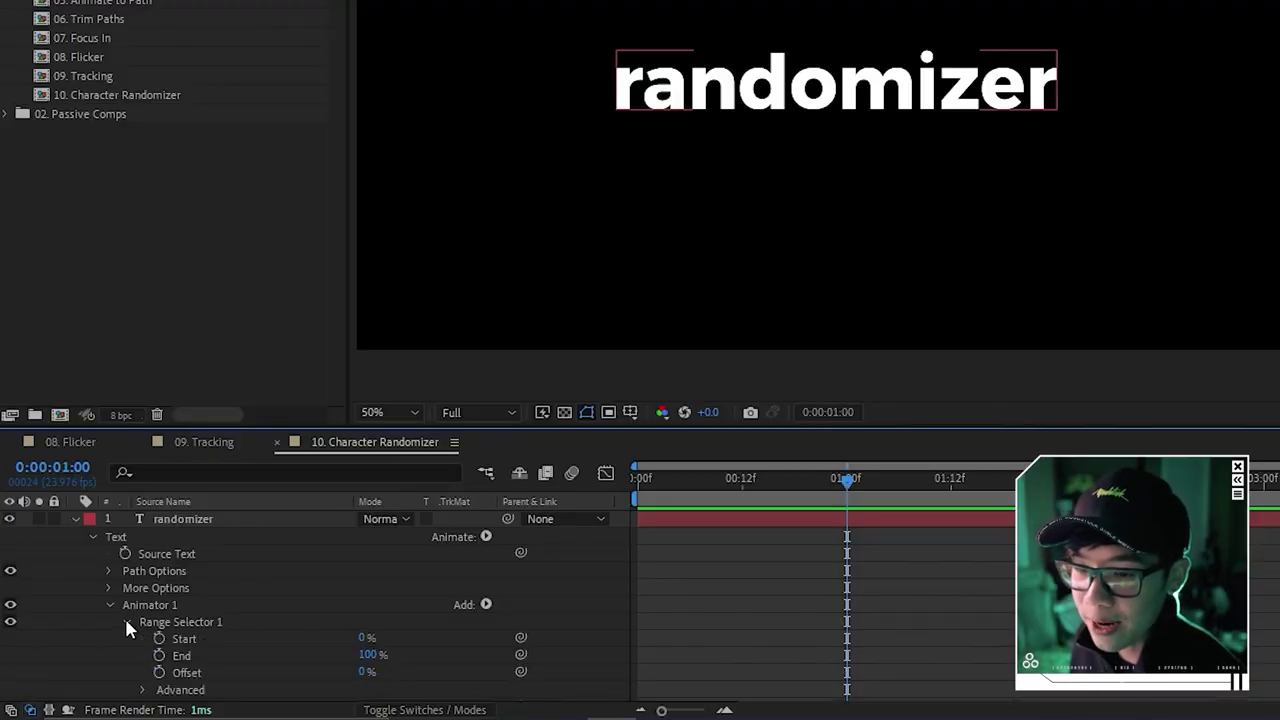
pyautogui.scroll(-3, 125, 618)
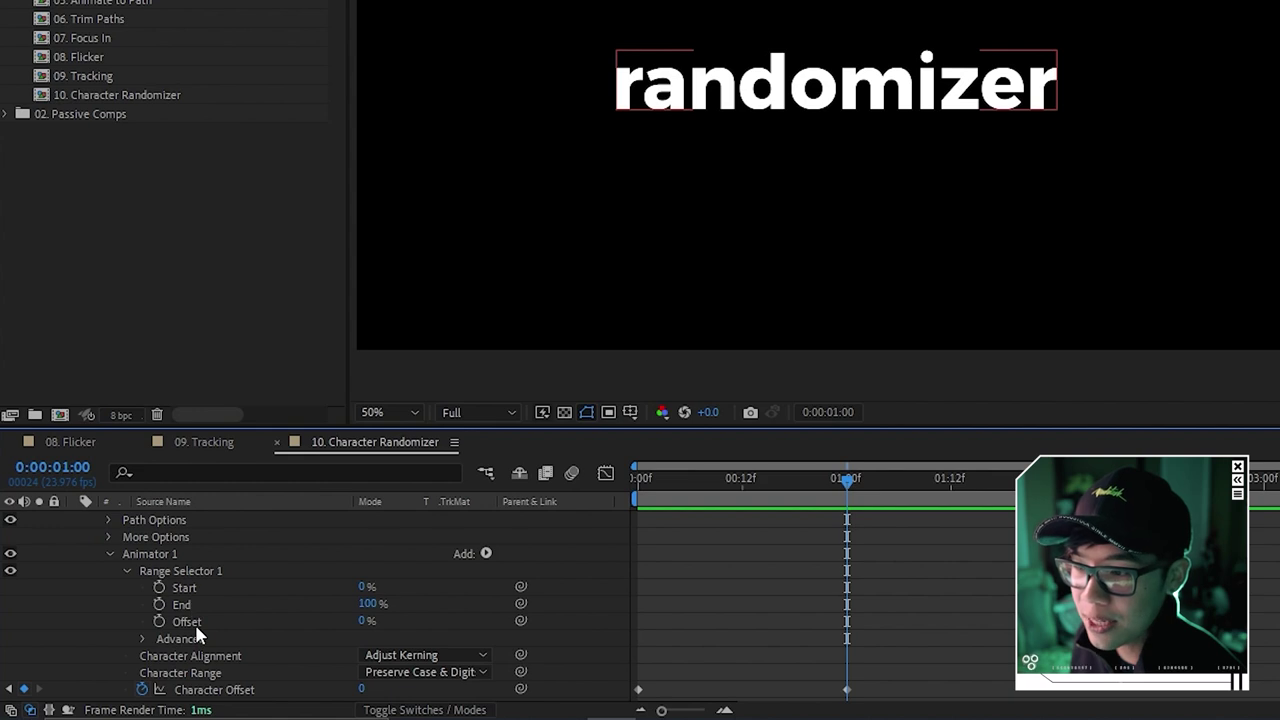
pyautogui.press('pageup')
pyautogui.press('pageup')
pyautogui.press('pageup')
pyautogui.press('pageup')
pyautogui.press('pageup')
pyautogui.press('pageup')
pyautogui.press('pageup')
pyautogui.press('pageup')
pyautogui.press('pageup')
pyautogui.press('pageup')
pyautogui.press('pageup')
pyautogui.press('pageup')
pyautogui.press('pageup')
pyautogui.press('pageup')
pyautogui.press('pageup')
pyautogui.press('pageup')
pyautogui.press('pageup')
pyautogui.press('pageup')
pyautogui.press('pageup')
pyautogui.press('pageup')
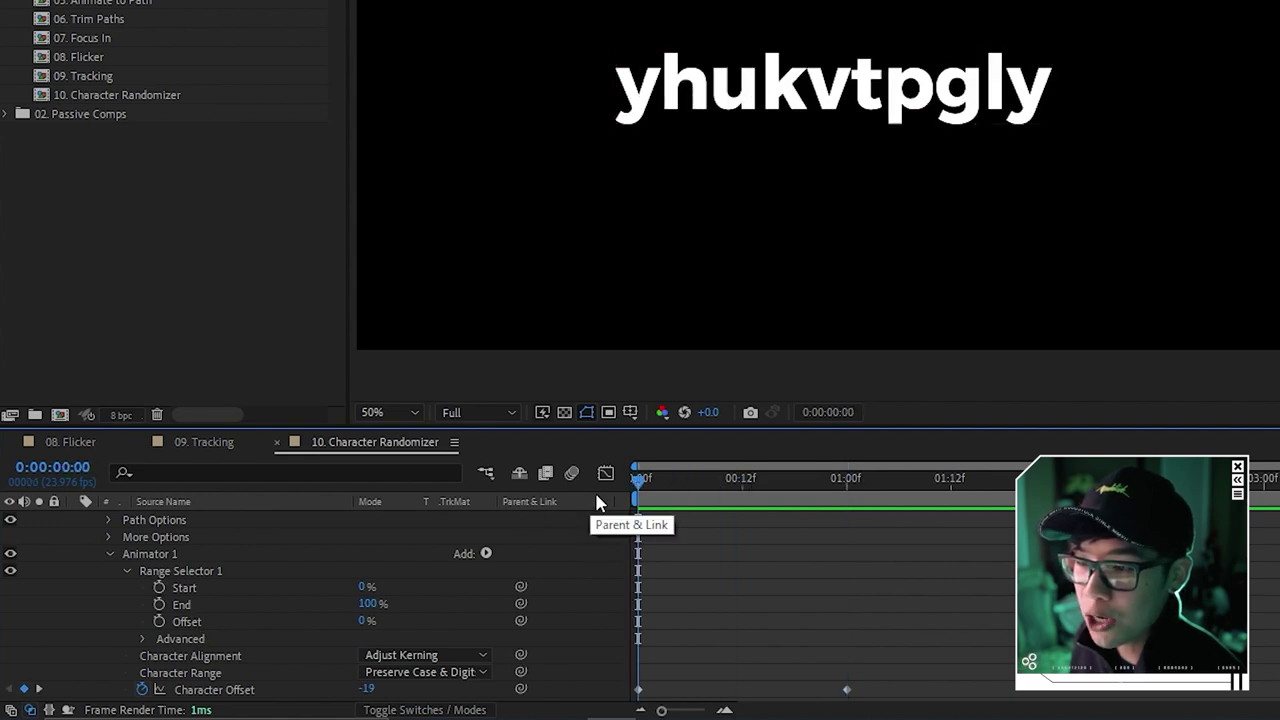
pyautogui.click(160, 588)
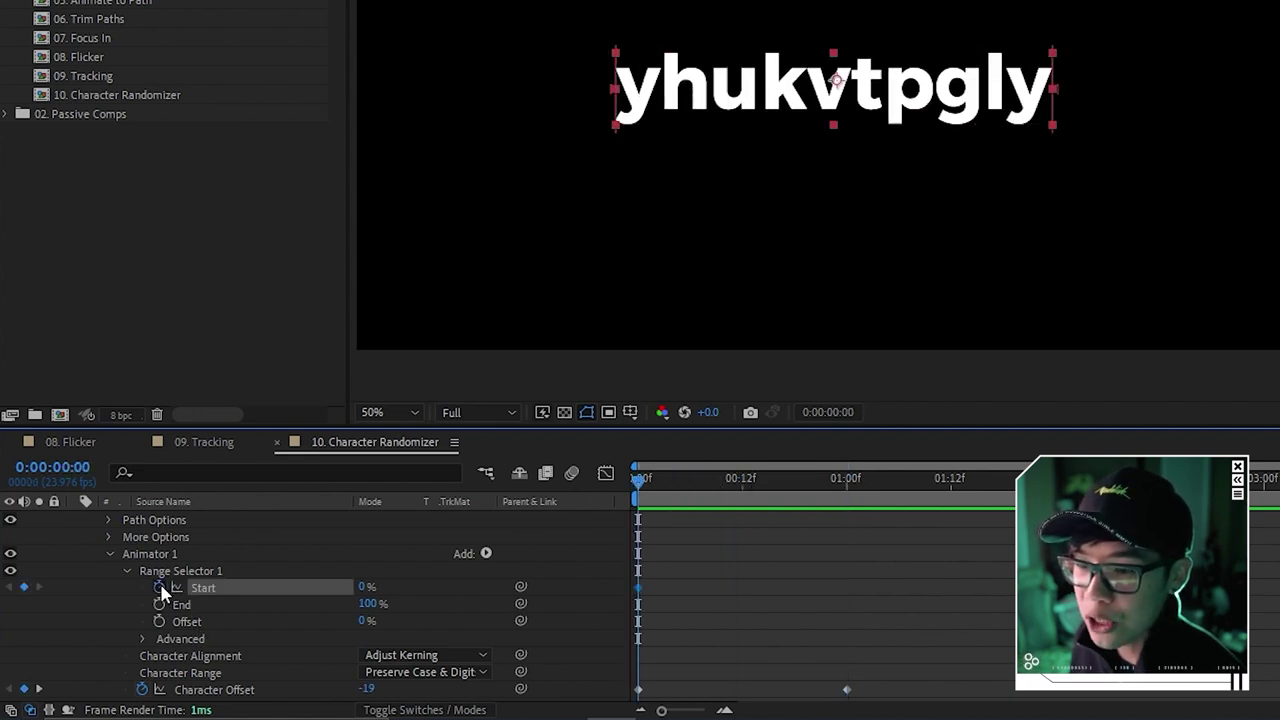
# Set the Range Selector's Start to 100% at 0:00:01:00 and play back the randomizer animation from the beginning
pyautogui.moveTo(672, 475); pyautogui.dragTo(847, 511)
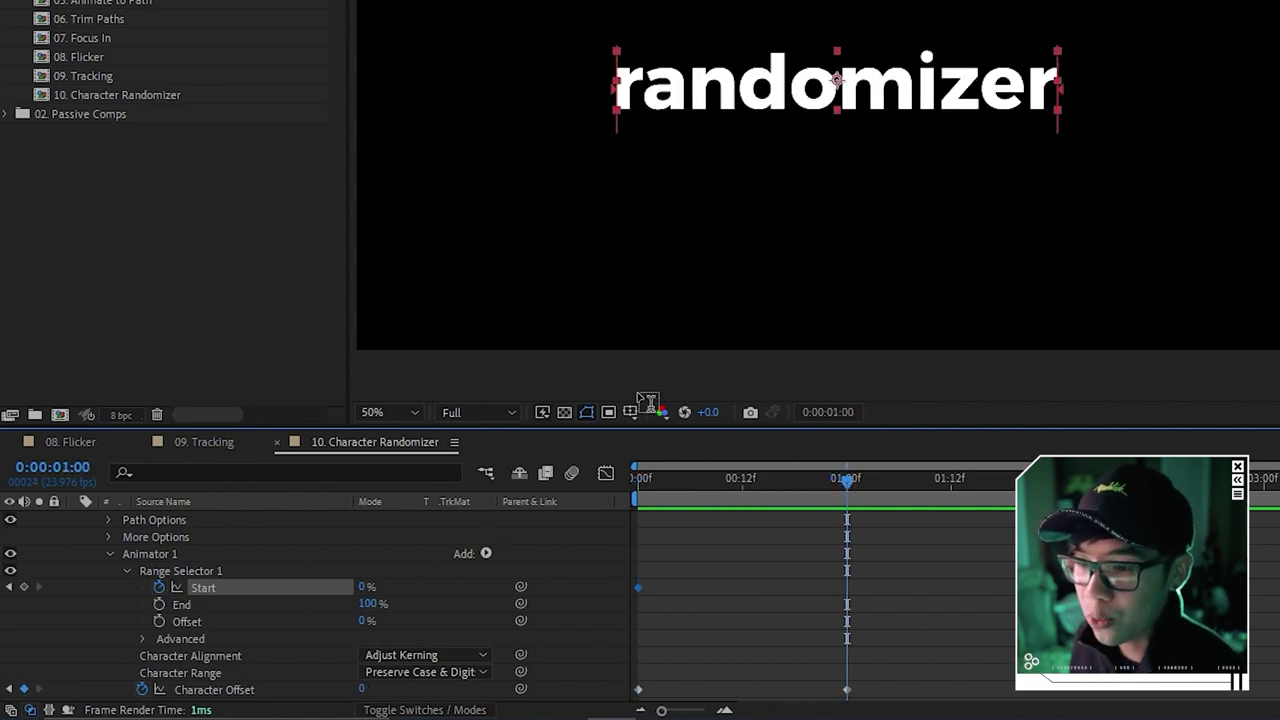
pyautogui.moveTo(368, 588); pyautogui.dragTo(464, 591)
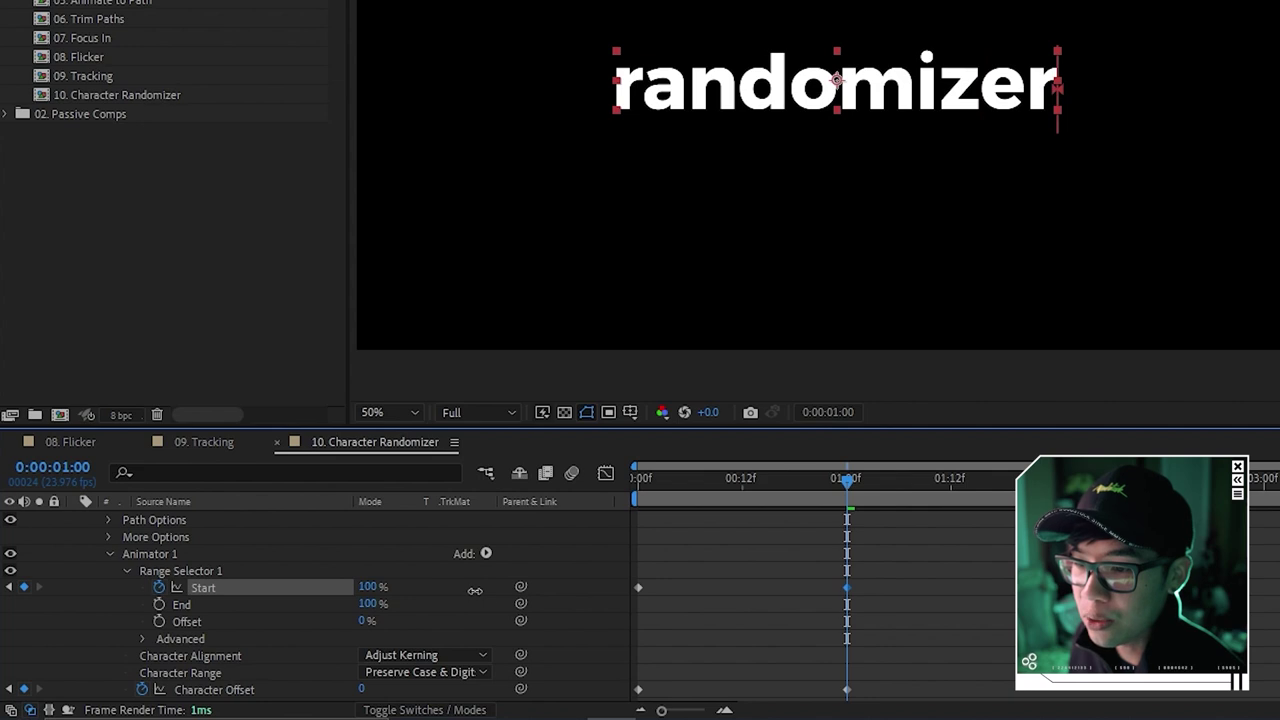
pyautogui.moveTo(808, 505); pyautogui.dragTo(605, 501)
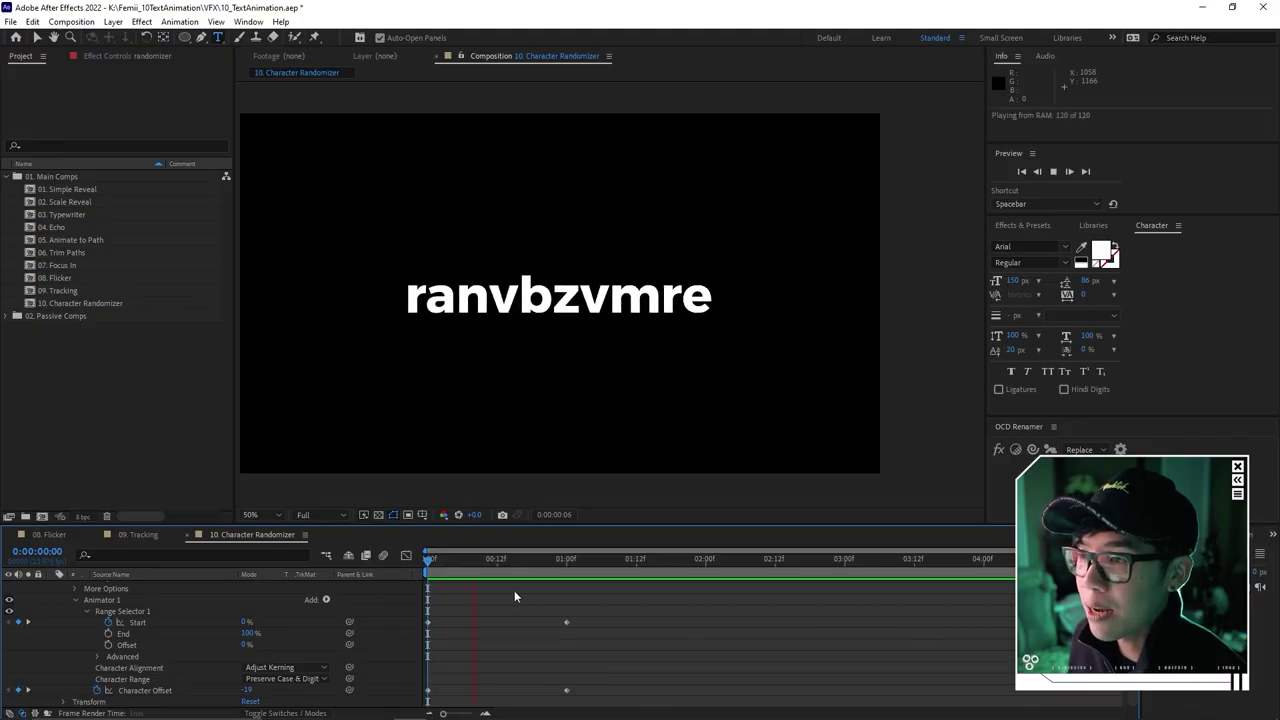
pyautogui.press('space')
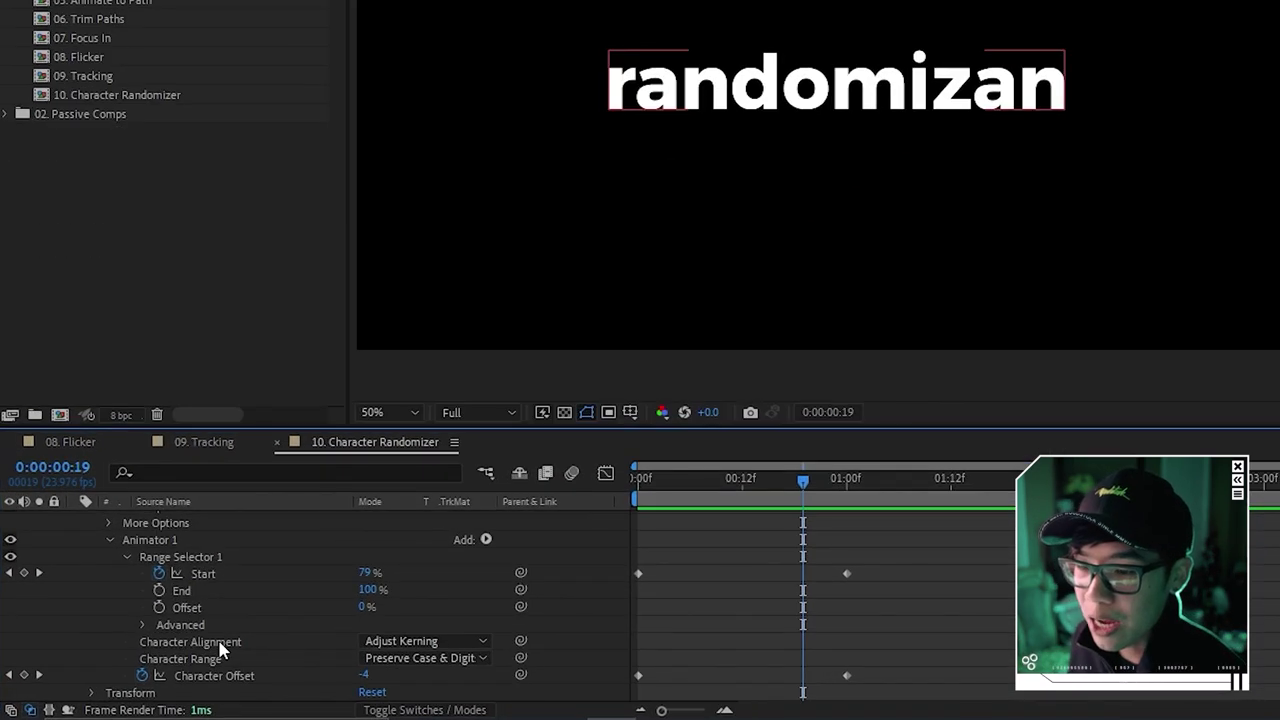
# Change the animator's Character Alignment to Left or Top and preview the randomizer animation
pyautogui.click(395, 645)
pyautogui.click(425, 555)
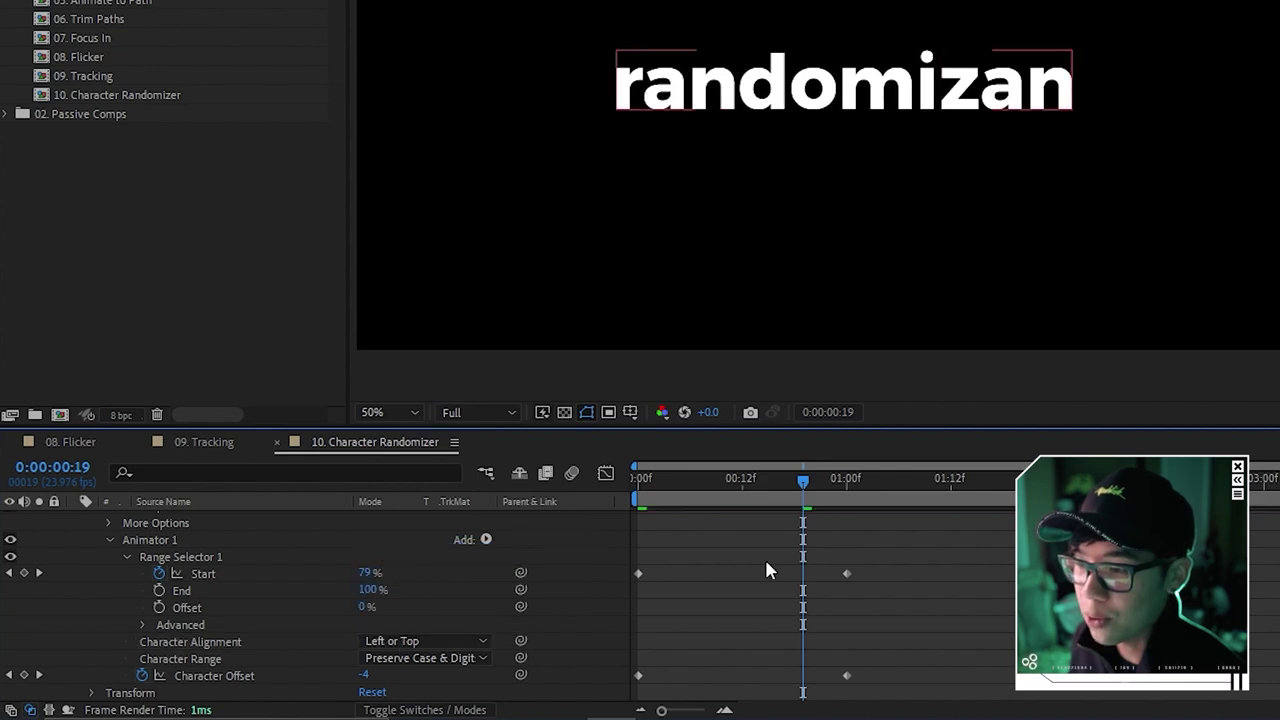
pyautogui.press('space')
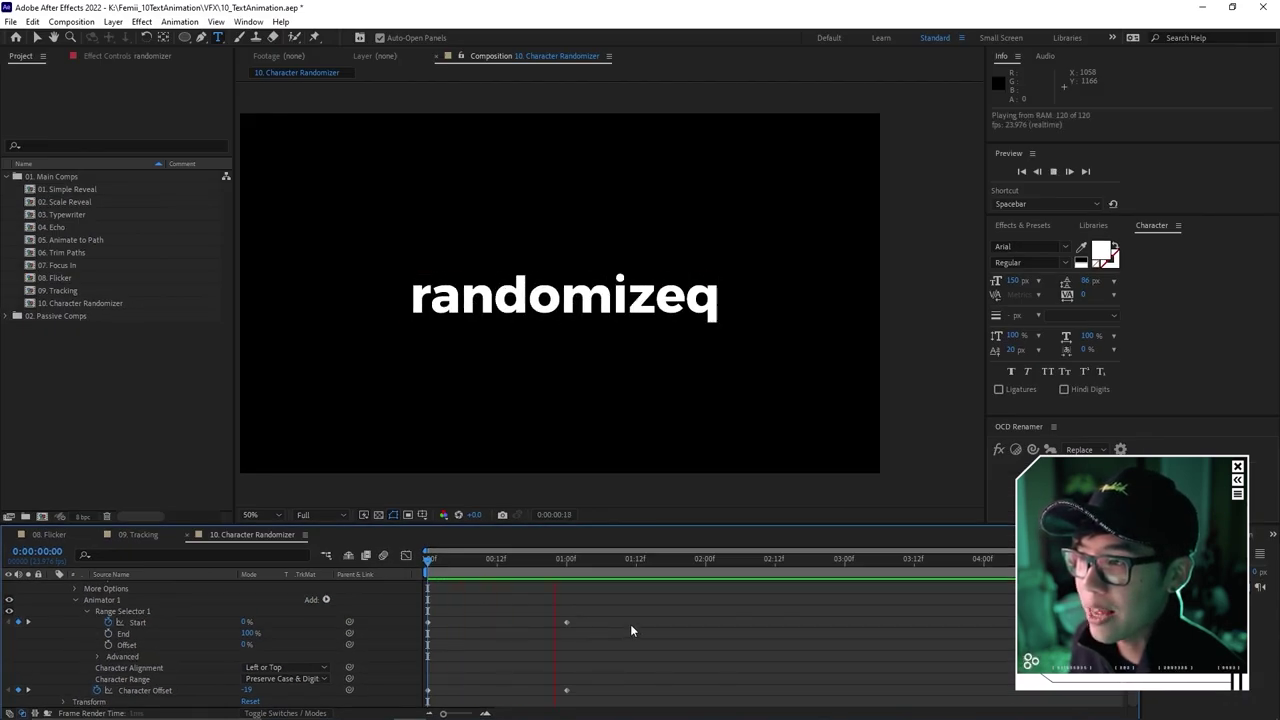
pyautogui.press('space')
pyautogui.press('space')
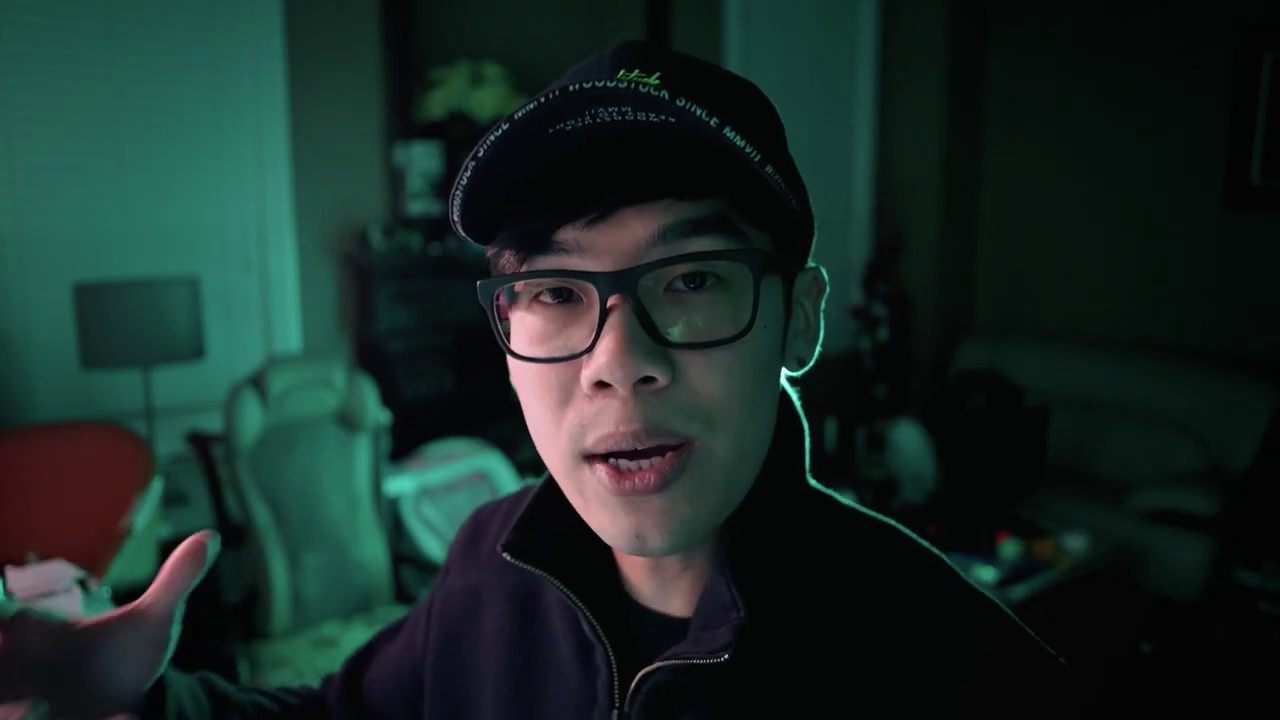